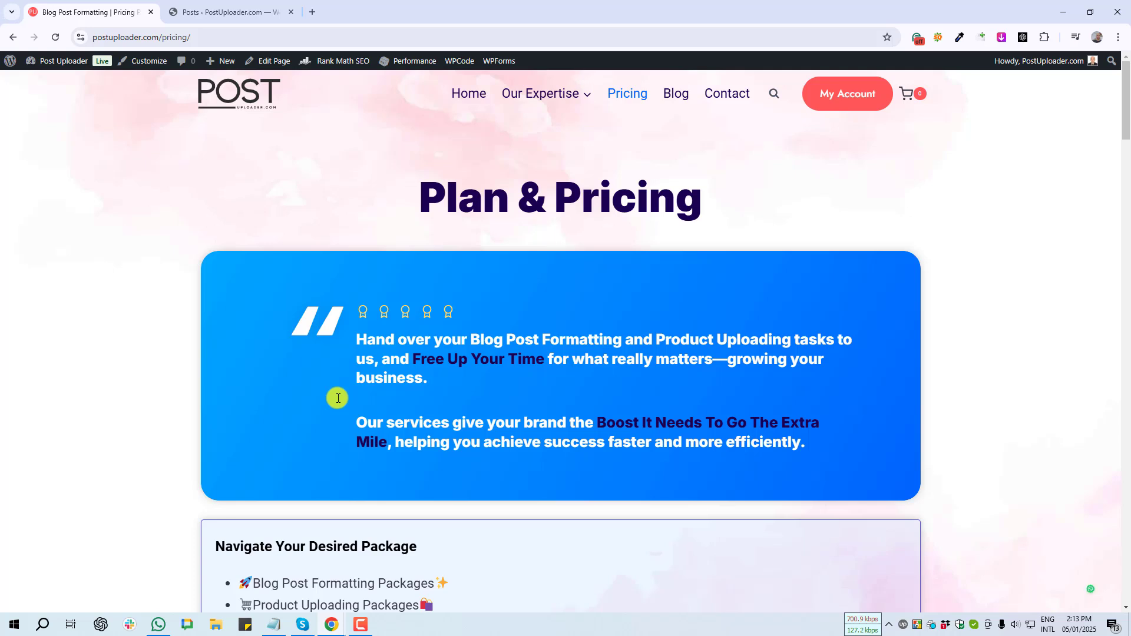
- Scroll the pricing page past the intro card to the Blog Post Formatting package tables
{"action": "scroll", "coordinate": [338, 398], "scroll_direction": "down", "scroll_amount": 1}
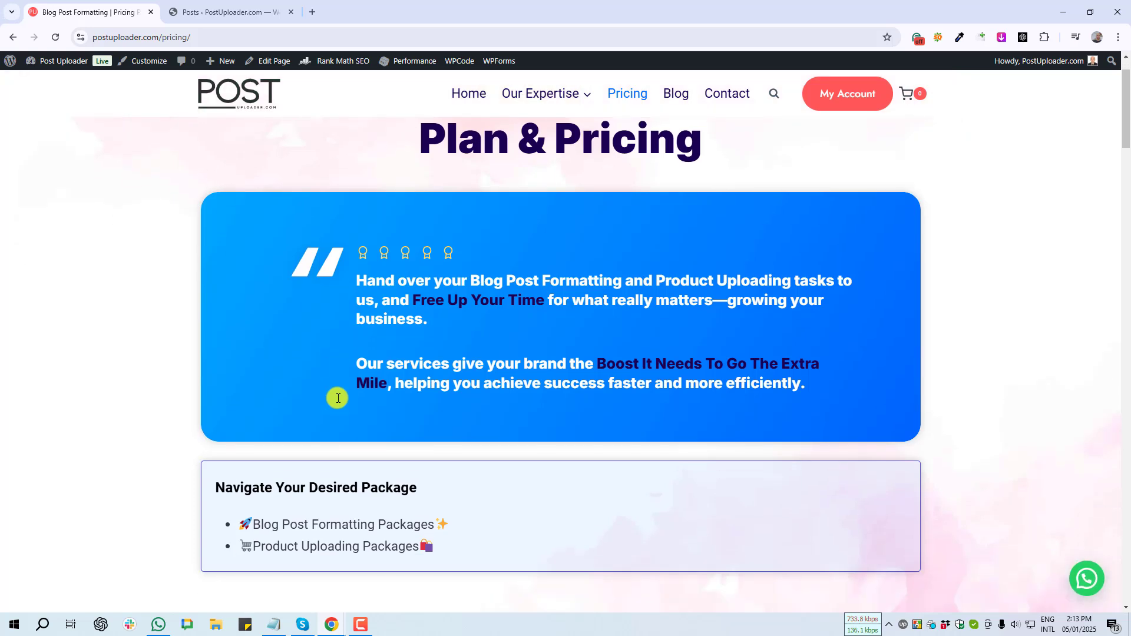
{"action": "scroll", "coordinate": [338, 398], "scroll_direction": "down", "scroll_amount": 9}
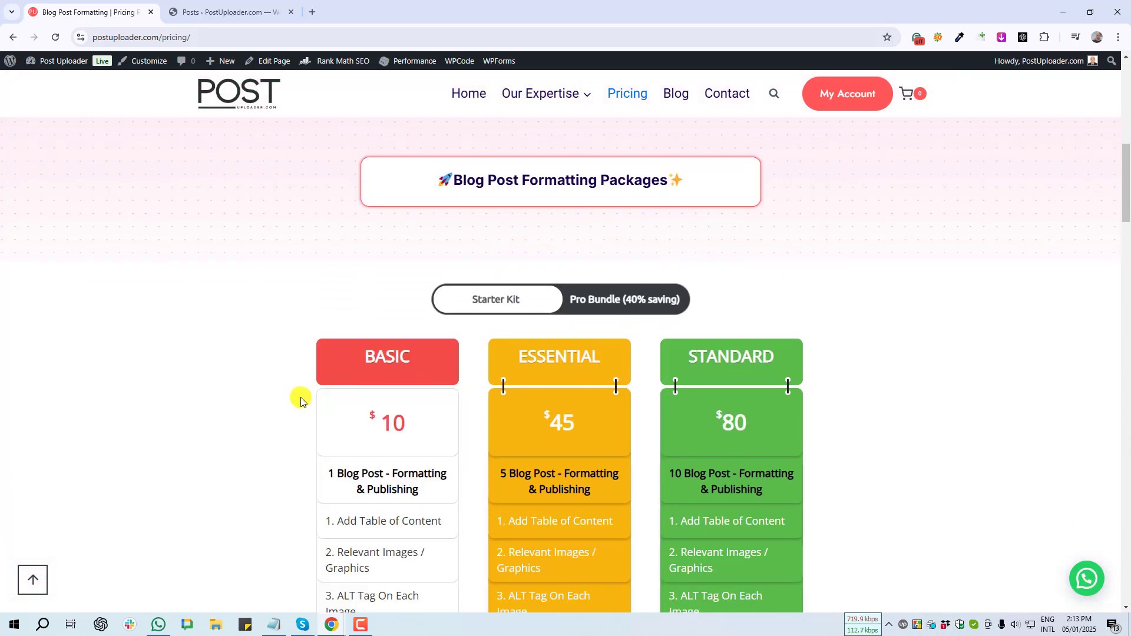
{"action": "scroll", "coordinate": [239, 421], "scroll_direction": "down", "scroll_amount": 9}
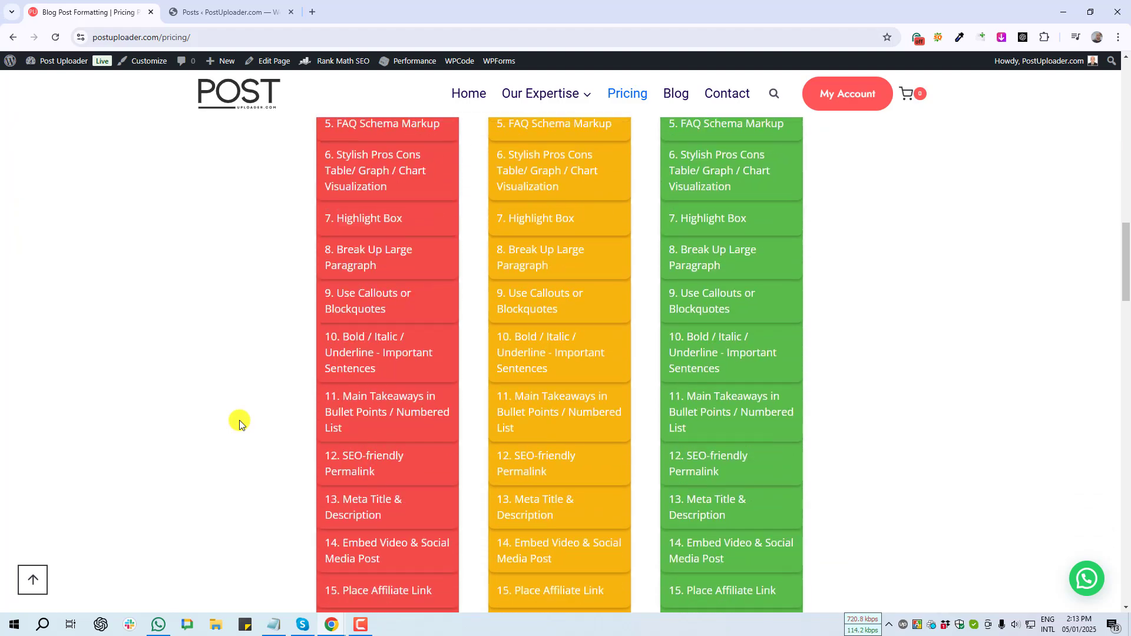
{"action": "scroll", "coordinate": [239, 419], "scroll_direction": "down", "scroll_amount": 5}
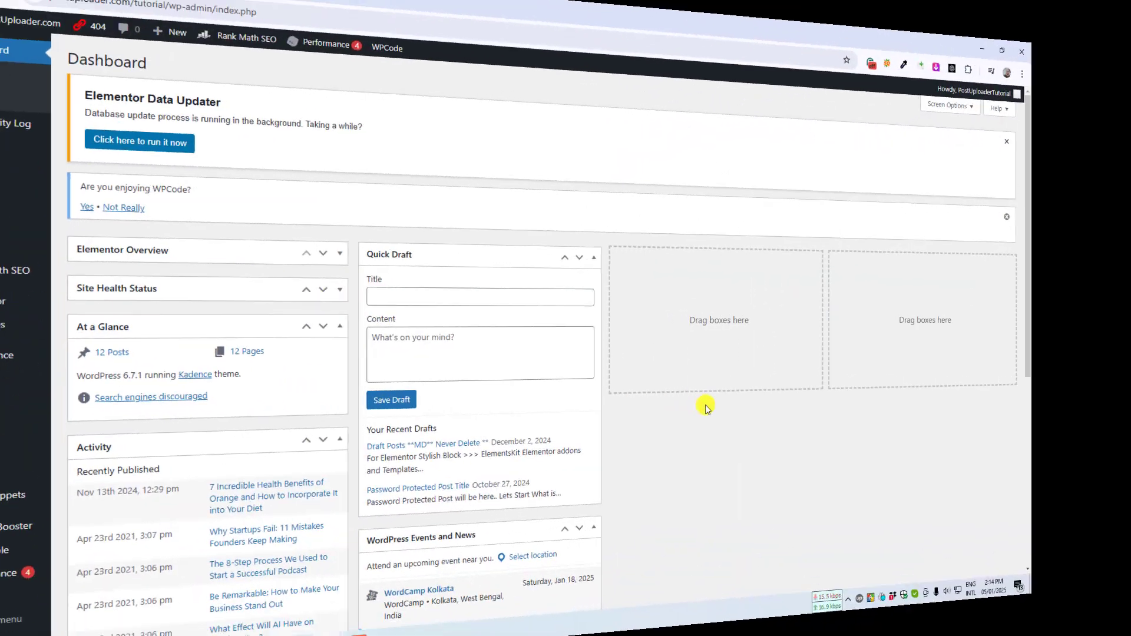
- Verify Kadence WP's Gutenberg Blocks shows Active in the 'kadence' results and screenshot its plugin card
{"action": "scroll", "coordinate": [720, 405], "scroll_direction": "down", "scroll_amount": 3}
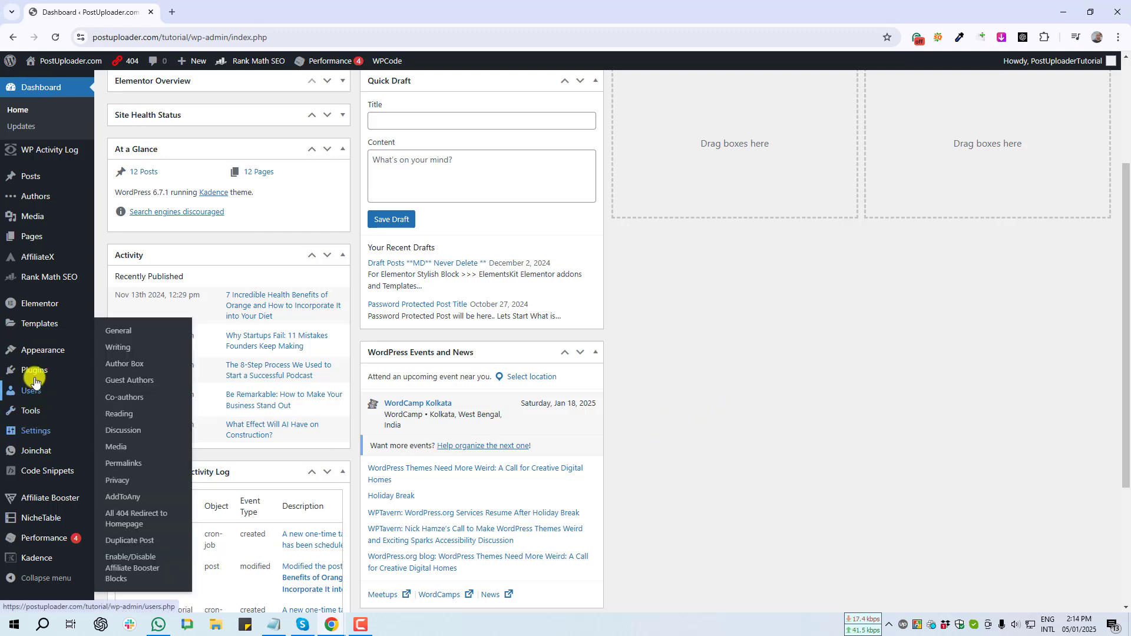
{"action": "mouse_move", "coordinate": [30, 370]}
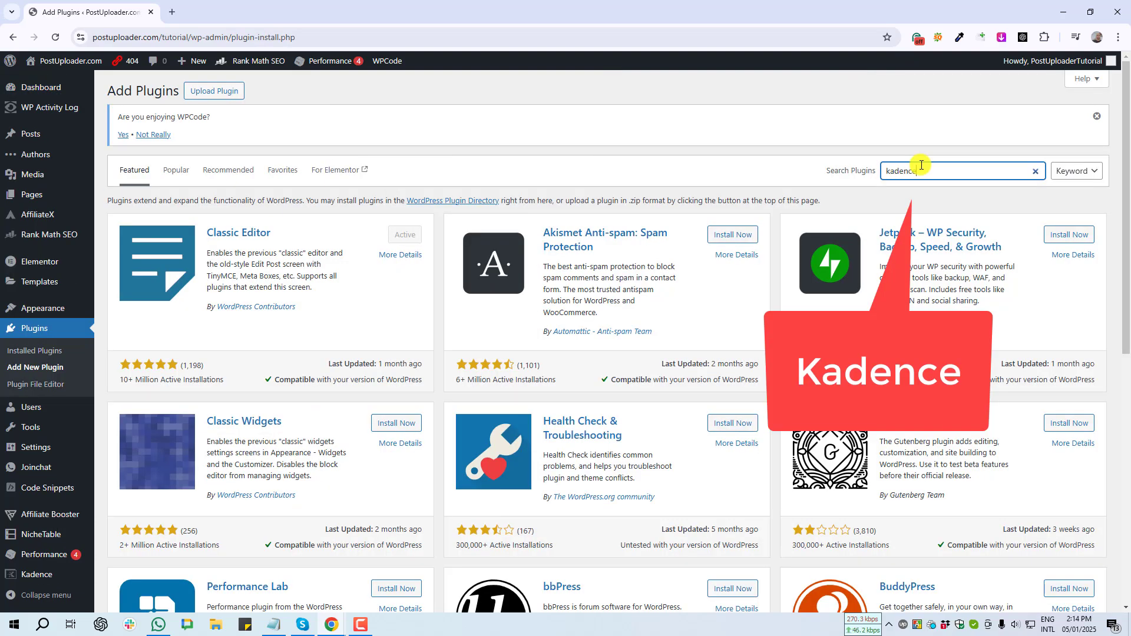
{"action": "left_click_drag", "start_coordinate": [101, 191], "coordinate": [444, 411]}
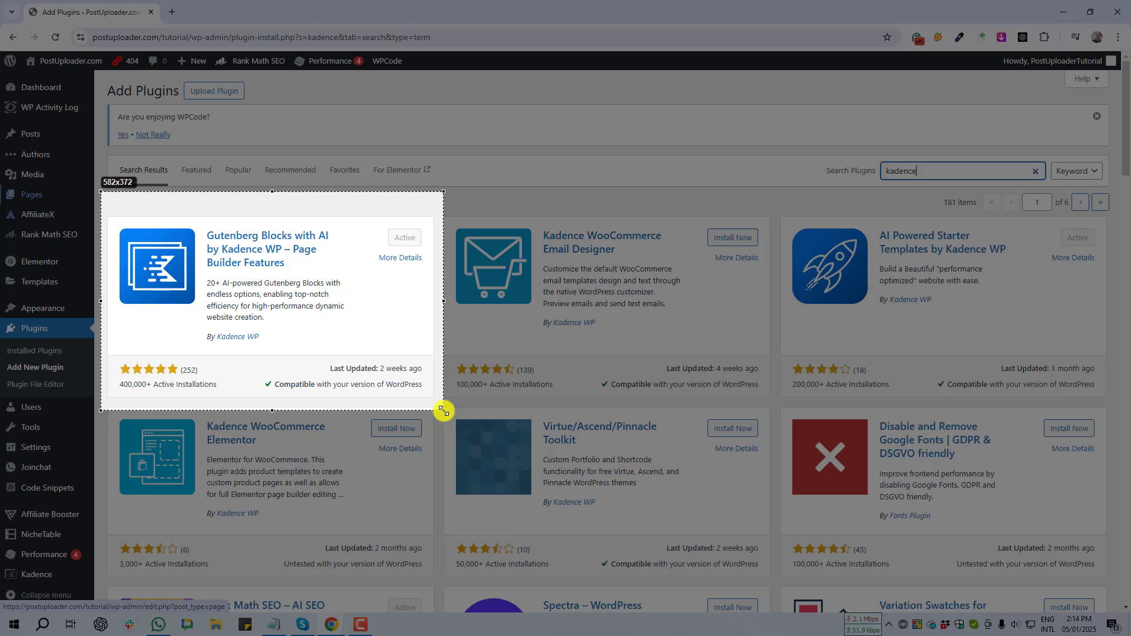
{"action": "left_click_drag", "start_coordinate": [444, 411], "coordinate": [435, 412]}
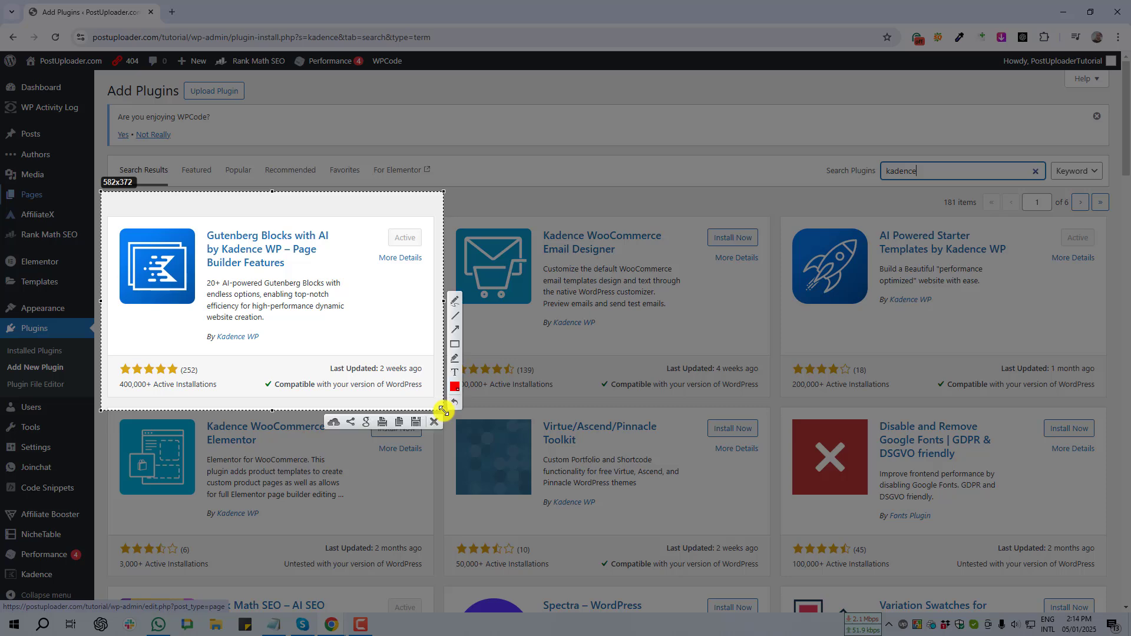
{"action": "left_click", "coordinate": [435, 422]}
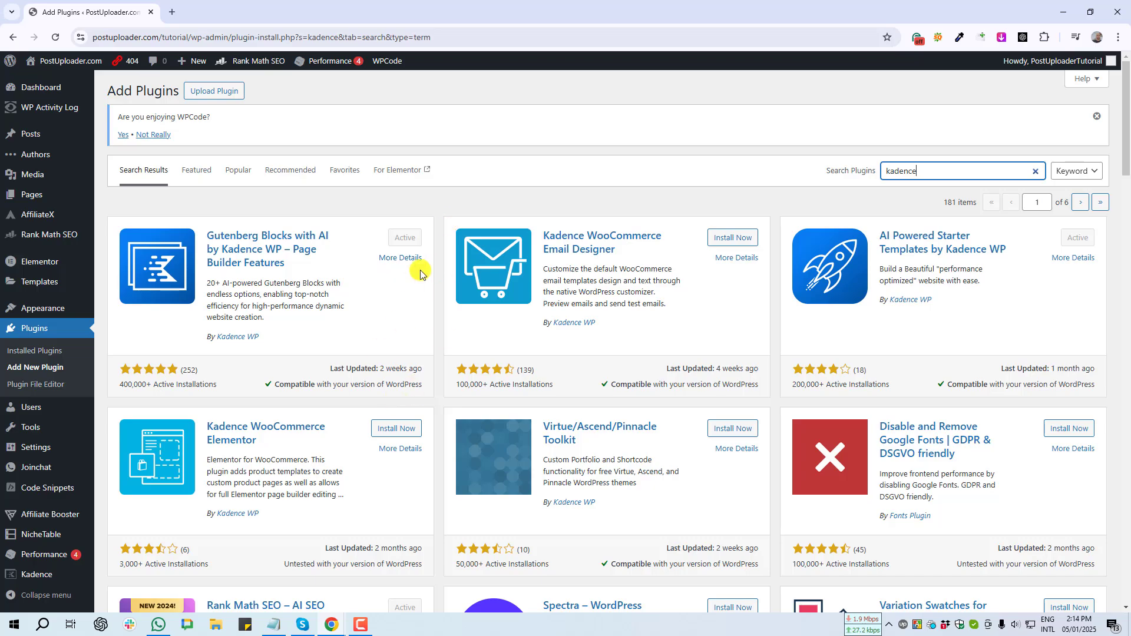
{"action": "key", "text": "Print"}
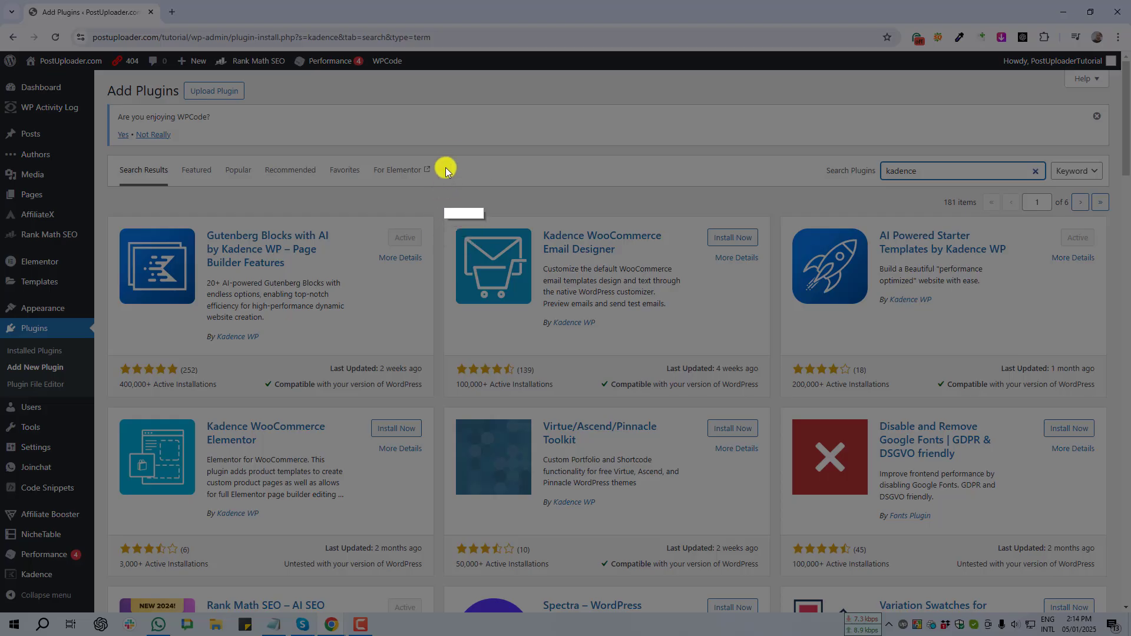
{"action": "mouse_move", "coordinate": [456, 140]}
{"action": "left_mouse_down"}
{"action": "mouse_move", "coordinate": [404, 240]}
{"action": "mouse_move", "coordinate": [352, 285]}
{"action": "mouse_move", "coordinate": [92, 361]}
{"action": "left_mouse_up"}
{"action": "left_click", "coordinate": [412, 373]}
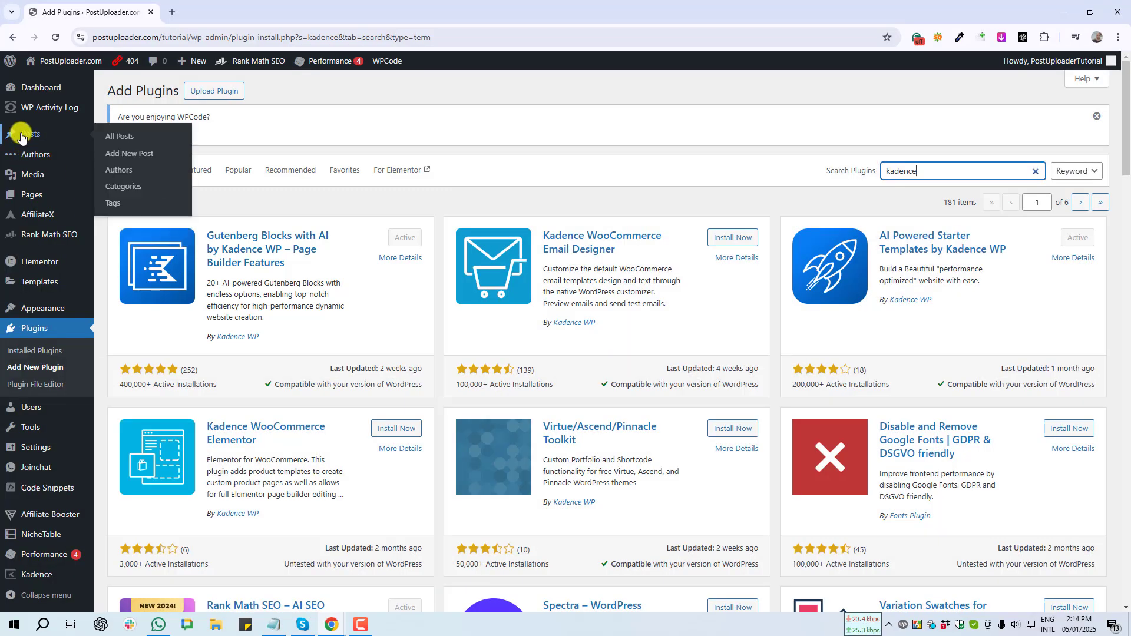
- Open the orange health benefits post and add an empty block after the intro paragraph
{"action": "left_click", "coordinate": [114, 136]}
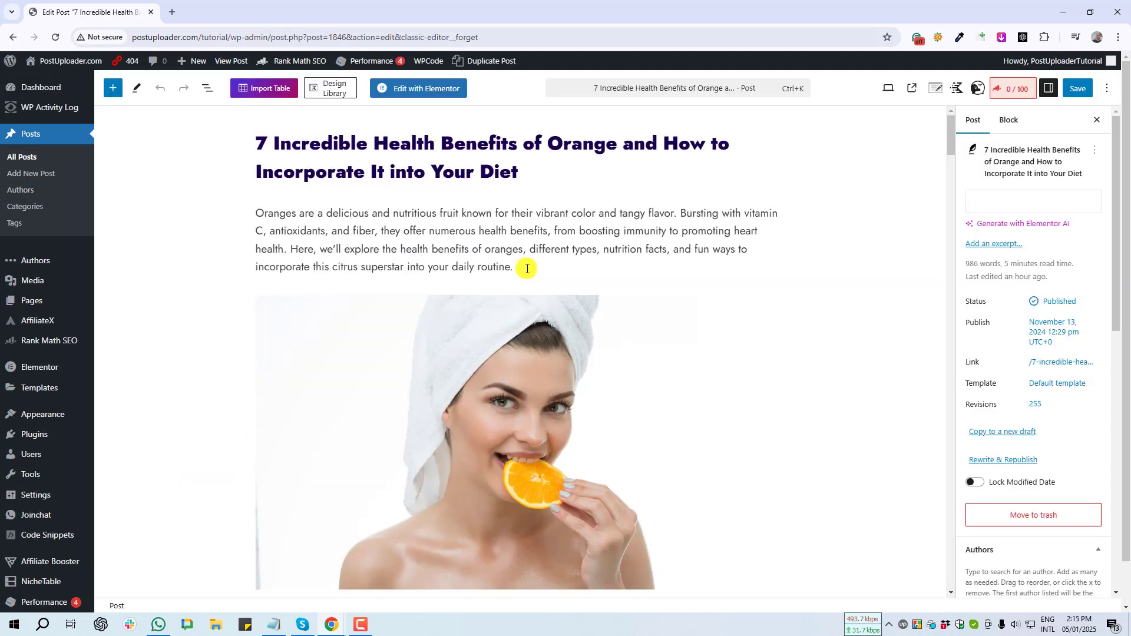
{"action": "left_click", "coordinate": [537, 274]}
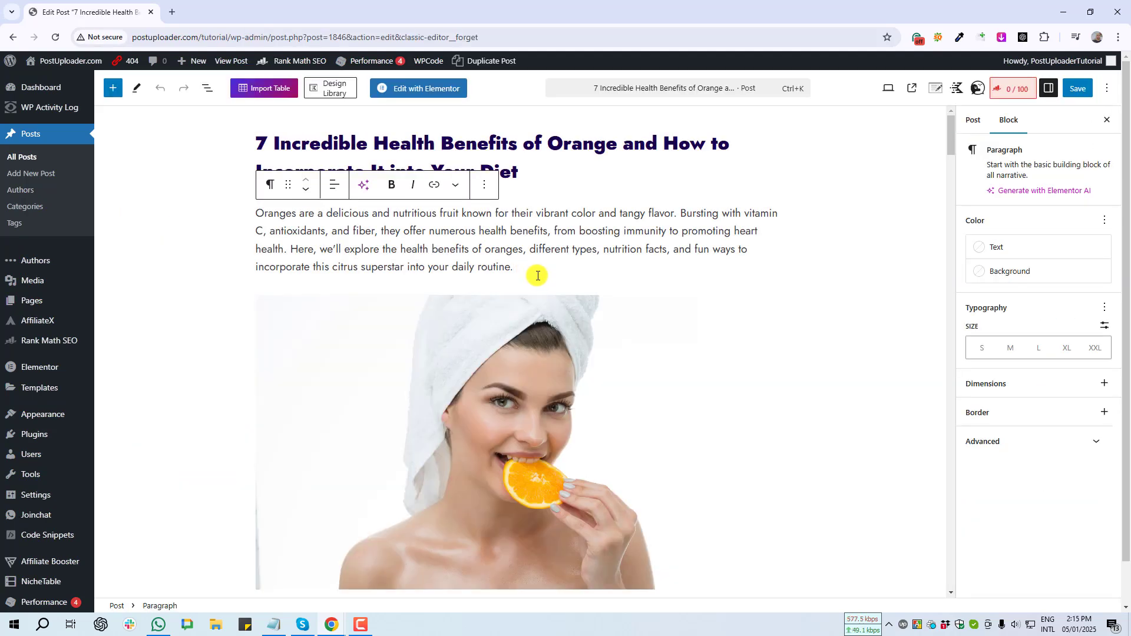
{"action": "key", "text": "Return"}
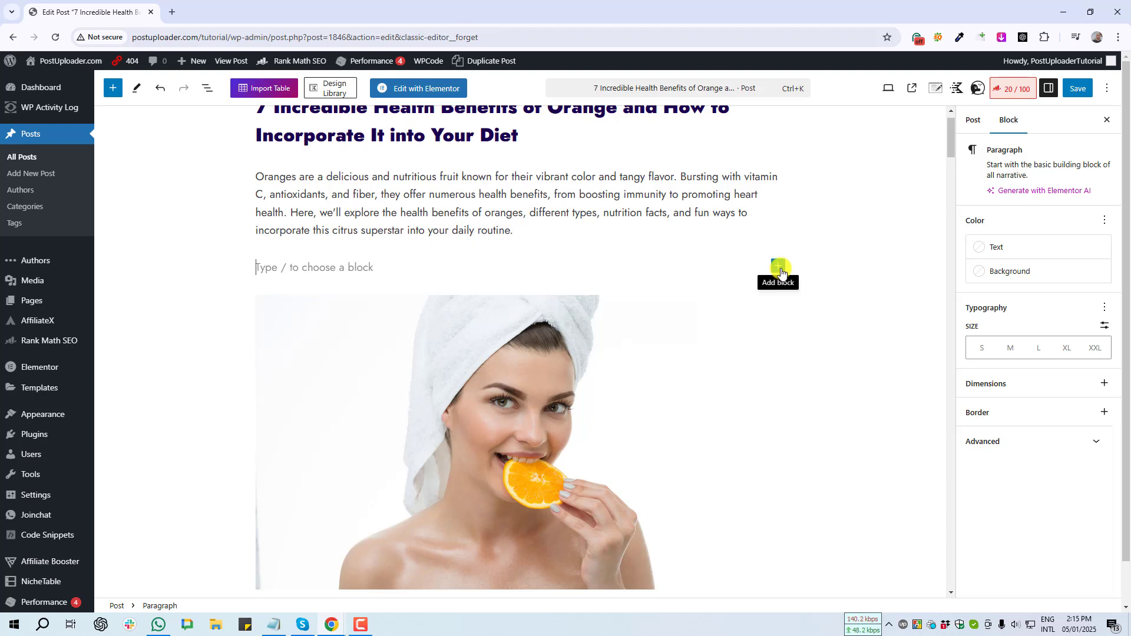
- Search the block inserter for 'table' and capture the Table (Adv) option
{"action": "left_click", "coordinate": [779, 269]}
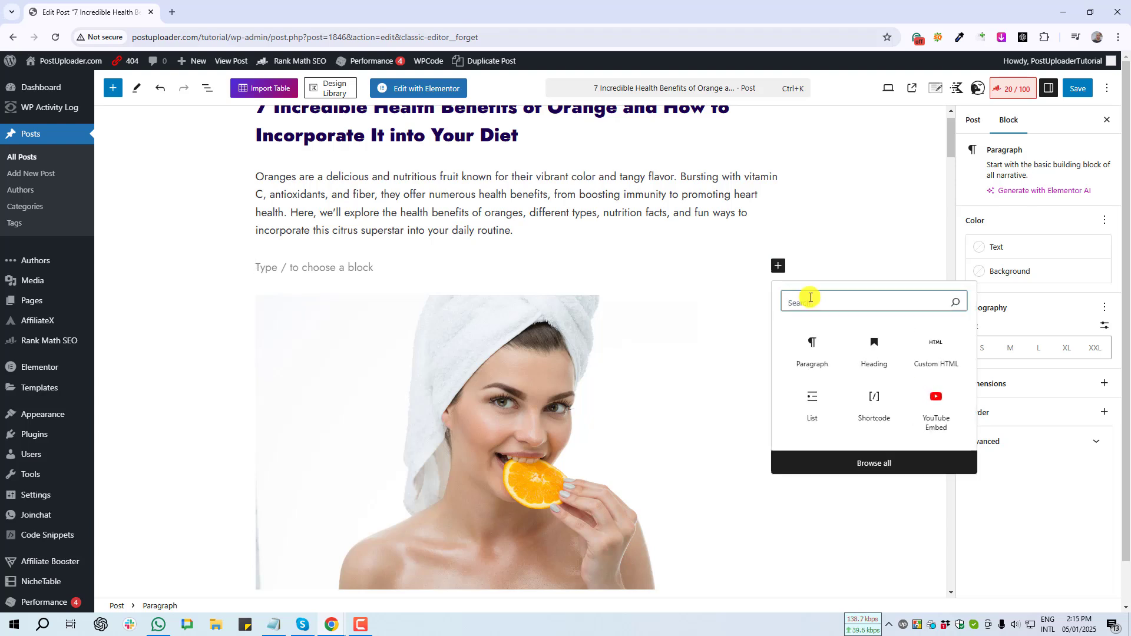
{"action": "type", "text": "table"}
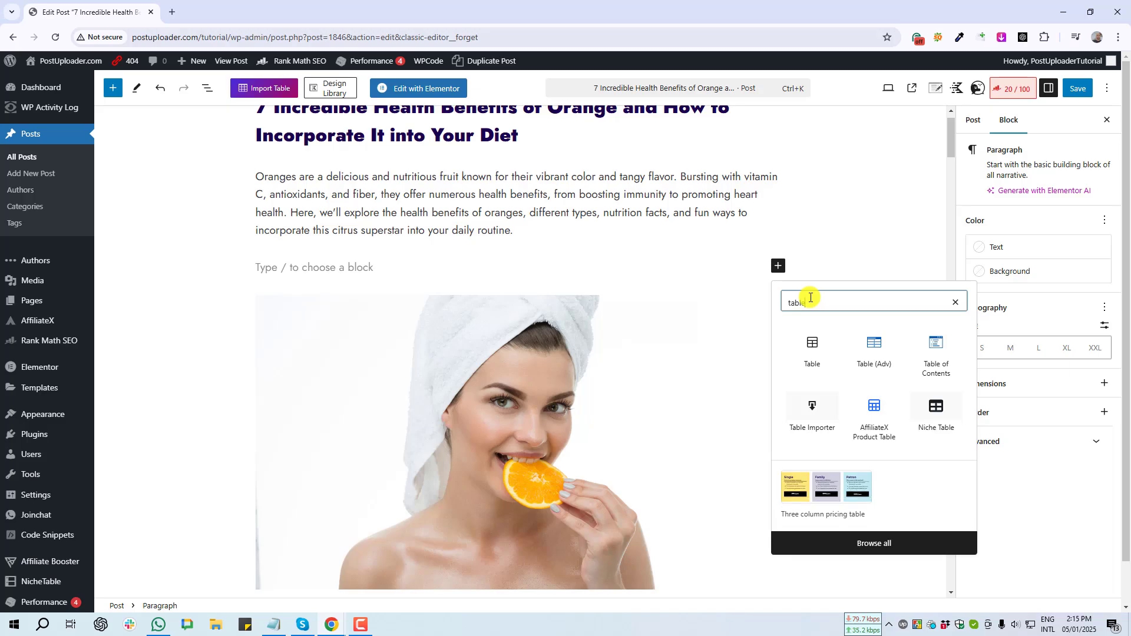
{"action": "key", "text": "Print"}
{"action": "left_click_drag", "start_coordinate": [855, 318], "coordinate": [899, 392]}
- Insert the Table (Adv) block and capture its table layout form
{"action": "left_click", "coordinate": [897, 395]}
{"action": "left_click", "coordinate": [875, 353]}
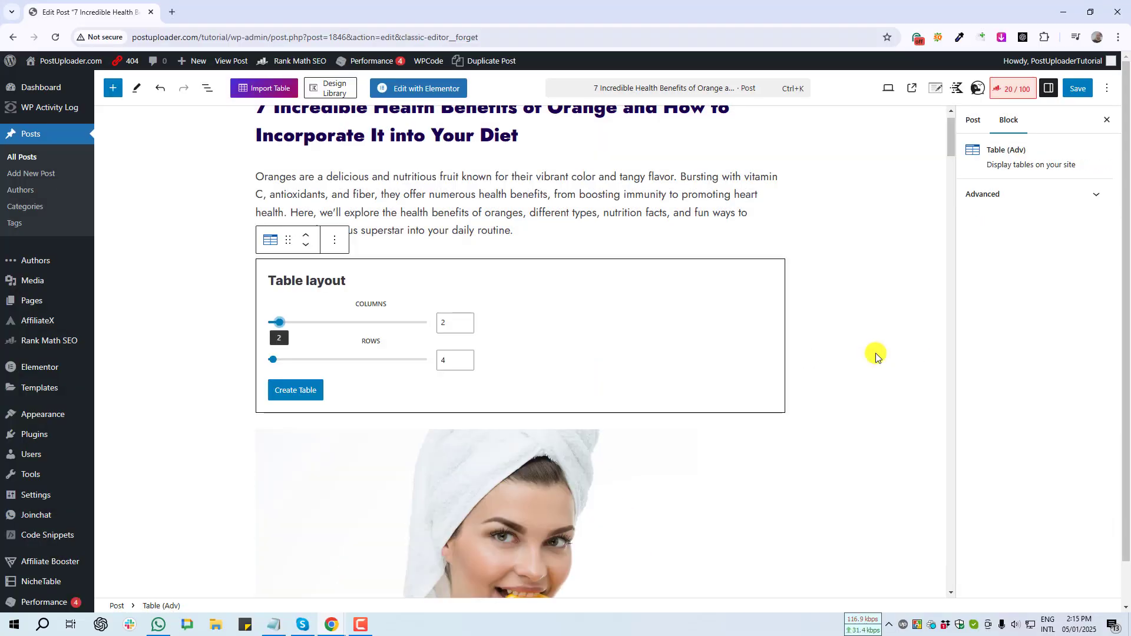
{"action": "key", "text": "Print"}
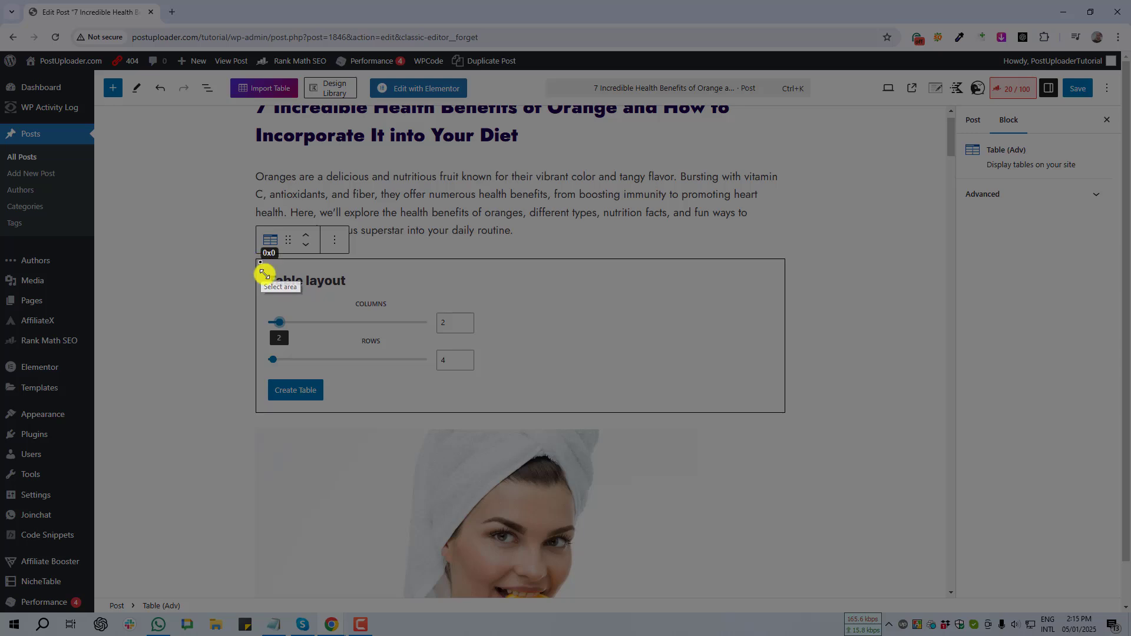
{"action": "left_click_drag", "start_coordinate": [260, 262], "coordinate": [505, 380]}
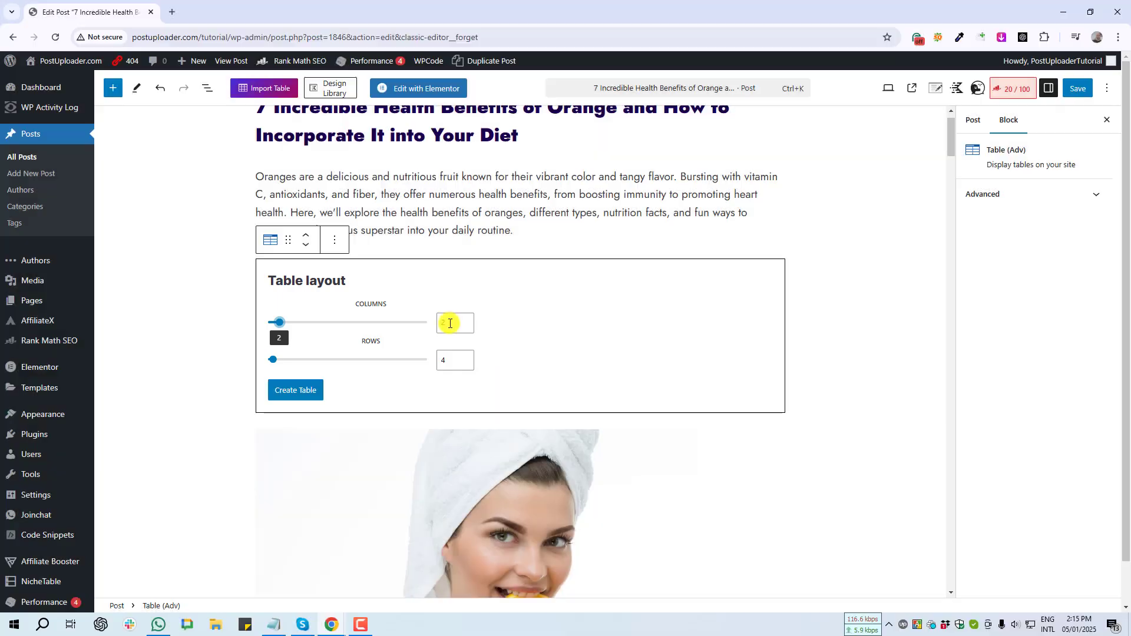
- Set Columns to 3 and Rows to 5, then create the table
{"action": "left_click", "coordinate": [452, 322]}
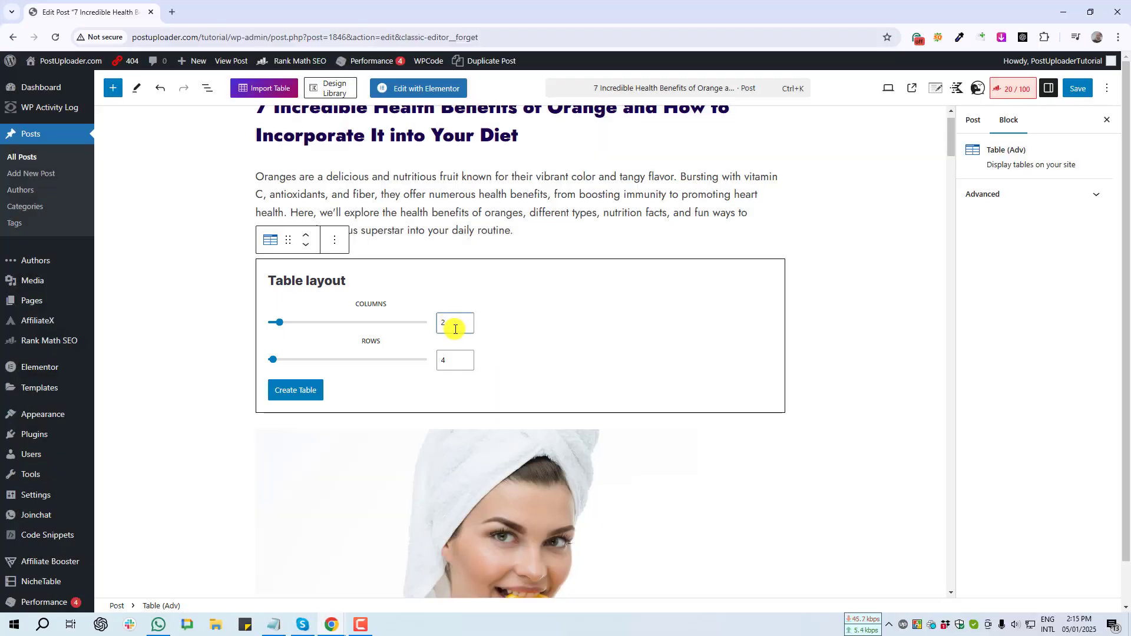
{"action": "key", "text": "BackSpace"}
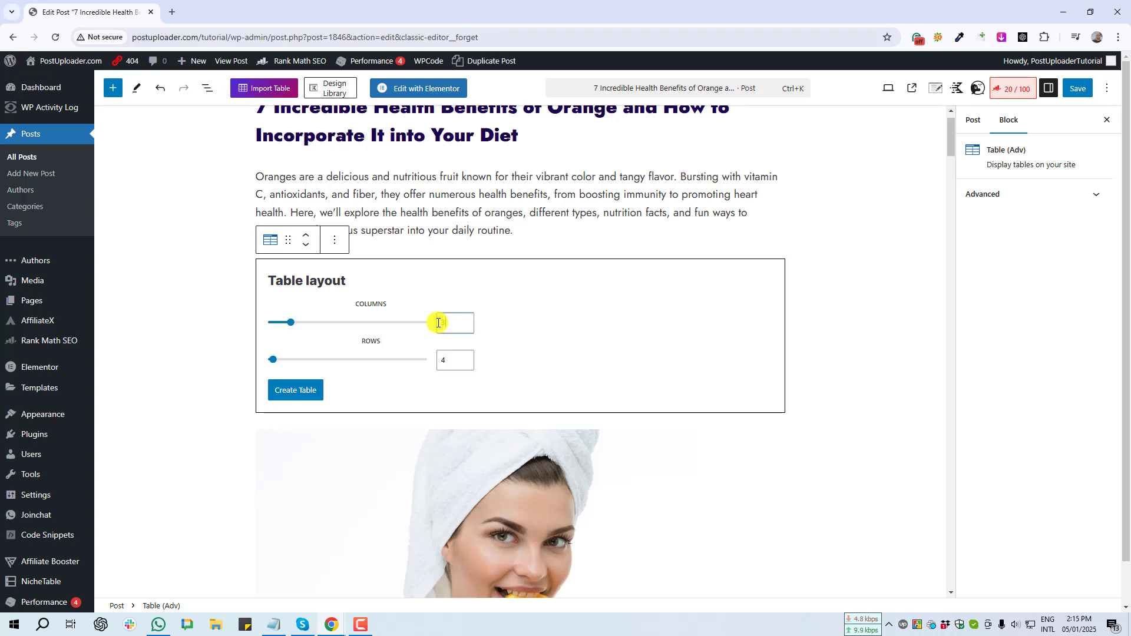
{"action": "type", "text": "3"}
{"action": "left_click", "coordinate": [443, 359]}
{"action": "key", "text": "BackSpace"}
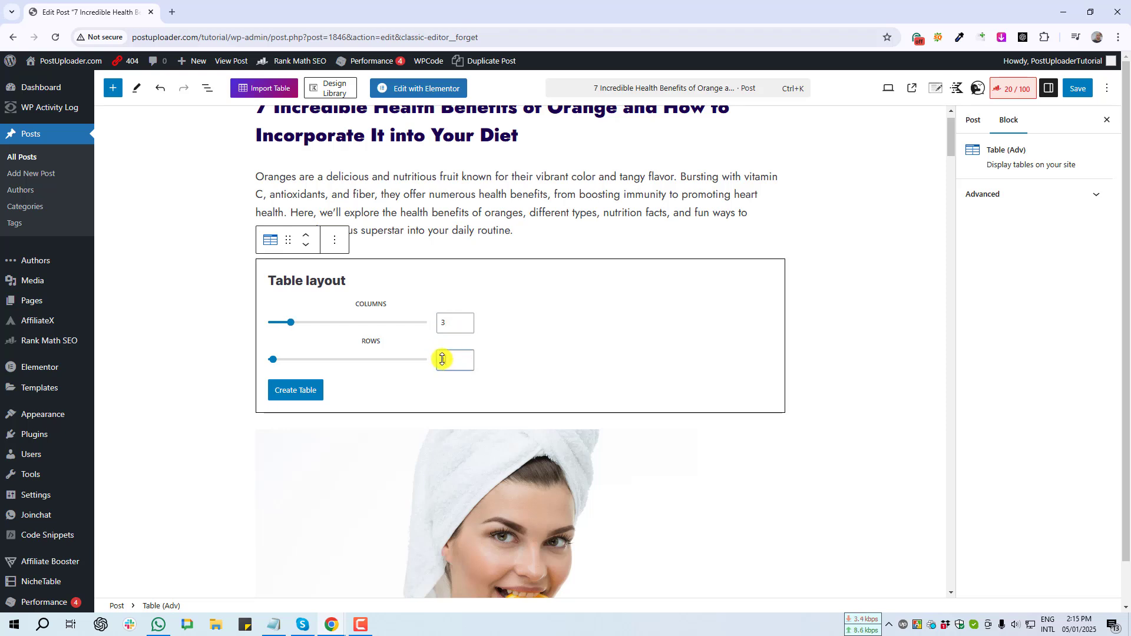
{"action": "type", "text": "5"}
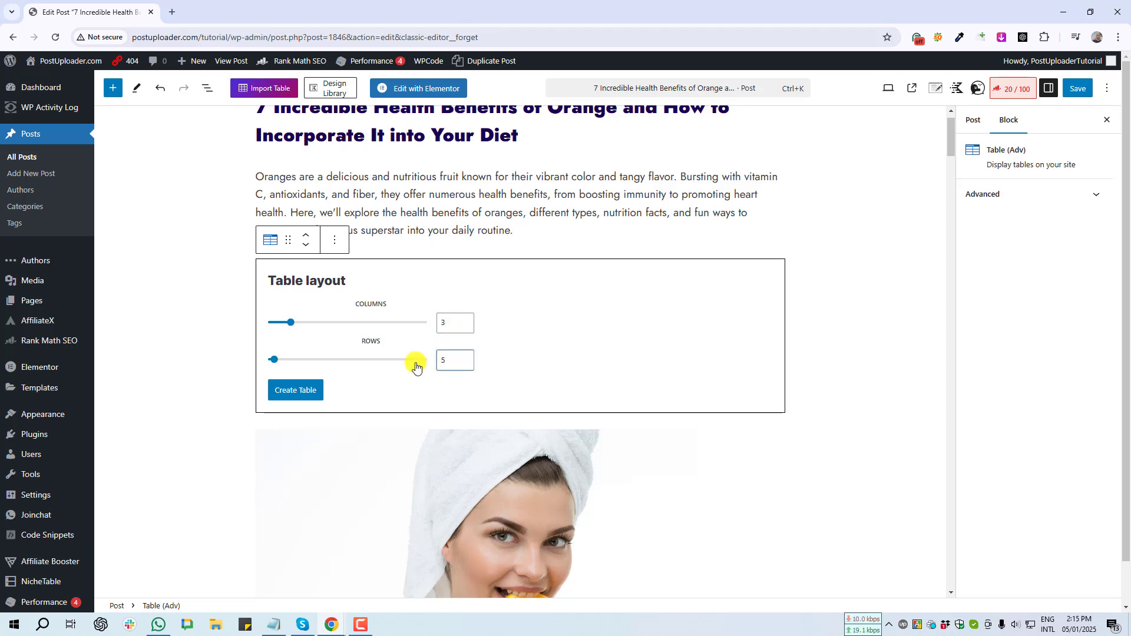
{"action": "left_click", "coordinate": [294, 391]}
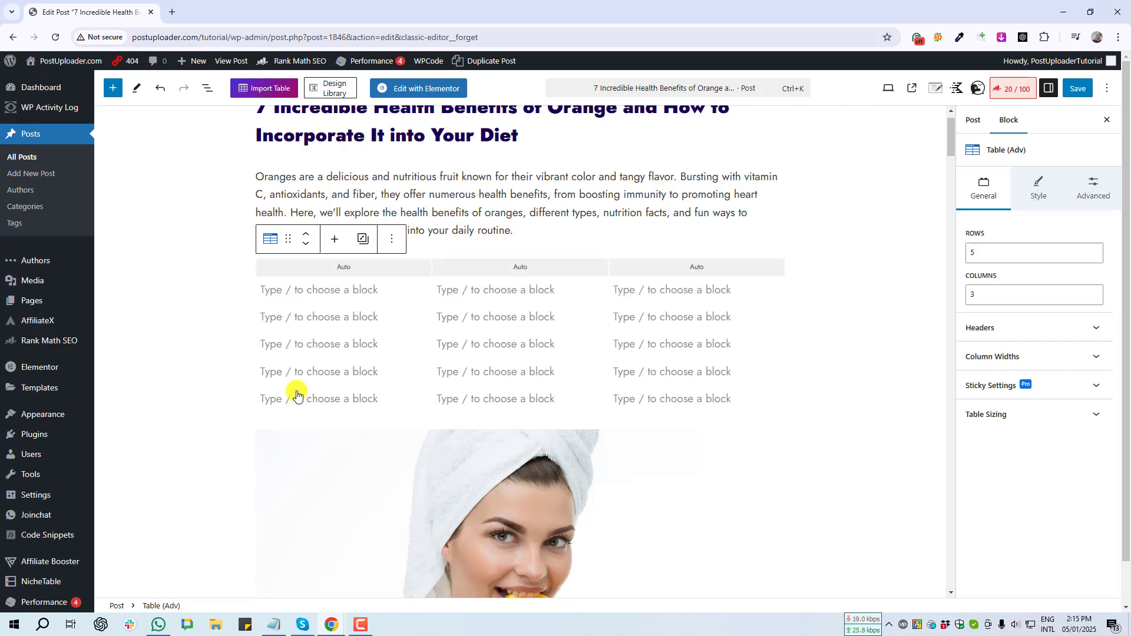
- Capture the new empty table, then select the table block and capture its settings panel
{"action": "key", "text": "Print"}
{"action": "left_click_drag", "start_coordinate": [243, 250], "coordinate": [782, 414]}
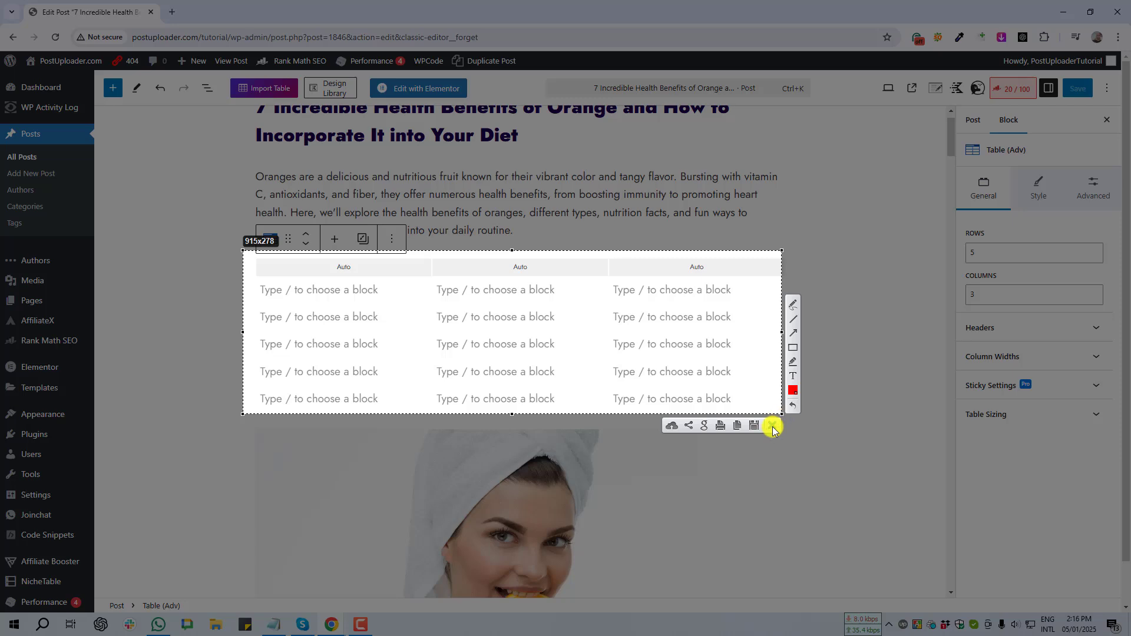
{"action": "left_click", "coordinate": [773, 427]}
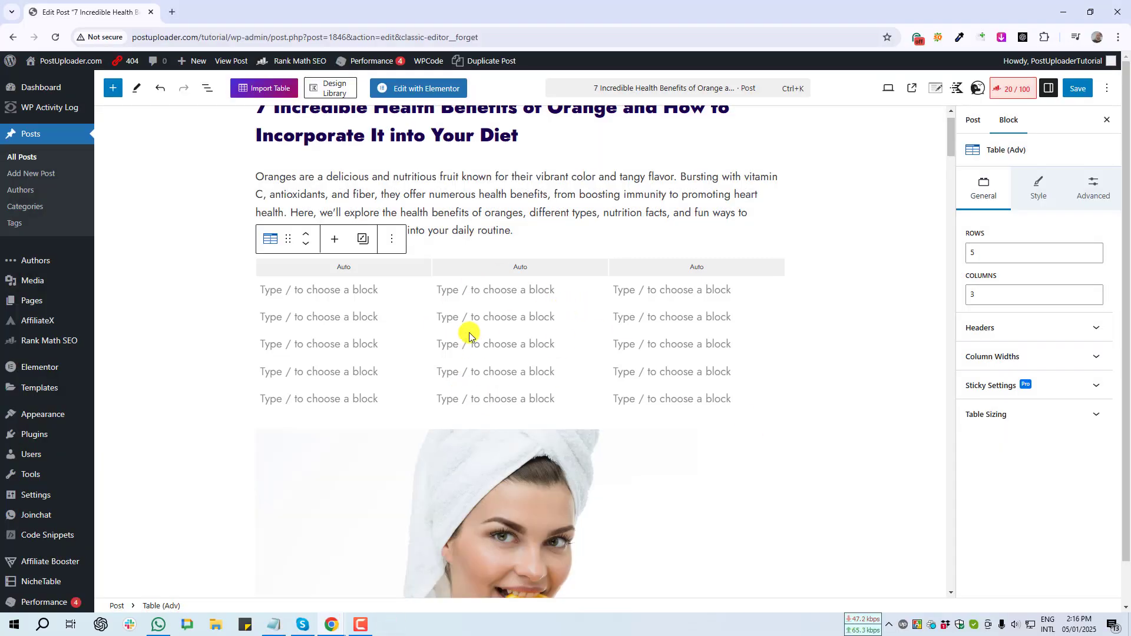
{"action": "left_click", "coordinate": [480, 259]}
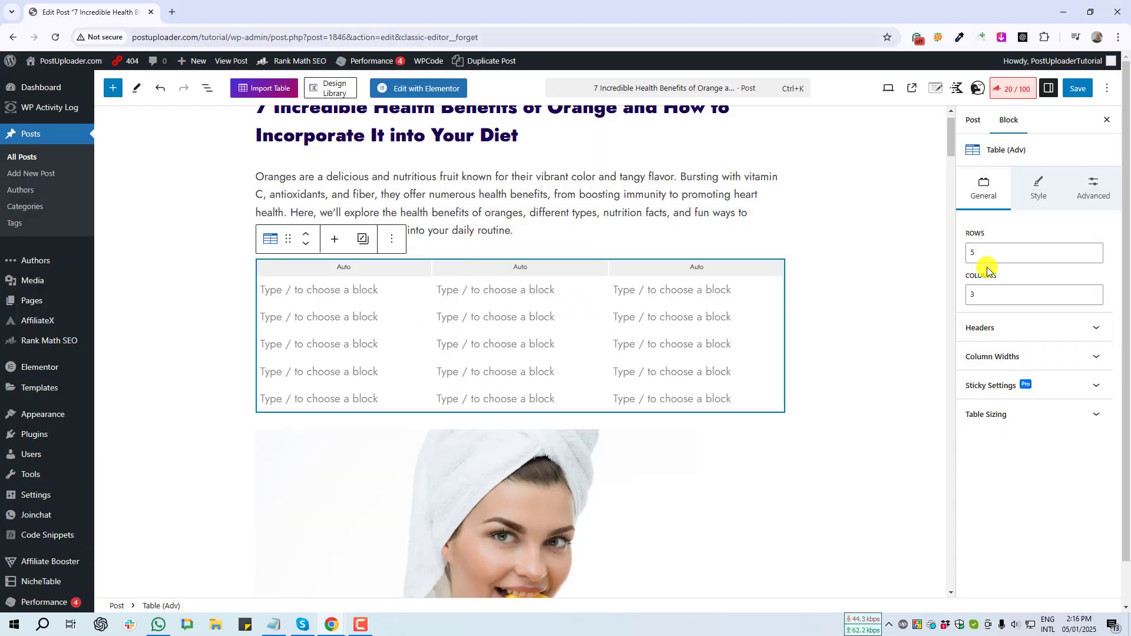
{"action": "key", "text": "Print"}
{"action": "mouse_move", "coordinate": [956, 120]}
{"action": "left_mouse_down"}
{"action": "mouse_move", "coordinate": [981, 200]}
{"action": "mouse_move", "coordinate": [1030, 231]}
{"action": "mouse_move", "coordinate": [1018, 240]}
{"action": "left_mouse_up"}
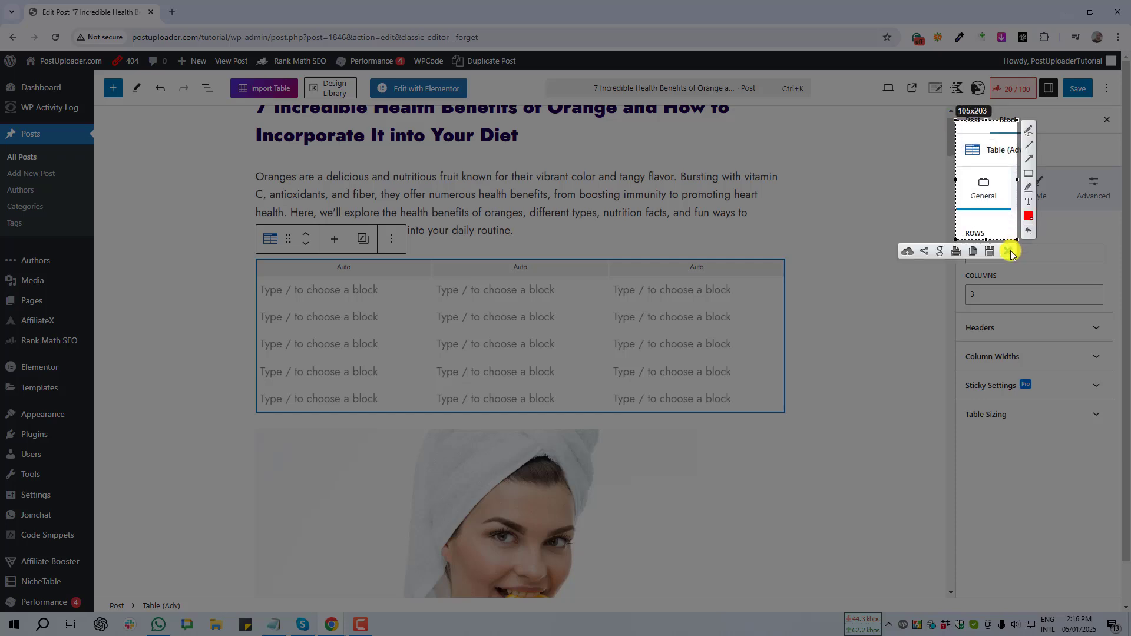
{"action": "left_click", "coordinate": [1011, 252]}
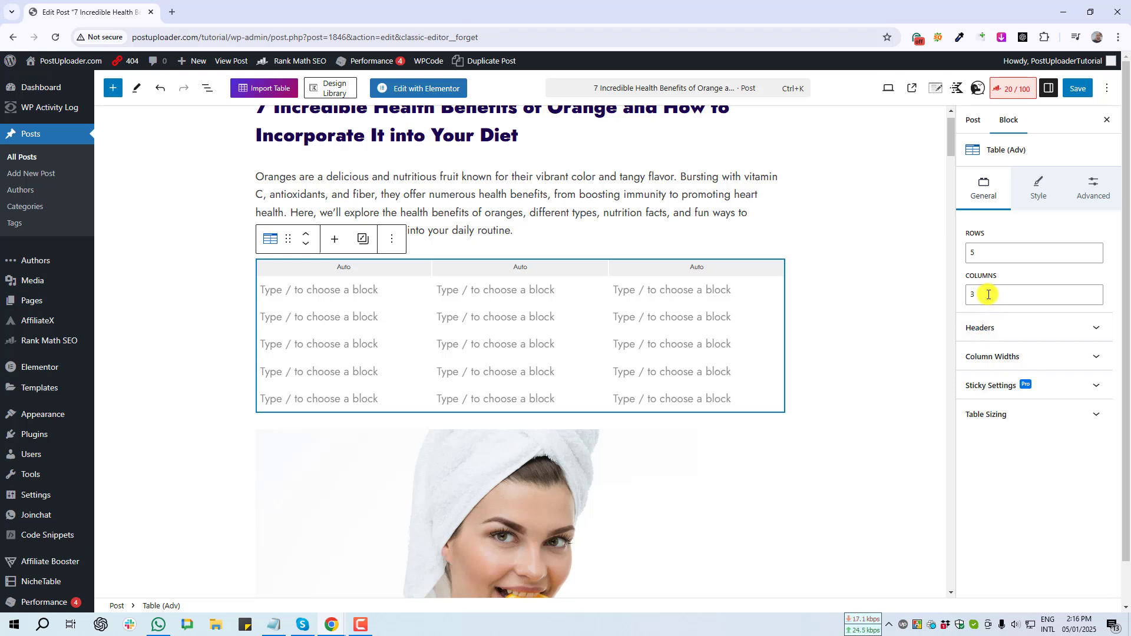
- Change the table to 4 columns and 4 rows
{"action": "left_click", "coordinate": [971, 295]}
{"action": "key", "text": "BackSpace"}
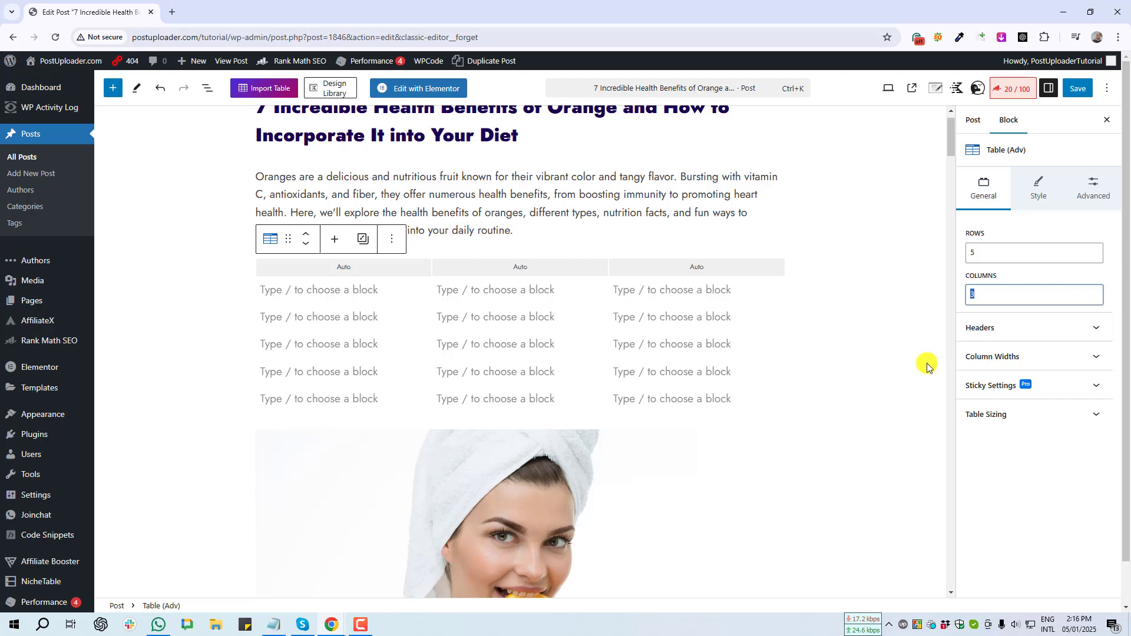
{"action": "type", "text": "4"}
{"action": "key", "text": "Print"}
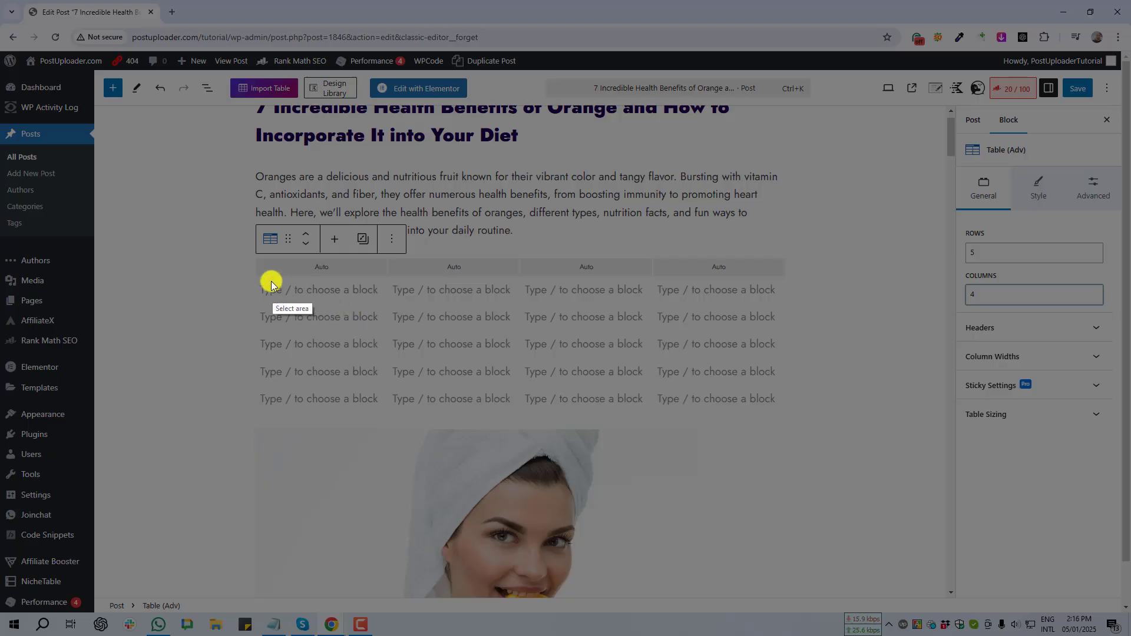
{"action": "left_click_drag", "start_coordinate": [271, 281], "coordinate": [795, 406]}
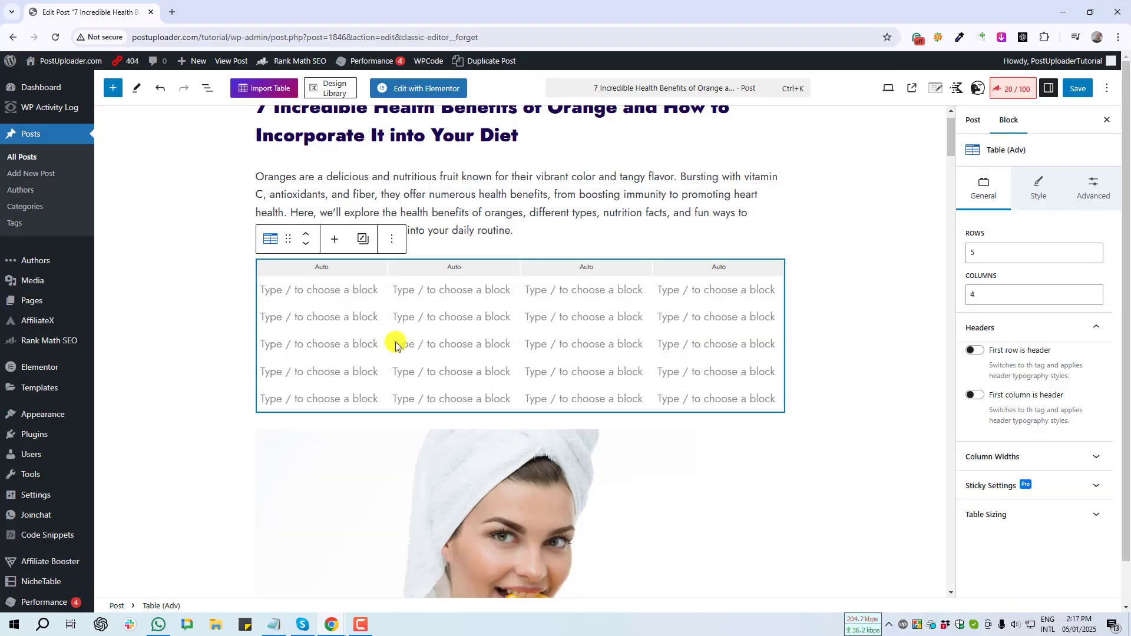
{"action": "double_click", "coordinate": [986, 250]}
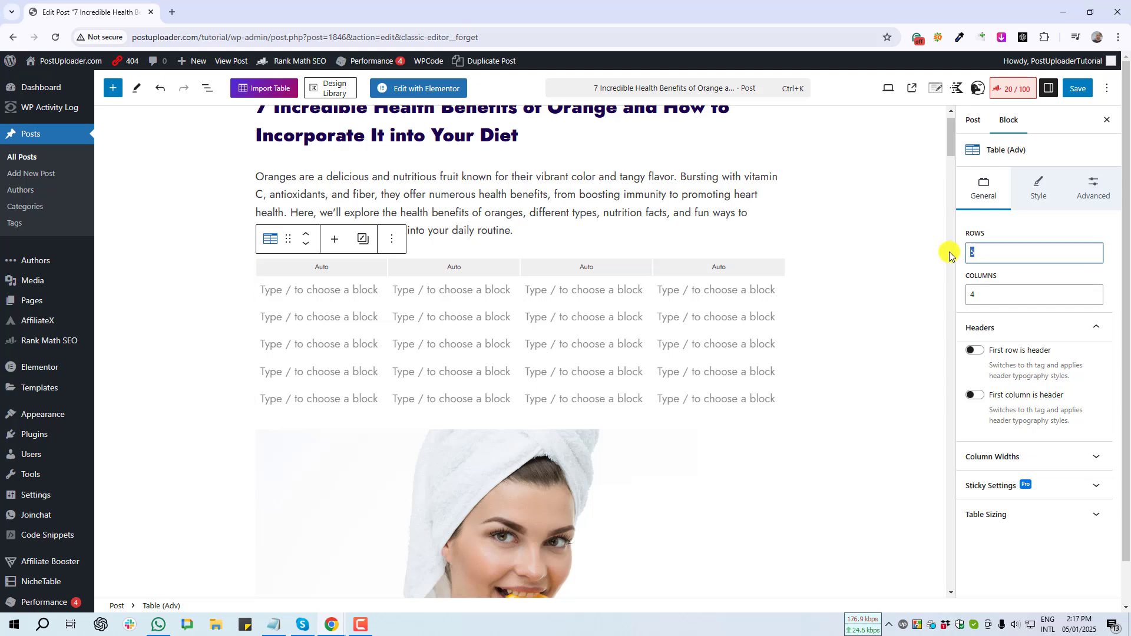
{"action": "type", "text": "4"}
{"action": "key", "text": "Print"}
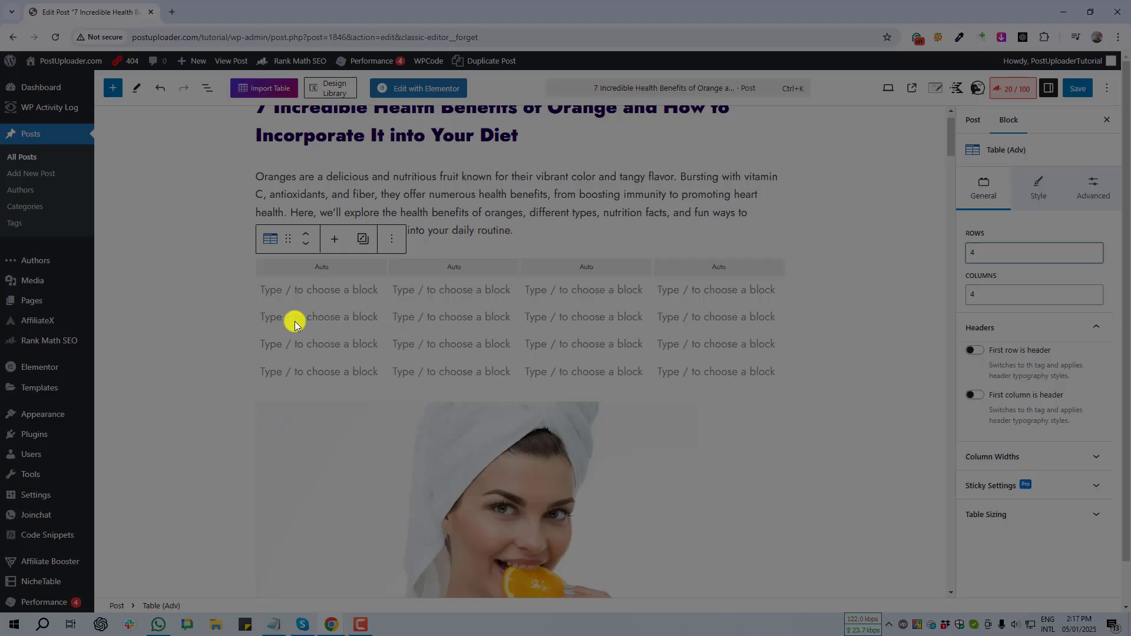
{"action": "left_click_drag", "start_coordinate": [248, 282], "coordinate": [793, 398]}
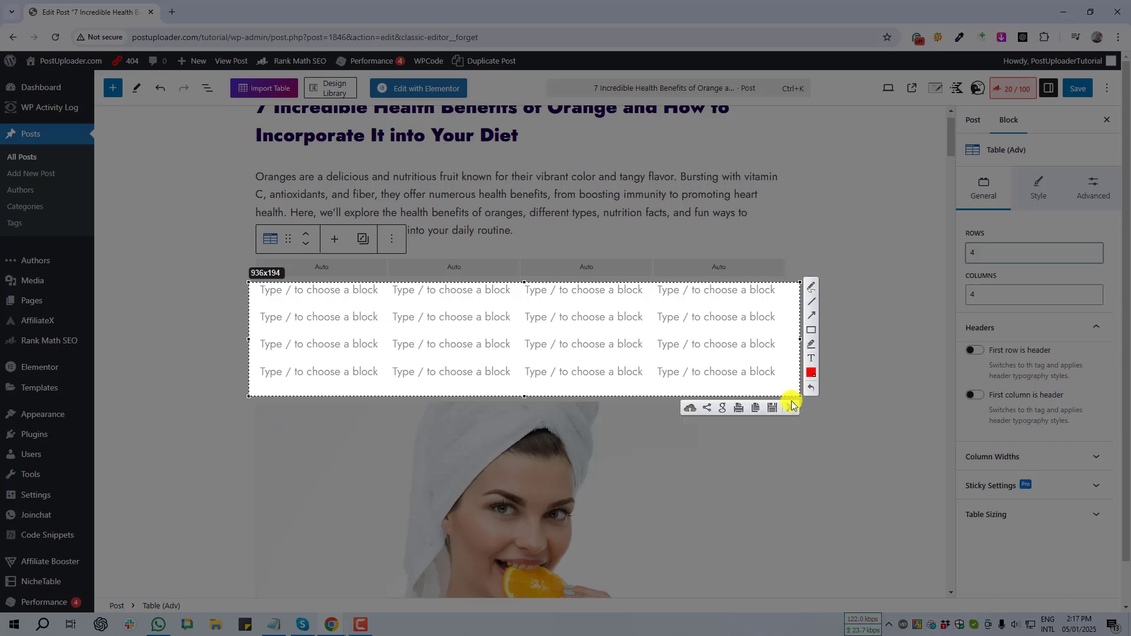
{"action": "key", "text": "ctrl+c"}
{"action": "left_click", "coordinate": [1091, 326]}
- Make the first row a header row, trying 'First column is header' on then off
{"action": "left_click", "coordinate": [1081, 331]}
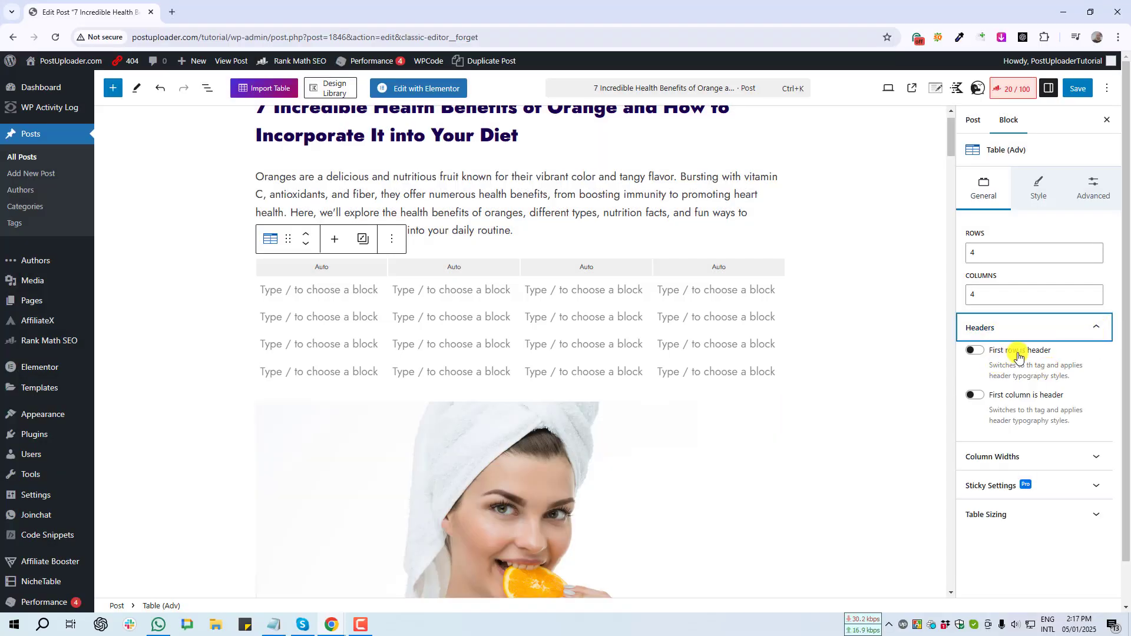
{"action": "left_click", "coordinate": [978, 352]}
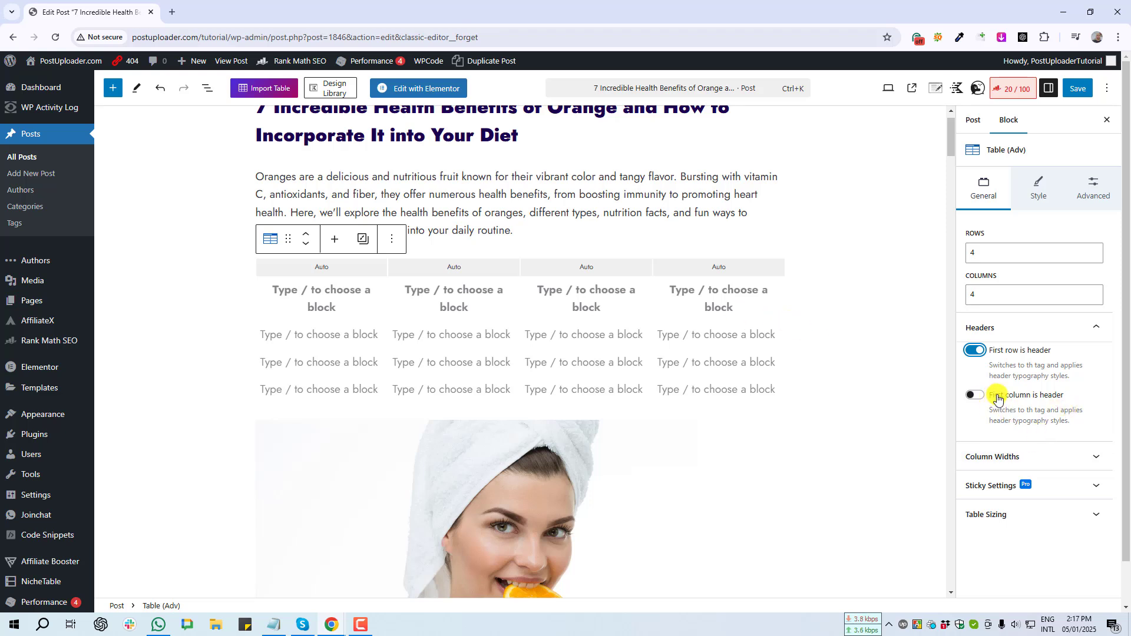
{"action": "left_click", "coordinate": [975, 397]}
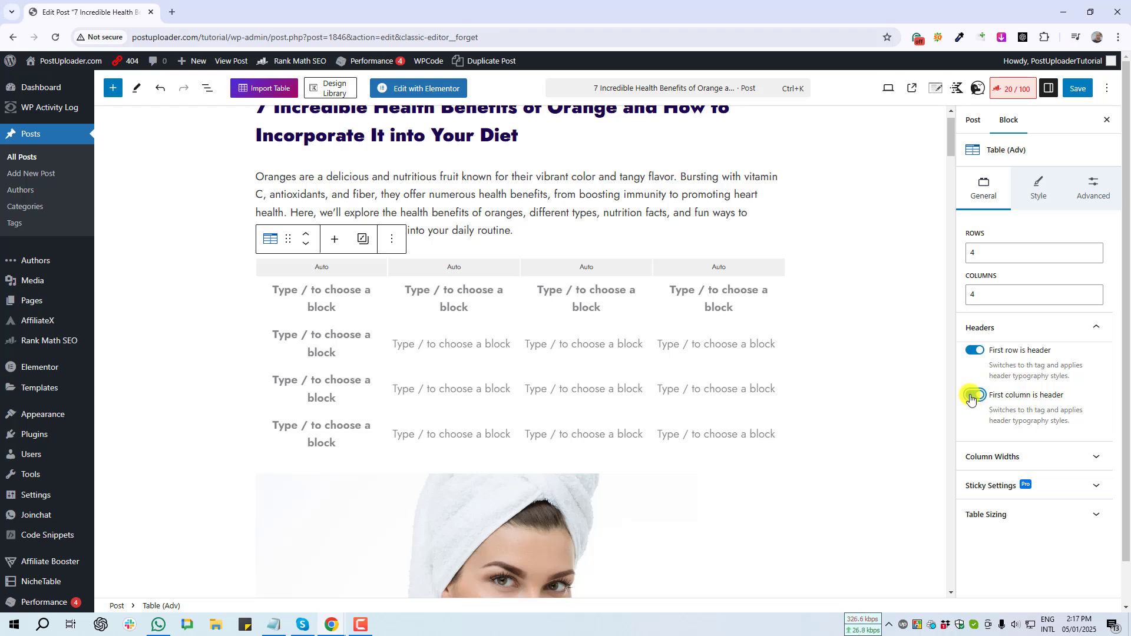
{"action": "left_click", "coordinate": [971, 397]}
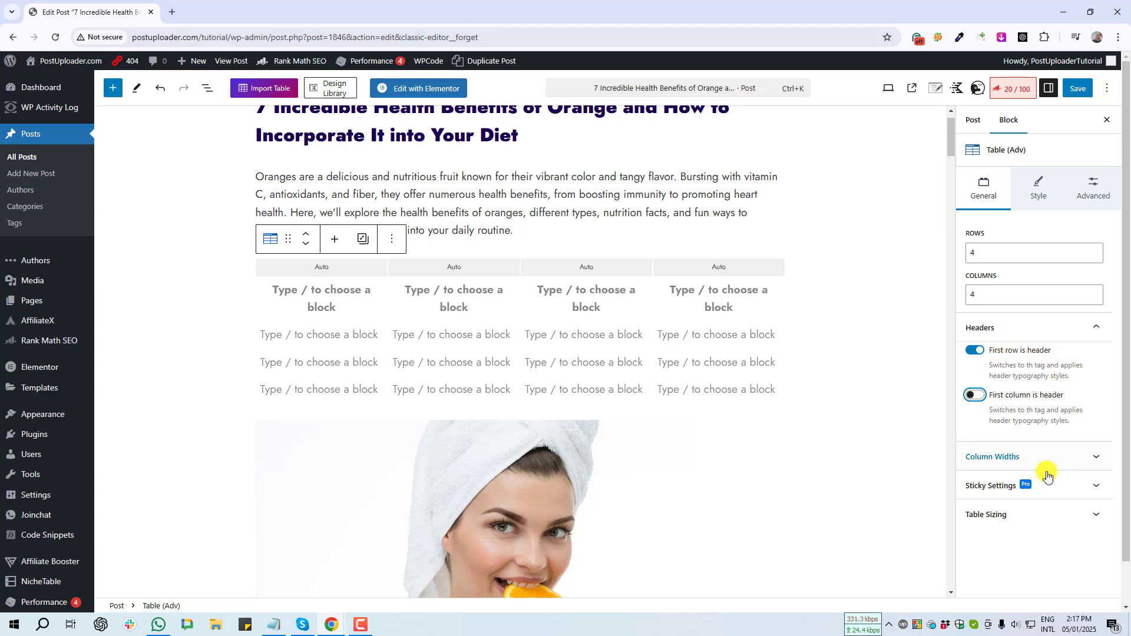
{"action": "scroll", "coordinate": [1058, 469], "scroll_direction": "down", "scroll_amount": 1}
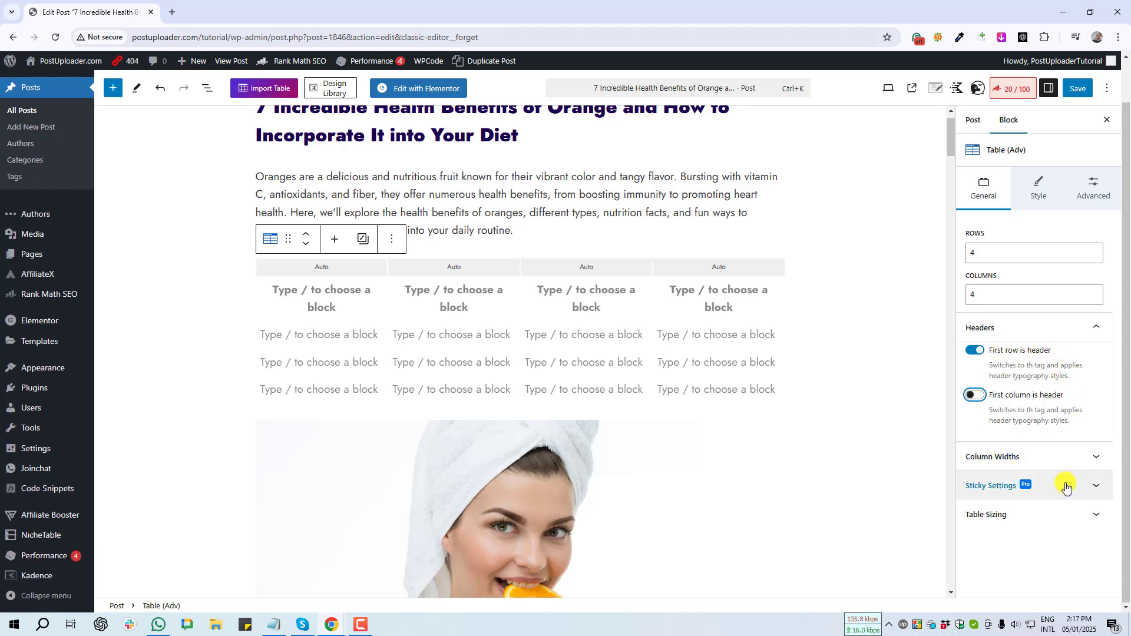
- Try a fixed 30% then px width for Column 1, then restore its auto width
{"action": "left_click", "coordinate": [1099, 460]}
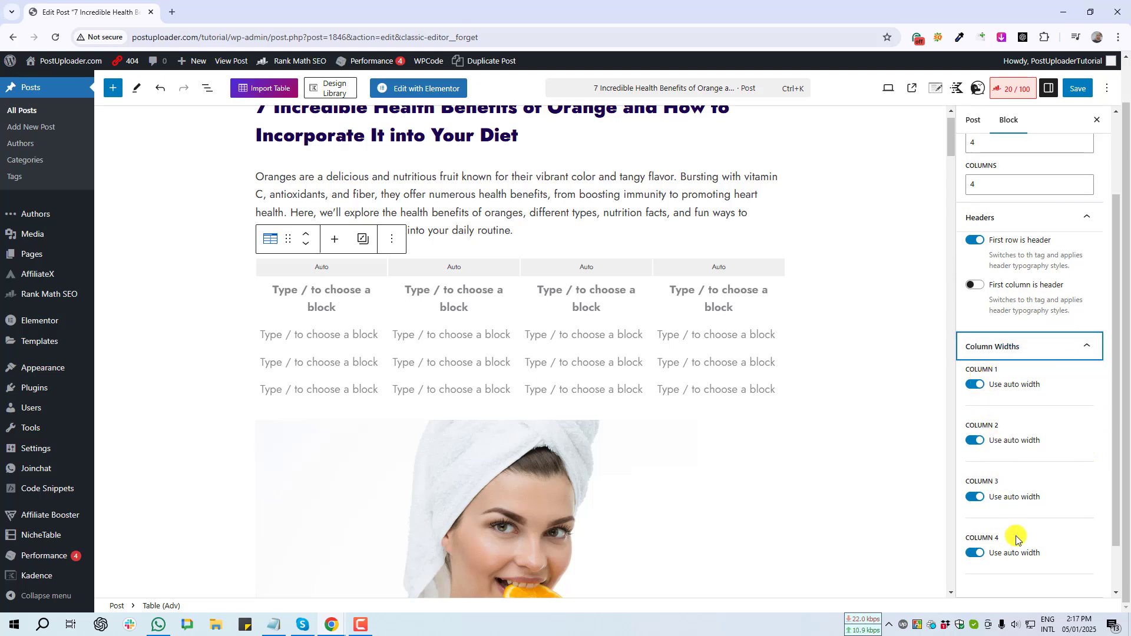
{"action": "key", "text": "Print"}
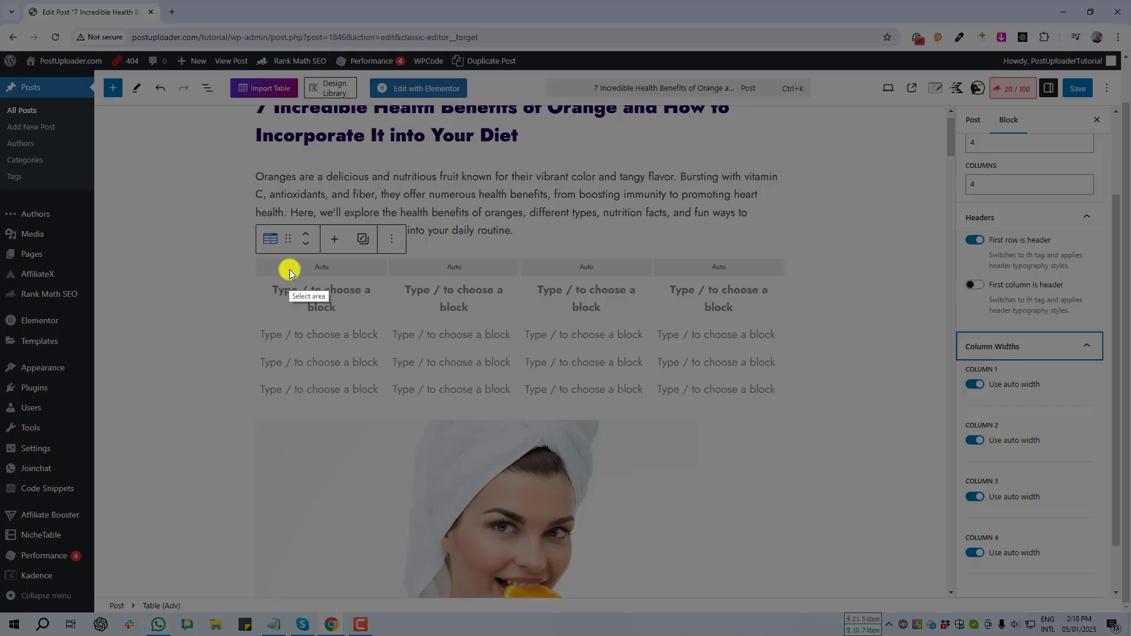
{"action": "left_click_drag", "start_coordinate": [289, 257], "coordinate": [737, 274]}
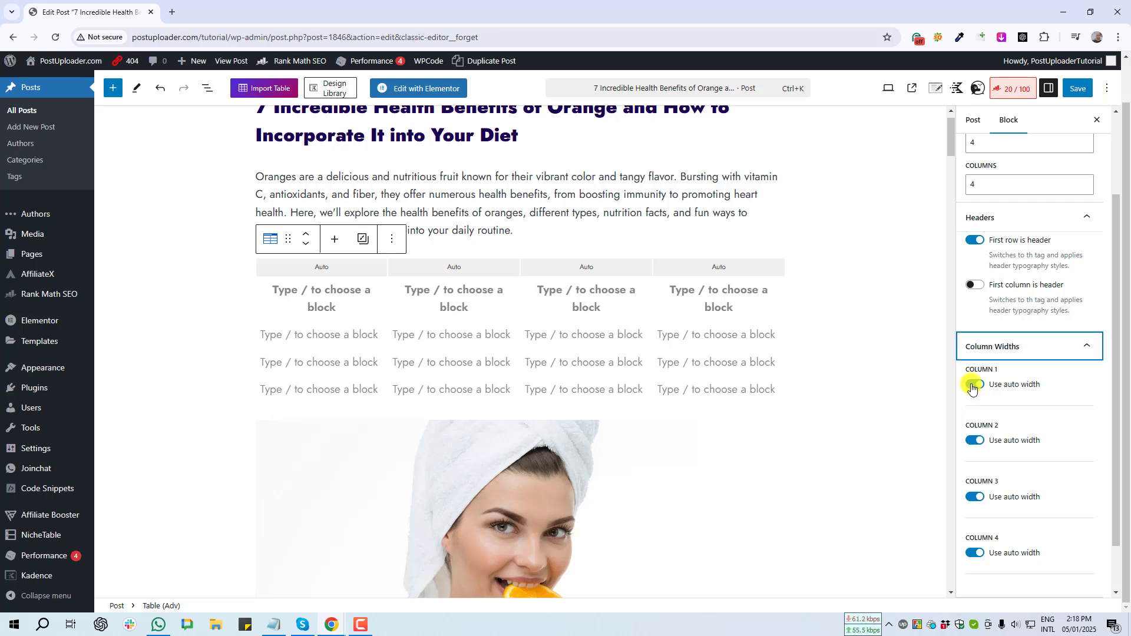
{"action": "left_click", "coordinate": [972, 387]}
{"action": "left_click", "coordinate": [973, 386]}
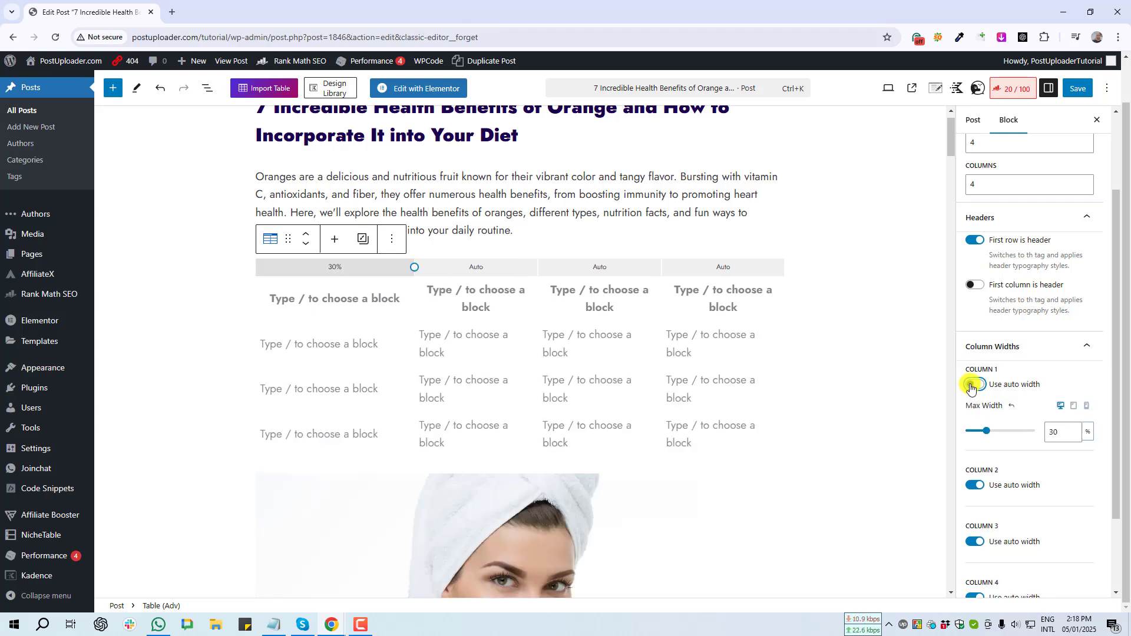
{"action": "double_click", "coordinate": [1048, 432]}
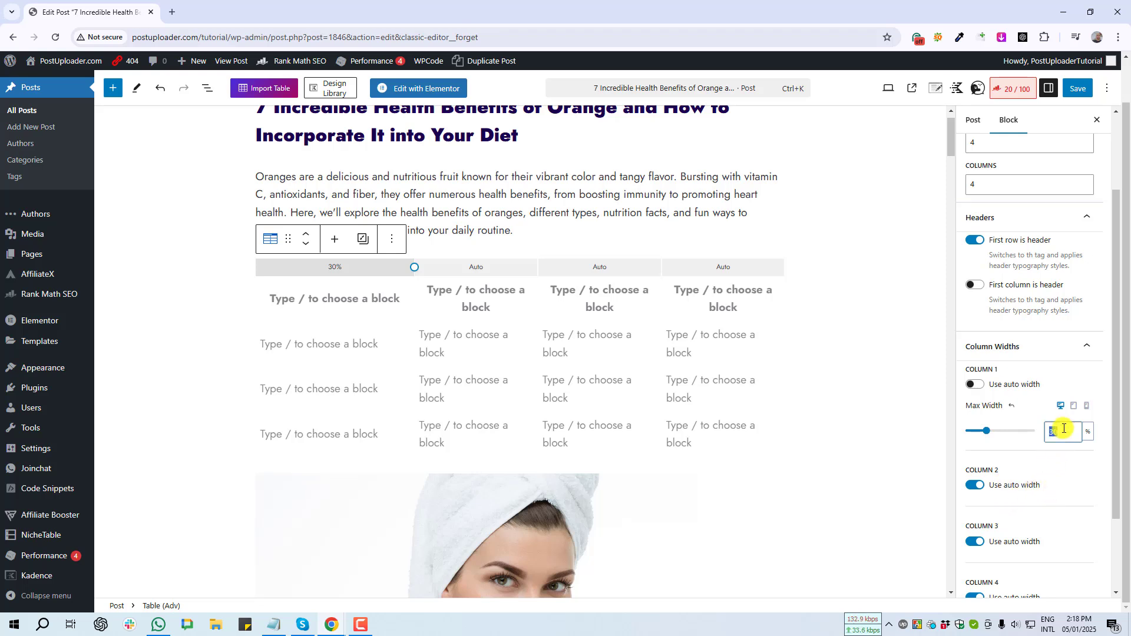
{"action": "left_click", "coordinate": [1088, 432]}
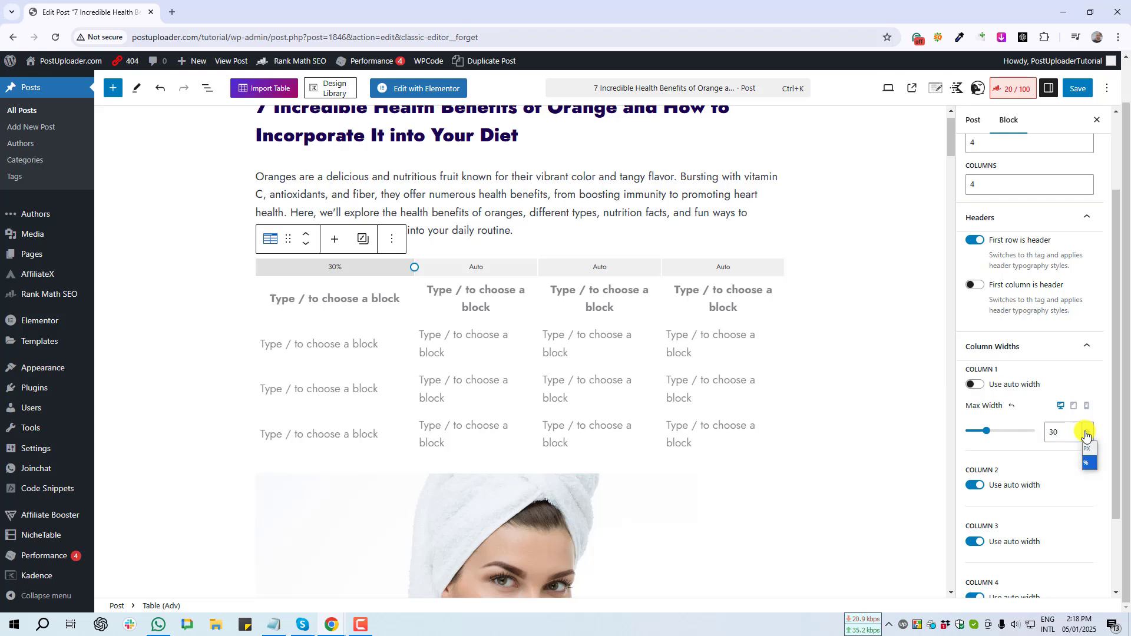
{"action": "left_click", "coordinate": [1088, 450]}
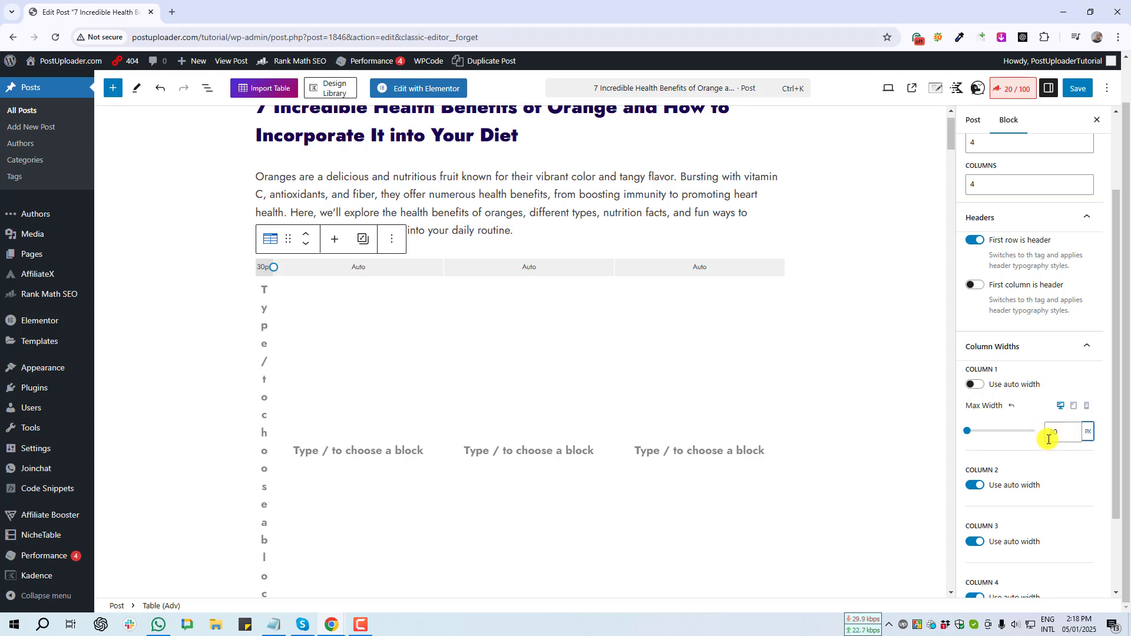
{"action": "left_click", "coordinate": [977, 386]}
- Expand the Table Sizing options and capture them
{"action": "scroll", "coordinate": [979, 388], "scroll_direction": "down", "scroll_amount": 1}
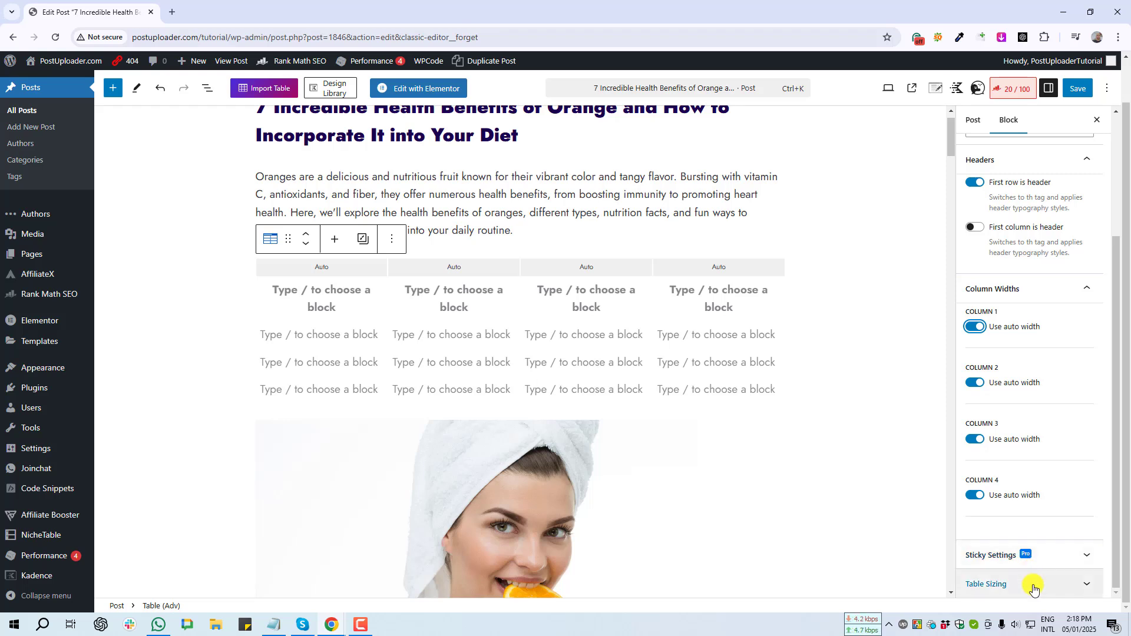
{"action": "left_click", "coordinate": [1079, 587]}
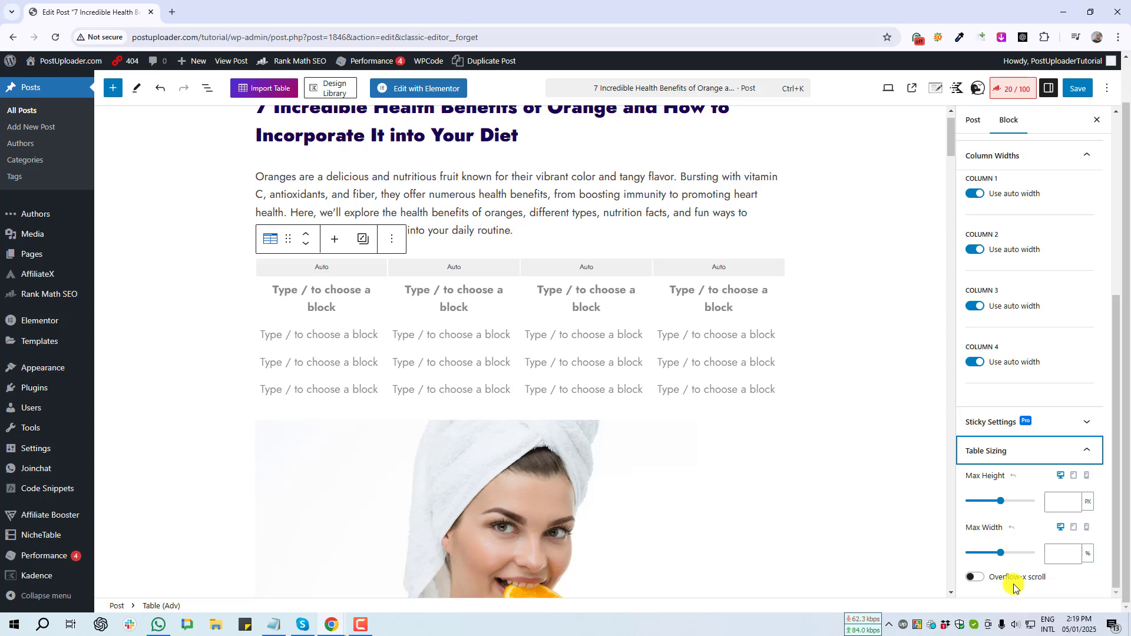
{"action": "scroll", "coordinate": [1036, 590], "scroll_direction": "up", "scroll_amount": 10}
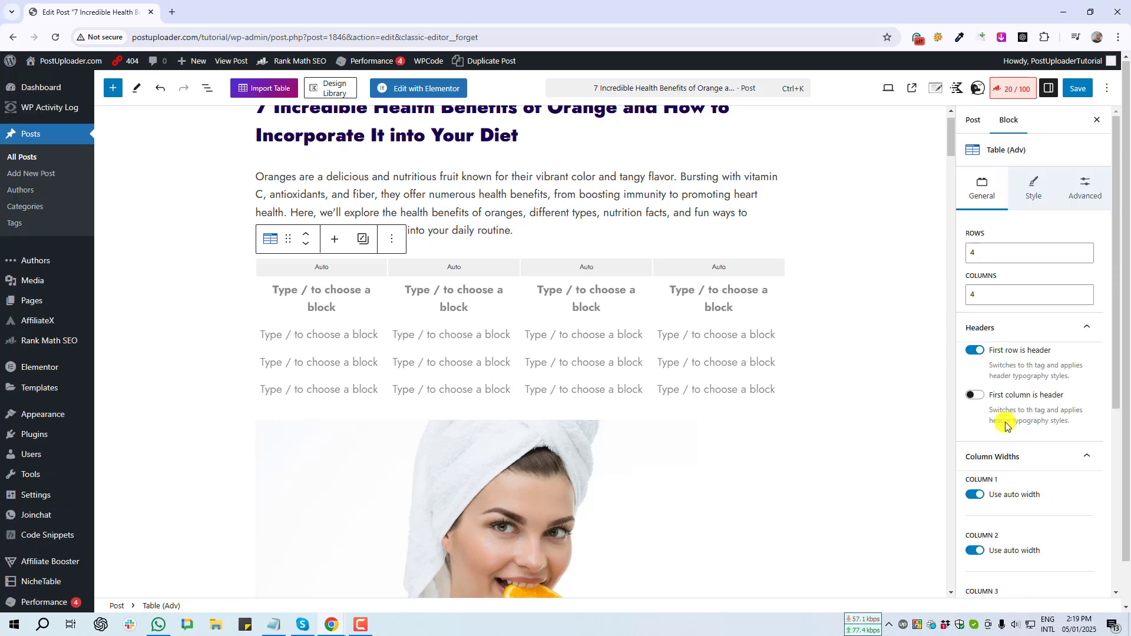
{"action": "key", "text": "Print"}
{"action": "left_click_drag", "start_coordinate": [1005, 162], "coordinate": [1058, 220]}
- In the Style tab, set the table border width to 2 px
{"action": "left_click", "coordinate": [1052, 230]}
{"action": "left_click", "coordinate": [1037, 195]}
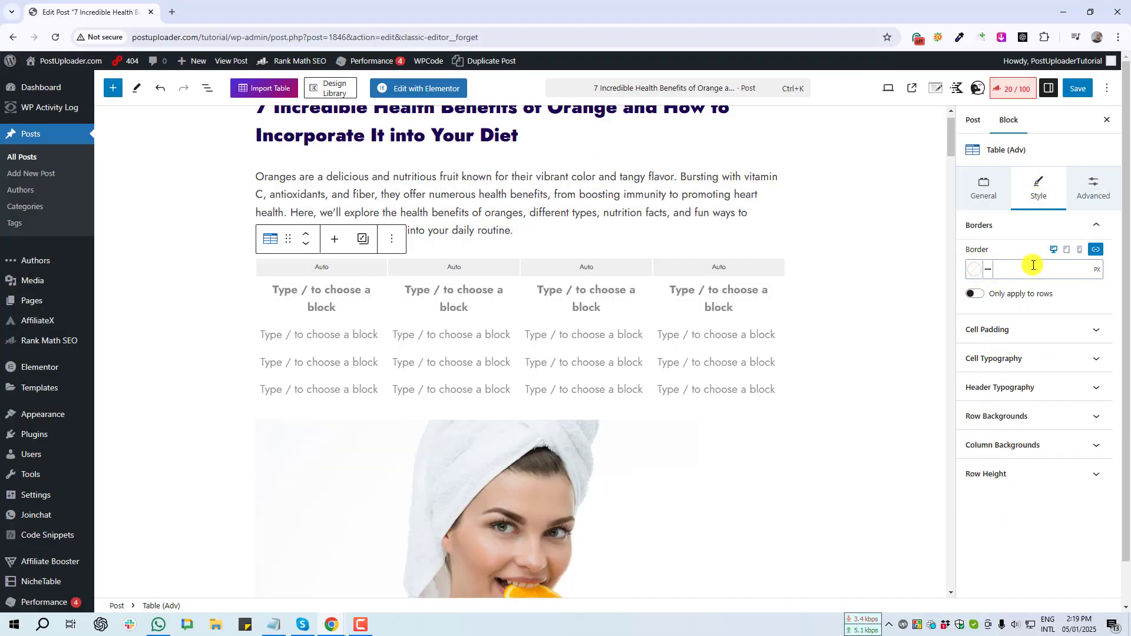
{"action": "key", "text": "Print"}
{"action": "left_click_drag", "start_coordinate": [343, 376], "coordinate": [791, 422]}
{"action": "left_click", "coordinate": [791, 428]}
{"action": "type", "text": "2"}
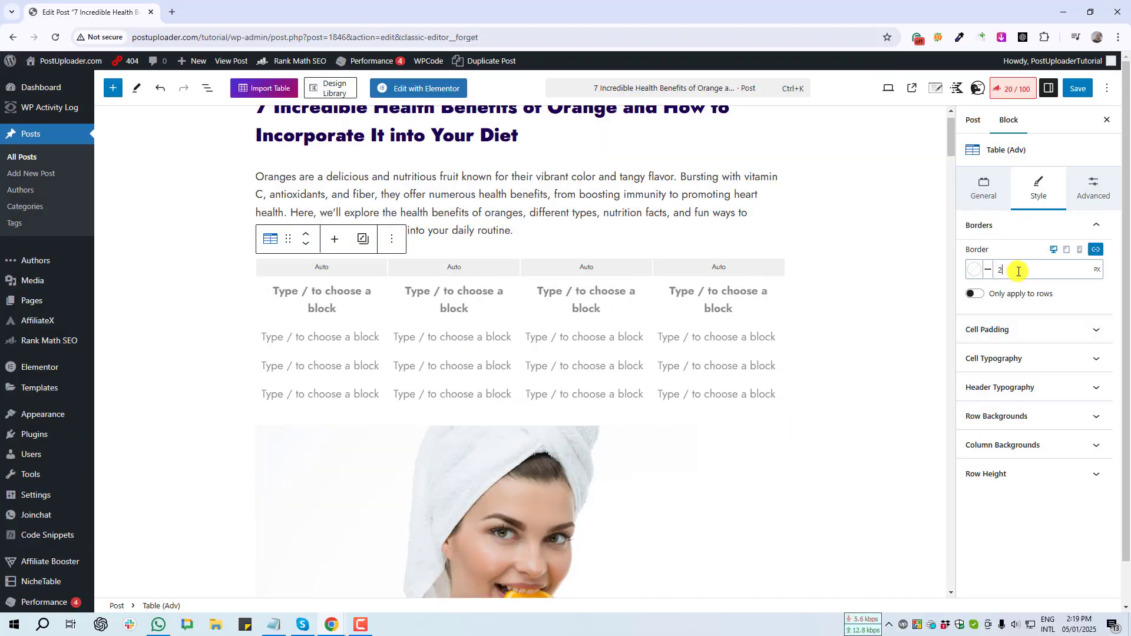
- Make the table borders blue 0064FF
{"action": "left_click", "coordinate": [976, 271]}
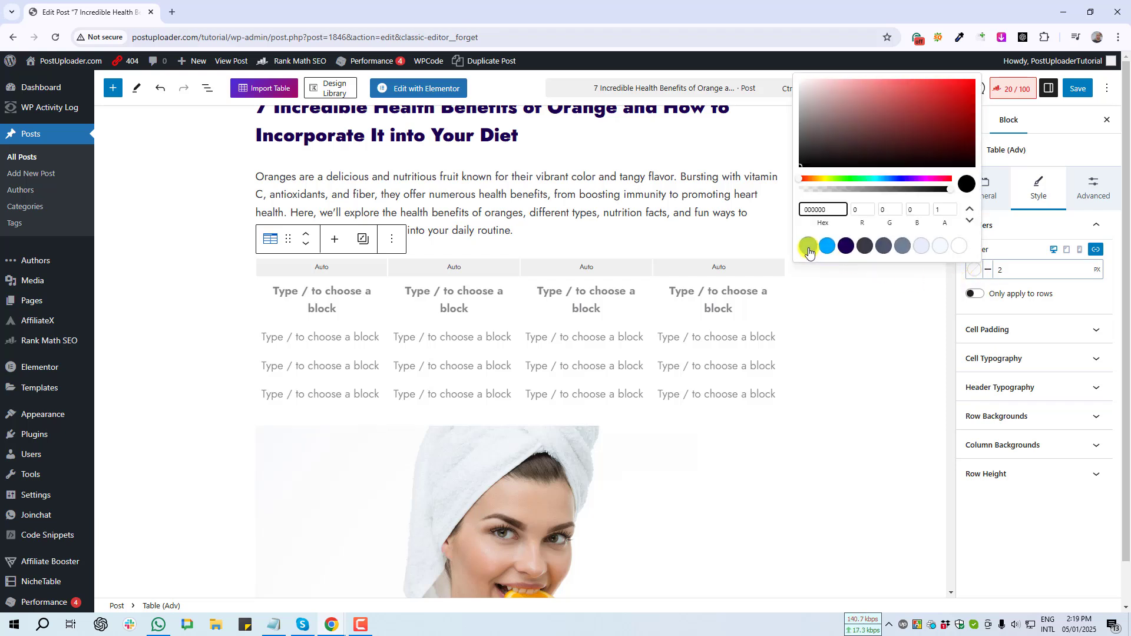
{"action": "left_click", "coordinate": [809, 247]}
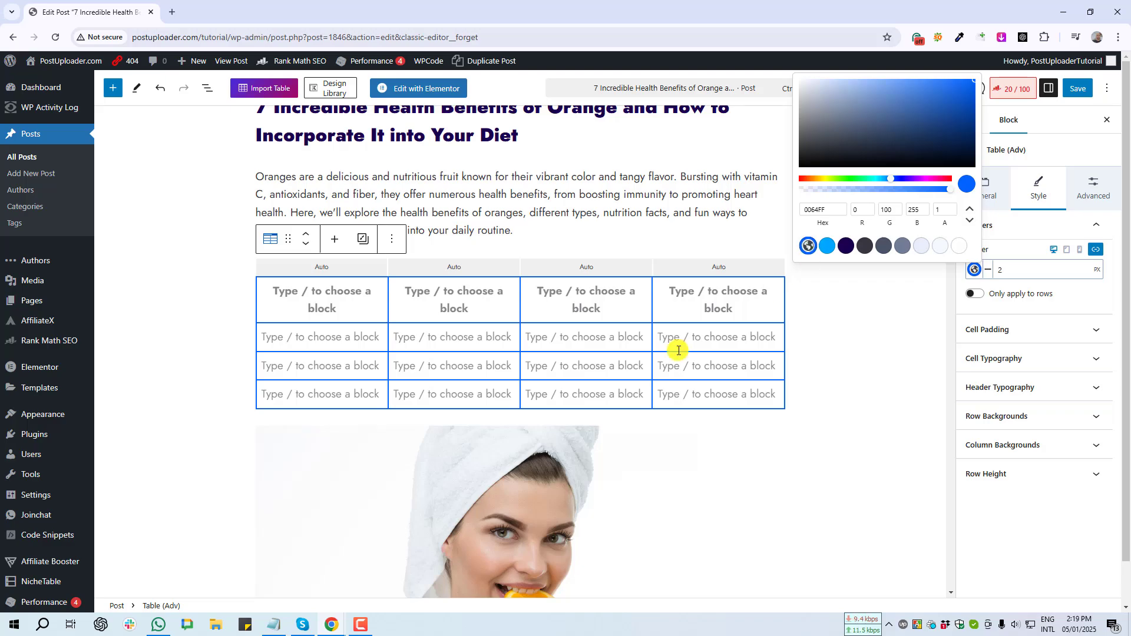
{"action": "left_click", "coordinate": [146, 401]}
{"action": "key", "text": "Print"}
{"action": "left_click_drag", "start_coordinate": [232, 260], "coordinate": [833, 408]}
{"action": "left_click", "coordinate": [823, 424]}
{"action": "key", "text": "Print"}
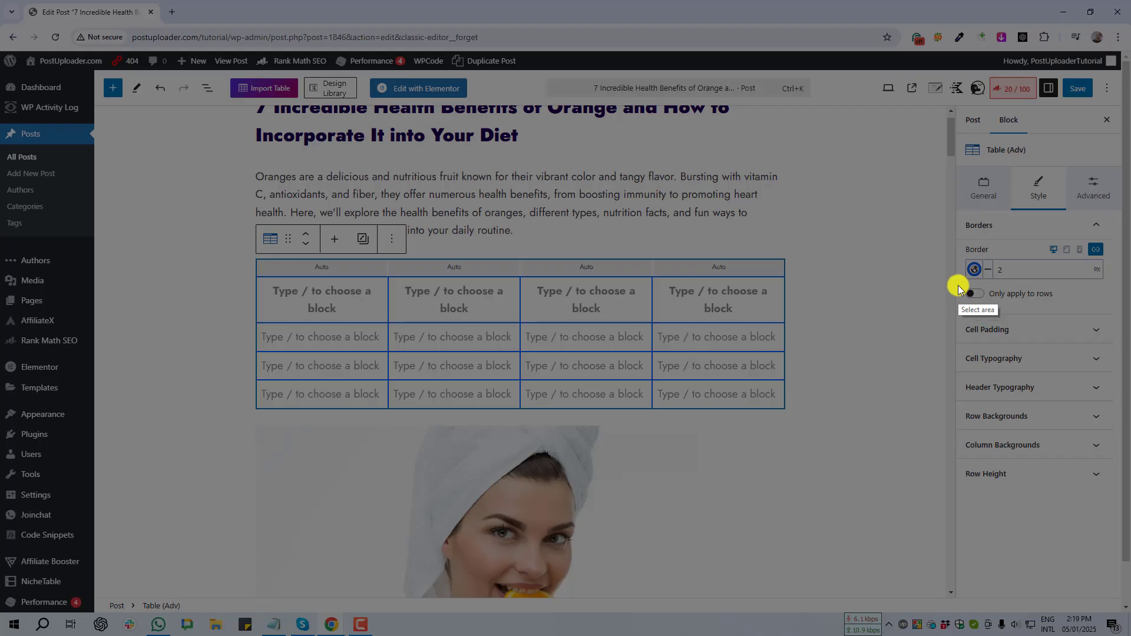
{"action": "left_click_drag", "start_coordinate": [958, 285], "coordinate": [1072, 307]}
{"action": "left_click", "coordinate": [1062, 318]}
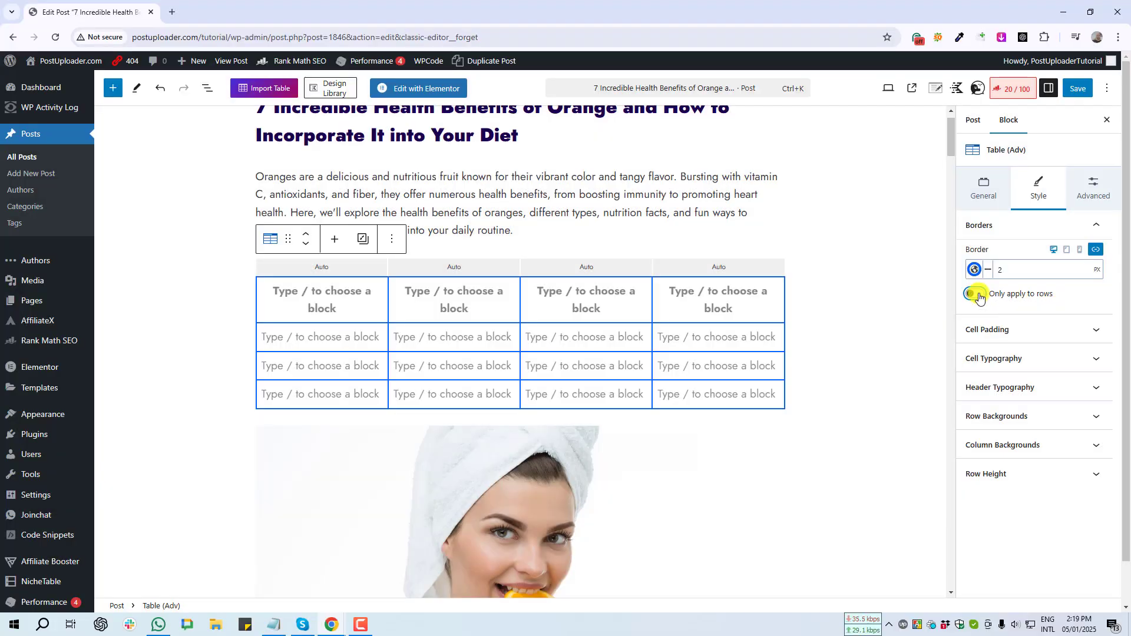
- Toggle 'Only apply to rows' on to compare, then back off
{"action": "left_click", "coordinate": [976, 294]}
{"action": "key", "text": "Print"}
{"action": "left_click_drag", "start_coordinate": [239, 277], "coordinate": [392, 424]}
{"action": "left_click", "coordinate": [389, 435]}
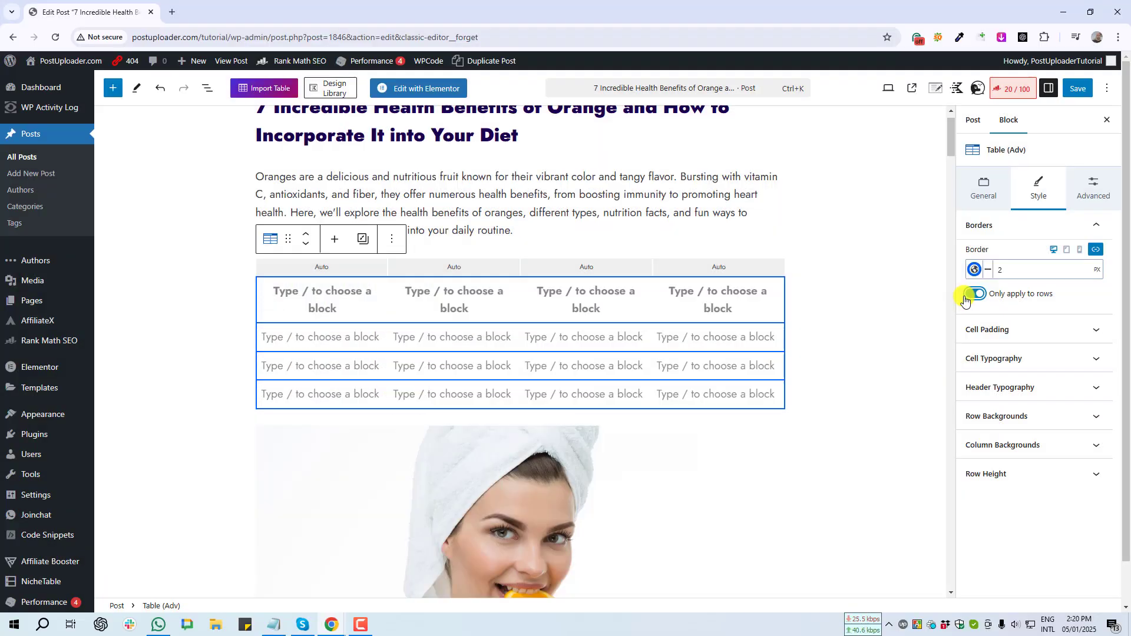
{"action": "left_click", "coordinate": [973, 294]}
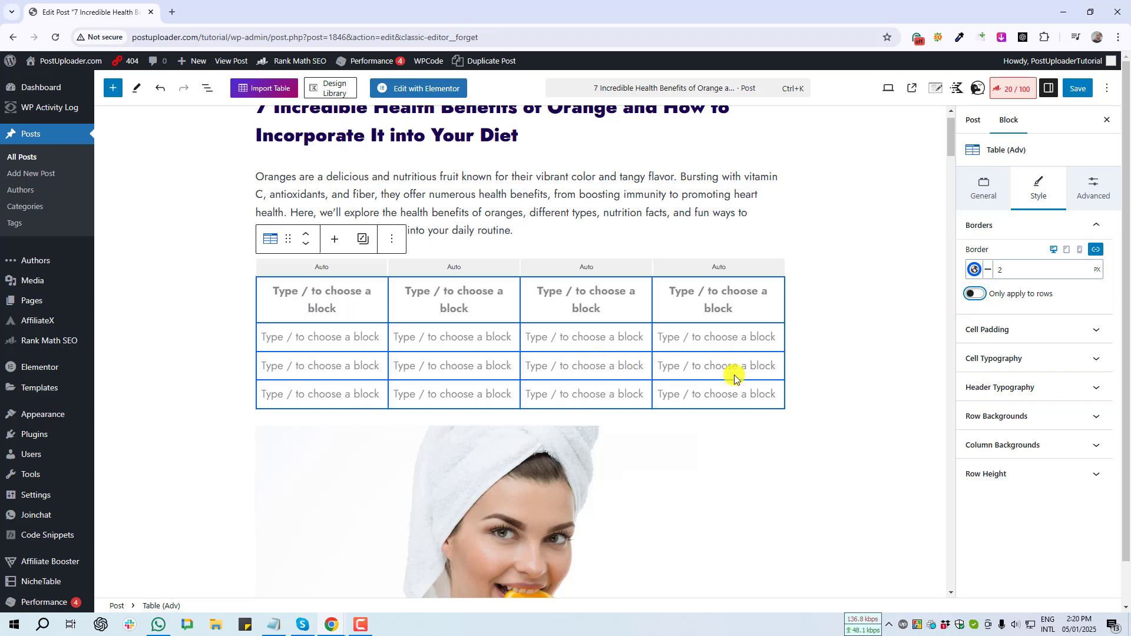
- Expand Cell Padding and try the XS preset for the top padding
{"action": "left_click", "coordinate": [1099, 331]}
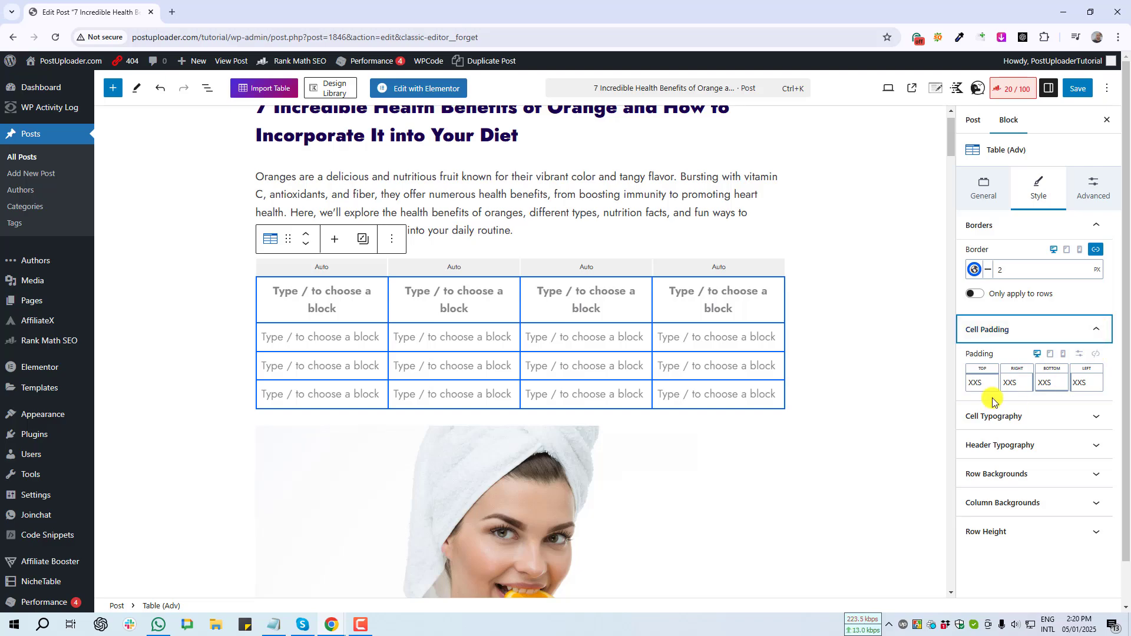
{"action": "key", "text": "Print"}
{"action": "left_click_drag", "start_coordinate": [404, 328], "coordinate": [494, 353]}
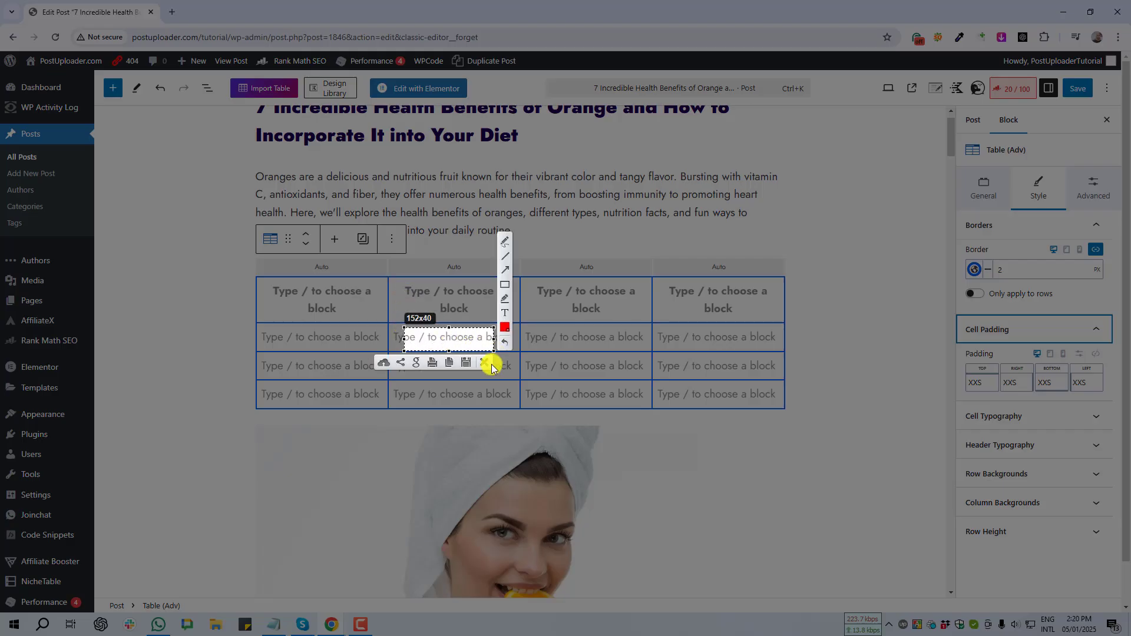
{"action": "left_click", "coordinate": [492, 364]}
{"action": "left_click", "coordinate": [983, 384]}
{"action": "mouse_move", "coordinate": [853, 433]}
{"action": "left_mouse_down"}
{"action": "mouse_move", "coordinate": [929, 439]}
{"action": "mouse_move", "coordinate": [841, 441]}
{"action": "mouse_move", "coordinate": [858, 435]}
{"action": "left_mouse_up"}
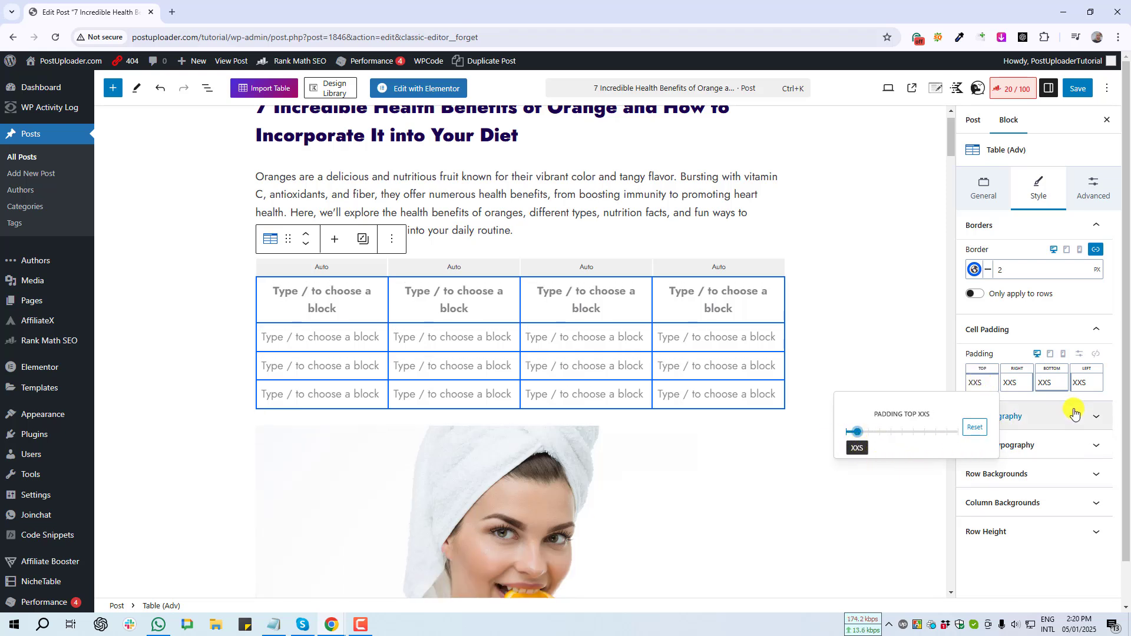
- Switch to custom pixel padding: 15 px top and 20 px right, leaving 8 px bottom and left
{"action": "key", "text": "Print"}
{"action": "left_click_drag", "start_coordinate": [1068, 337], "coordinate": [1090, 365]}
{"action": "left_click", "coordinate": [1085, 373]}
{"action": "left_click", "coordinate": [1080, 355]}
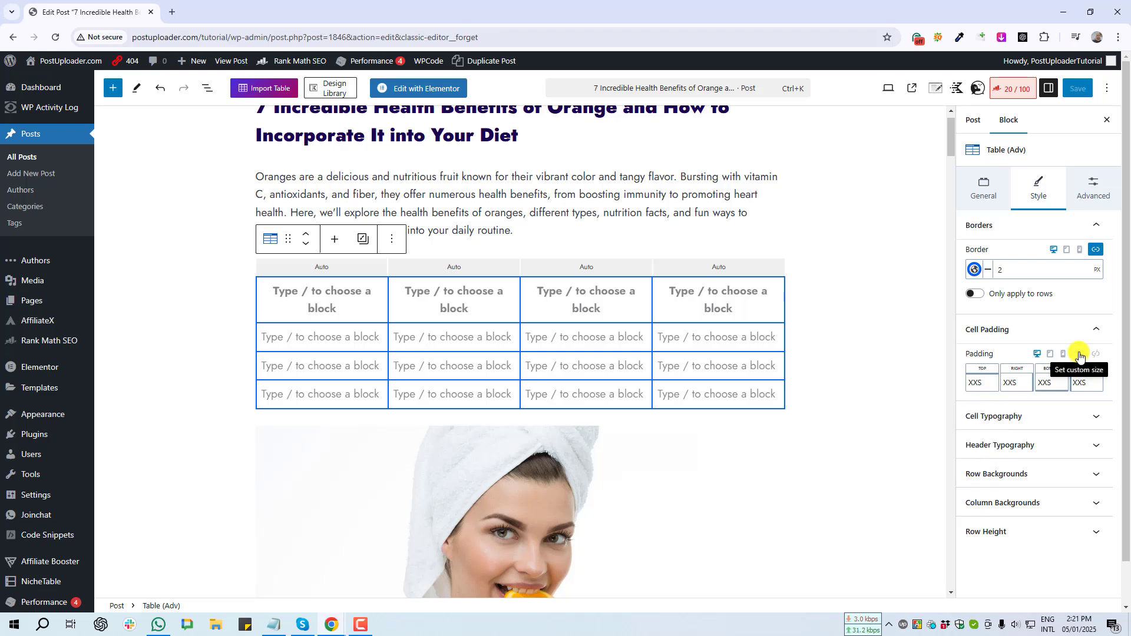
{"action": "left_click", "coordinate": [981, 382]}
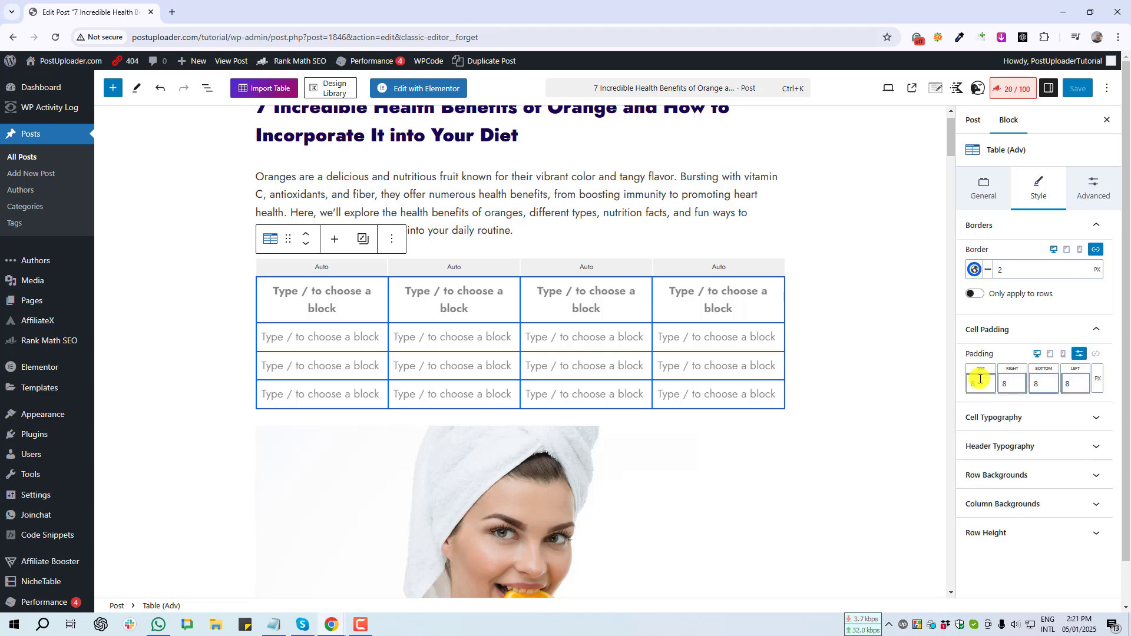
{"action": "left_click", "coordinate": [1098, 384]}
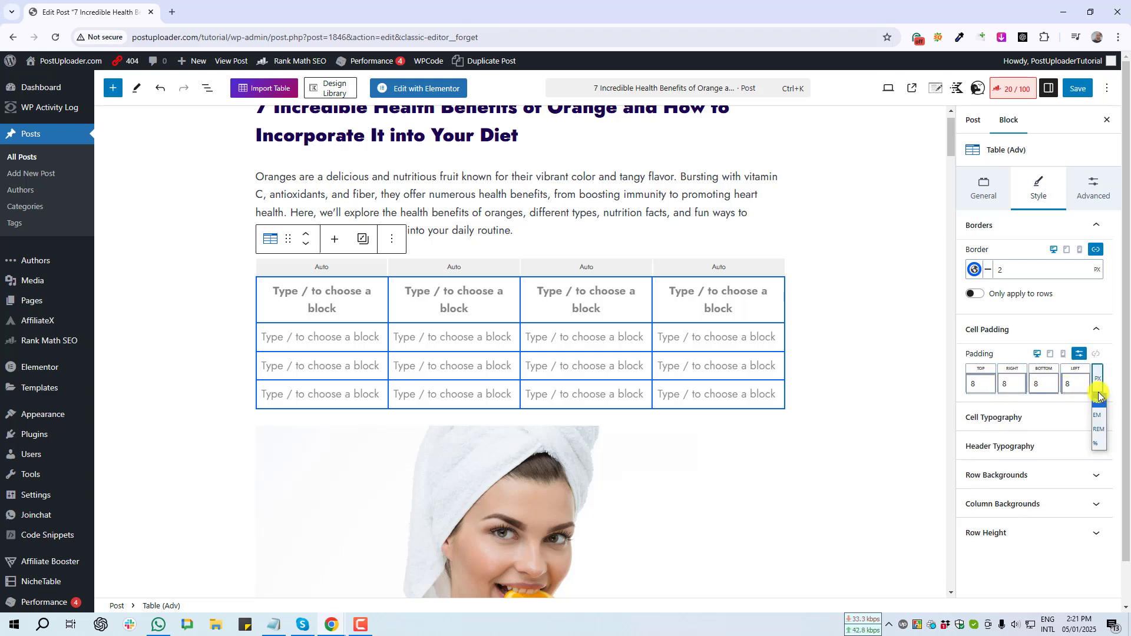
{"action": "left_click", "coordinate": [1099, 401]}
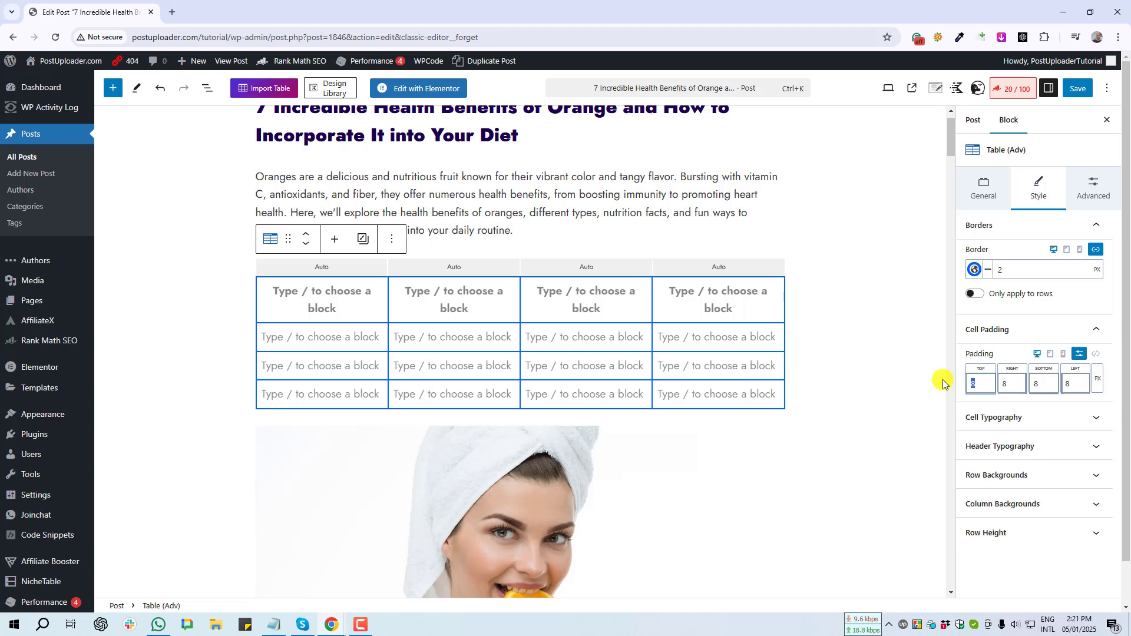
{"action": "type", "text": "15"}
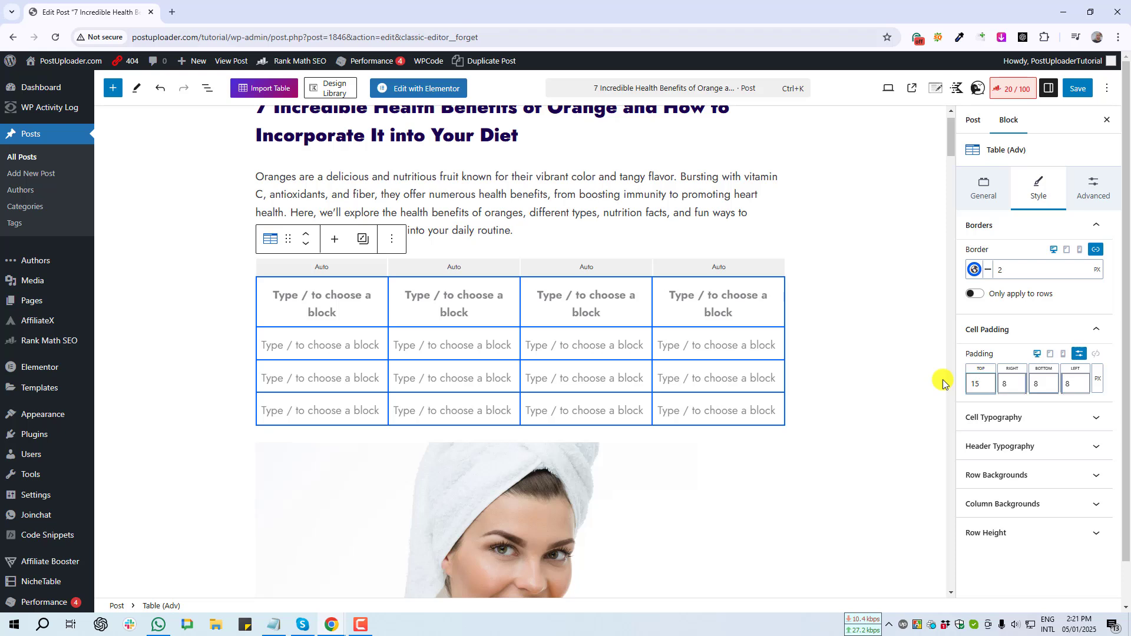
{"action": "left_click", "coordinate": [1008, 383]}
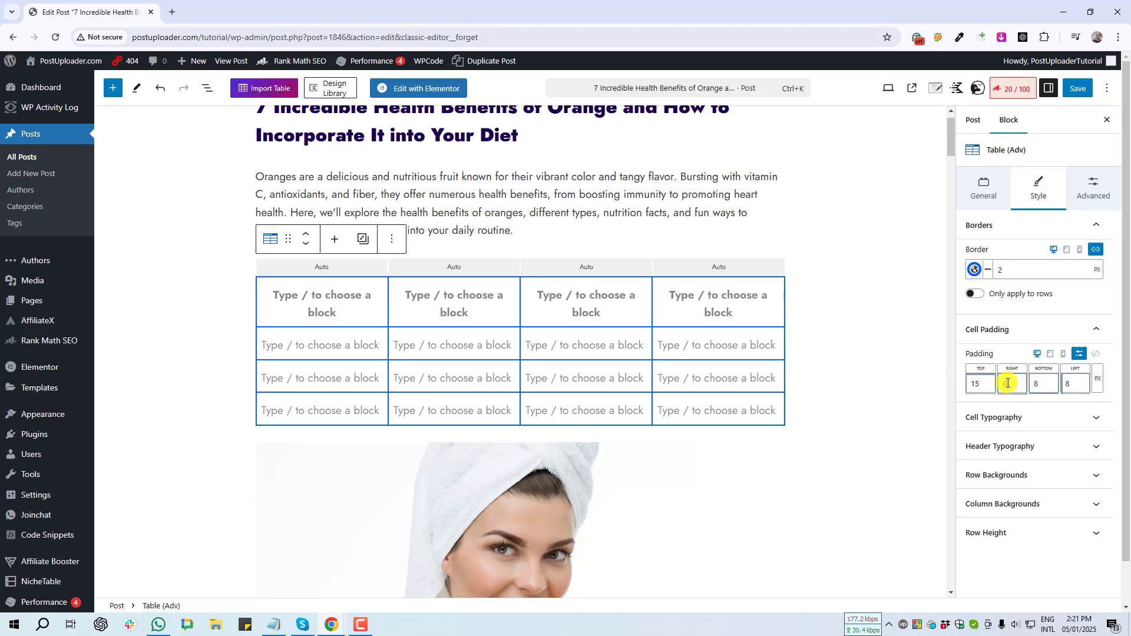
{"action": "type", "text": "20"}
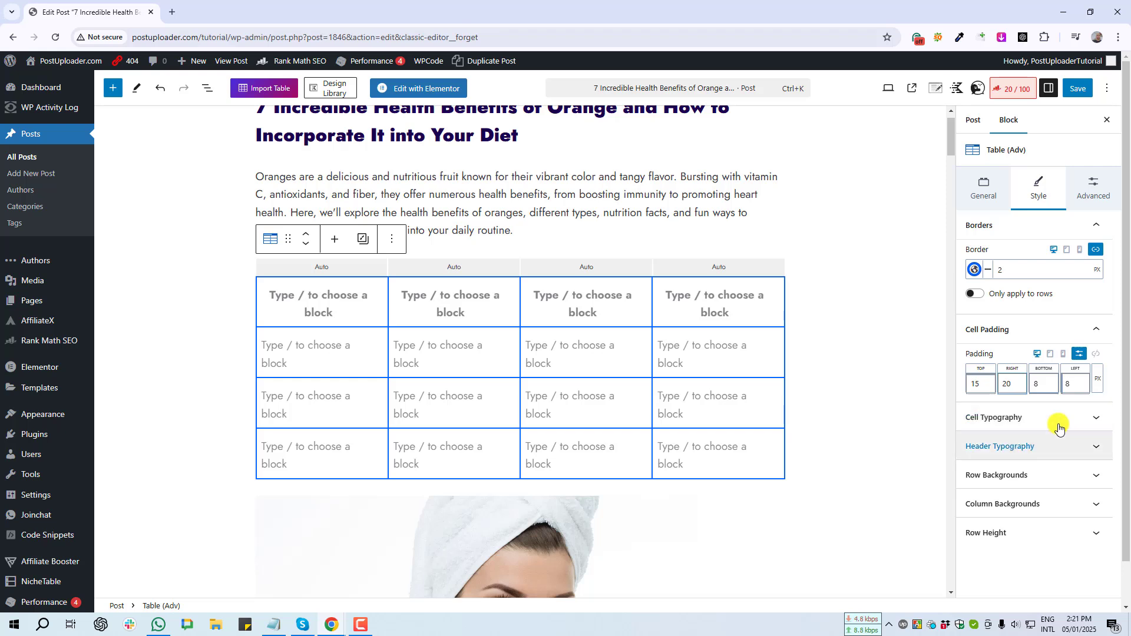
{"action": "left_click", "coordinate": [1098, 421]}
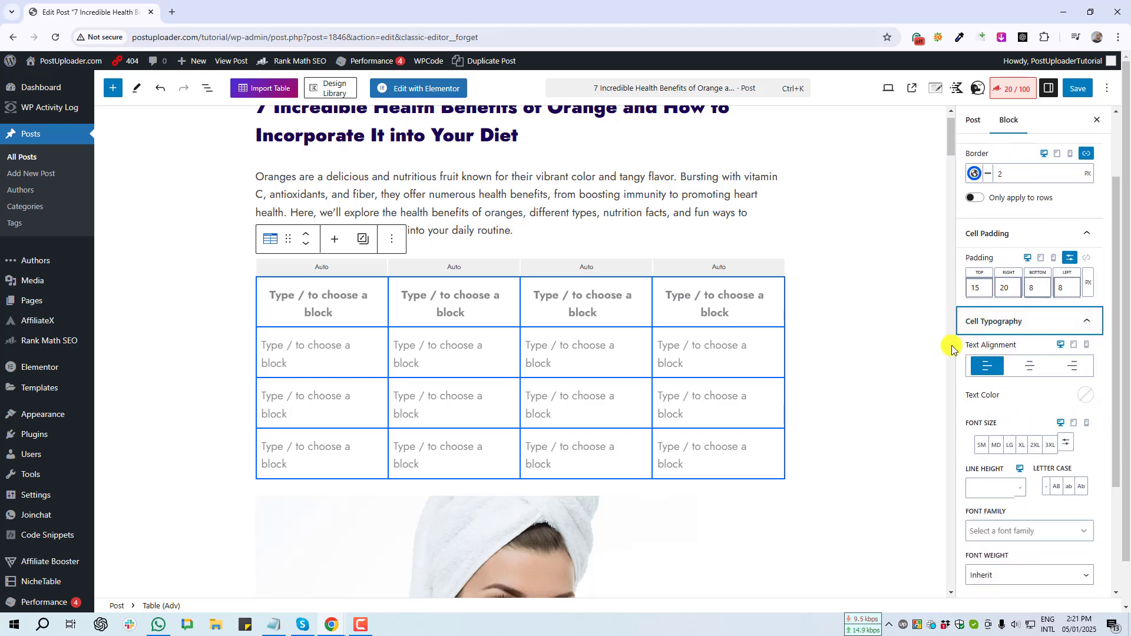
- Type 'Demo' in the first cell and paste it into the other three first-column cells
{"action": "scroll", "coordinate": [1015, 383], "scroll_direction": "down", "scroll_amount": 1}
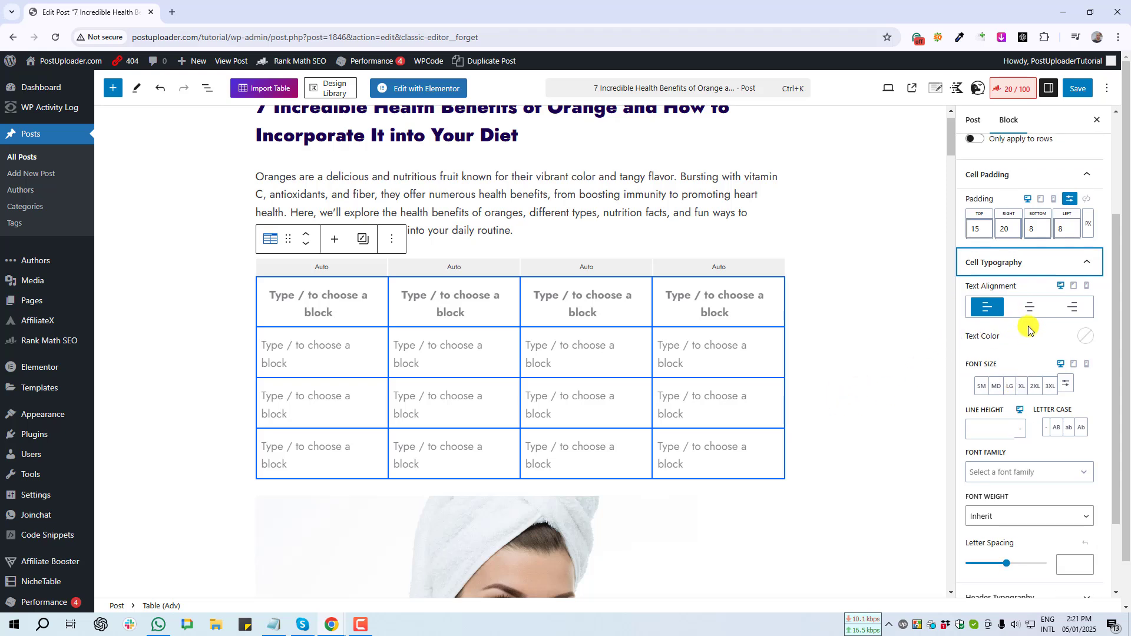
{"action": "left_click", "coordinate": [316, 307]}
{"action": "type", "text": "Demo"}
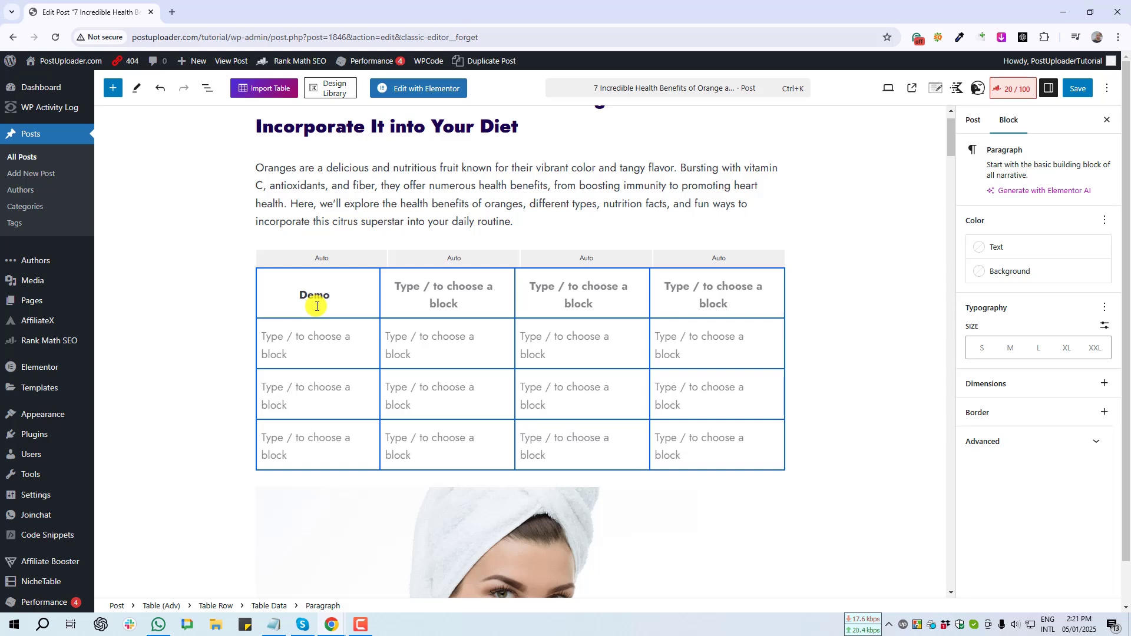
{"action": "left_click_drag", "start_coordinate": [318, 306], "coordinate": [119, 271]}
{"action": "key", "text": "ctrl+c"}
{"action": "left_click", "coordinate": [306, 342]}
{"action": "key", "text": "ctrl+v"}
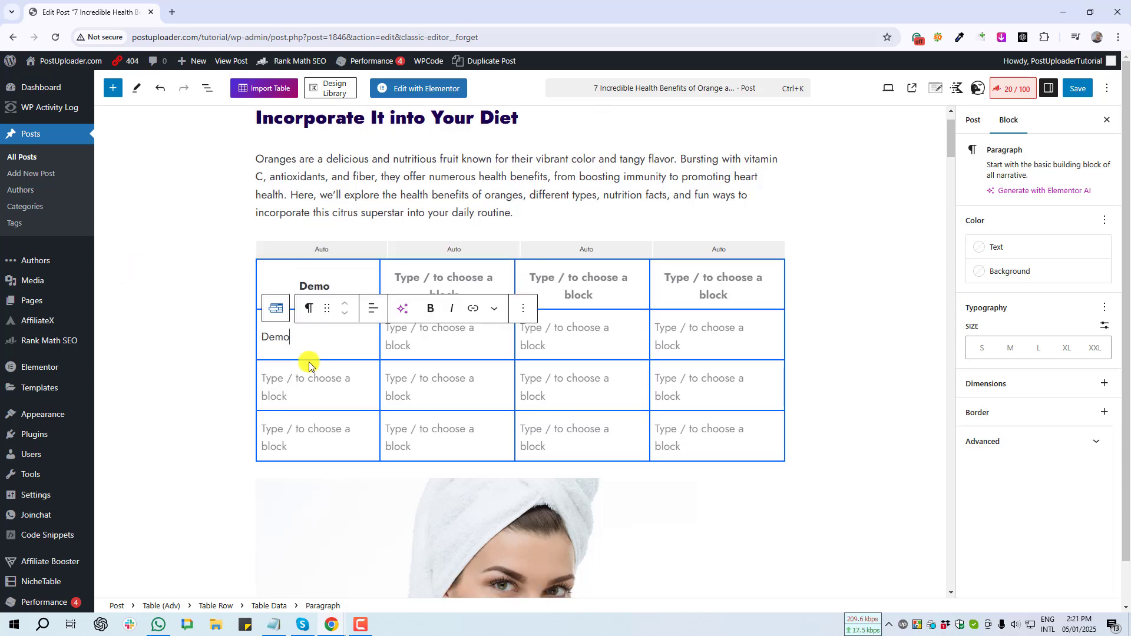
{"action": "left_click", "coordinate": [304, 375]}
{"action": "key", "text": "ctrl+v"}
{"action": "left_click", "coordinate": [311, 430]}
{"action": "key", "text": "ctrl+v"}
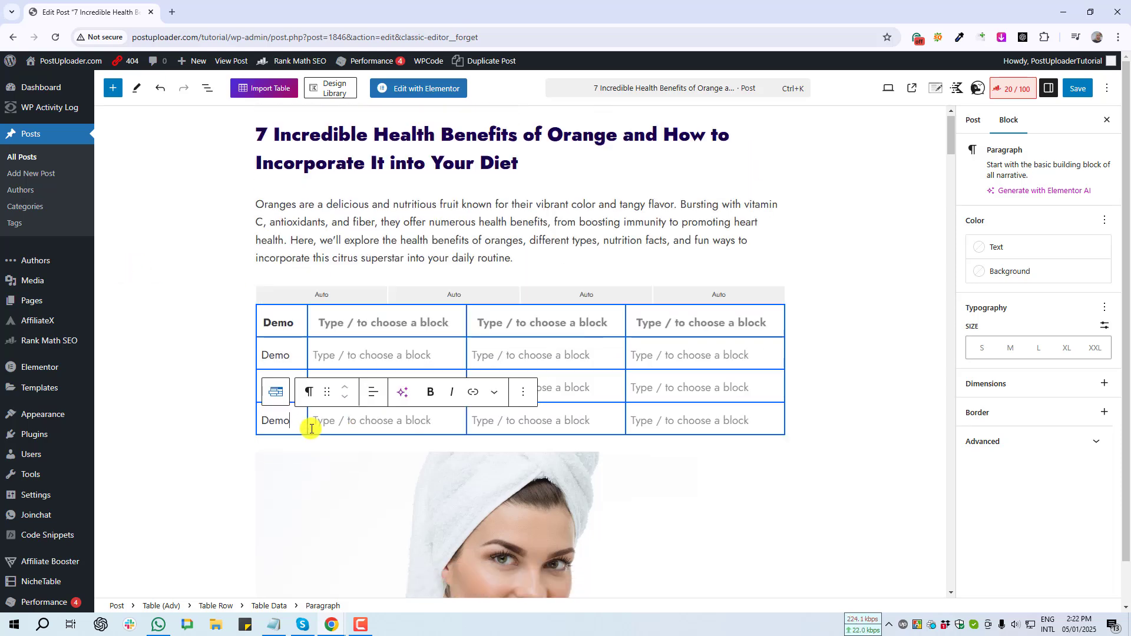
- Compare centre and right alignment for the cell text, finally setting it left-aligned
{"action": "left_click", "coordinate": [334, 449]}
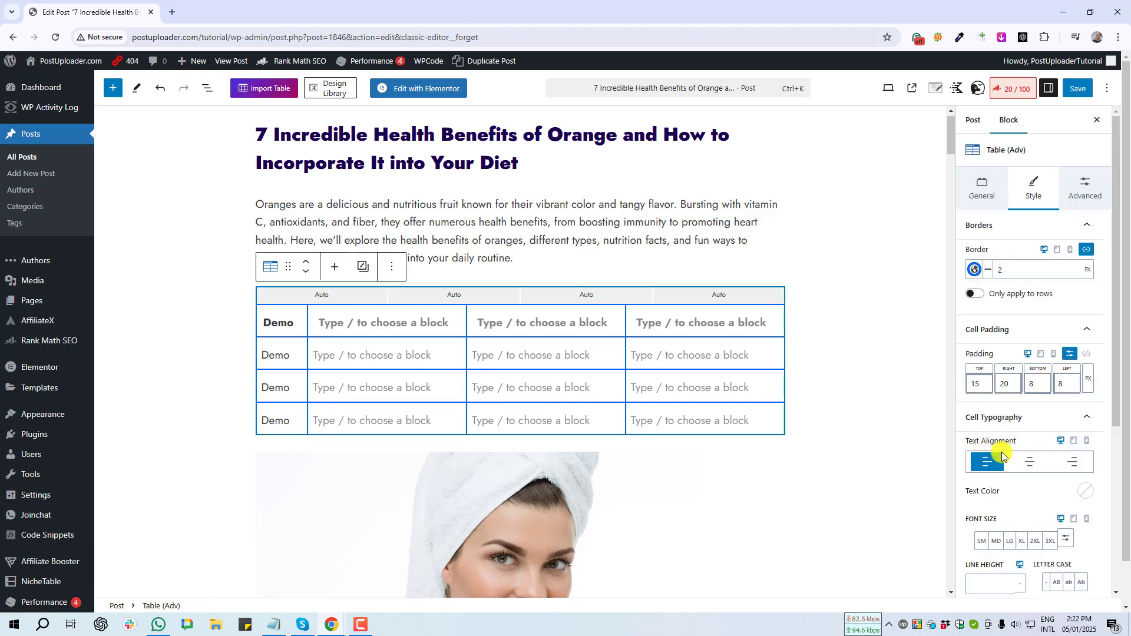
{"action": "left_click", "coordinate": [1031, 464]}
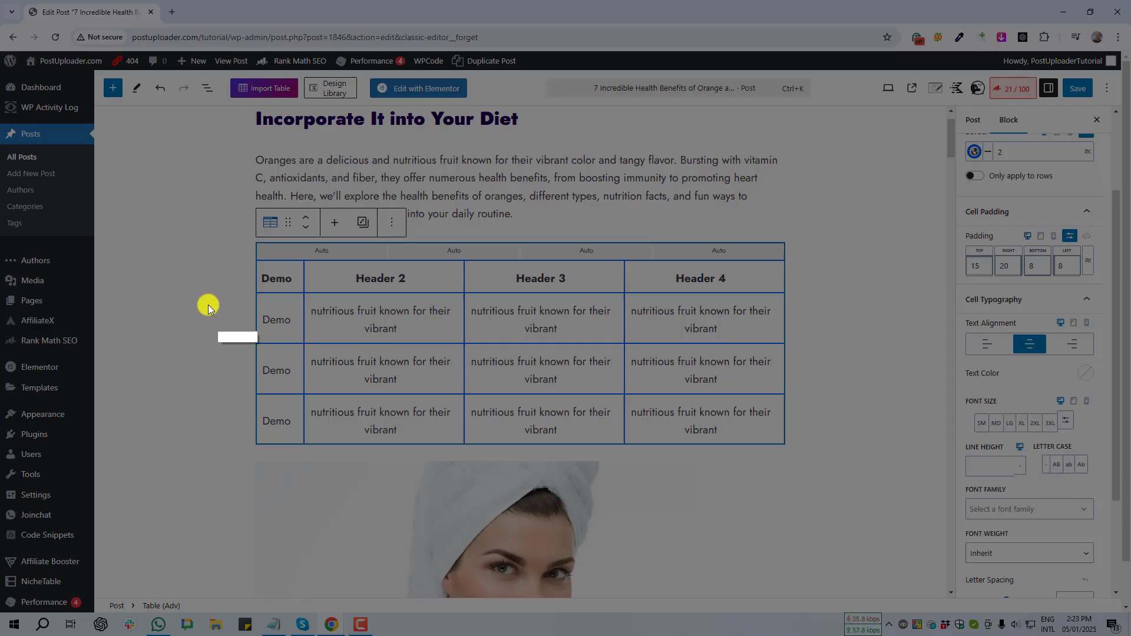
{"action": "left_click_drag", "start_coordinate": [236, 268], "coordinate": [783, 447]}
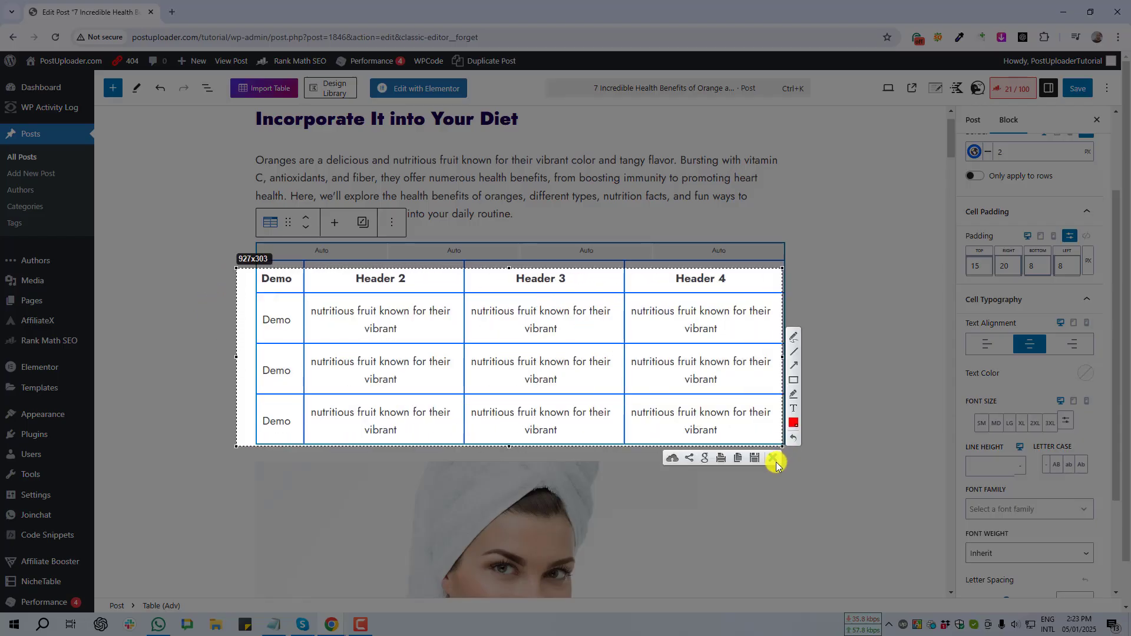
{"action": "left_click", "coordinate": [778, 460]}
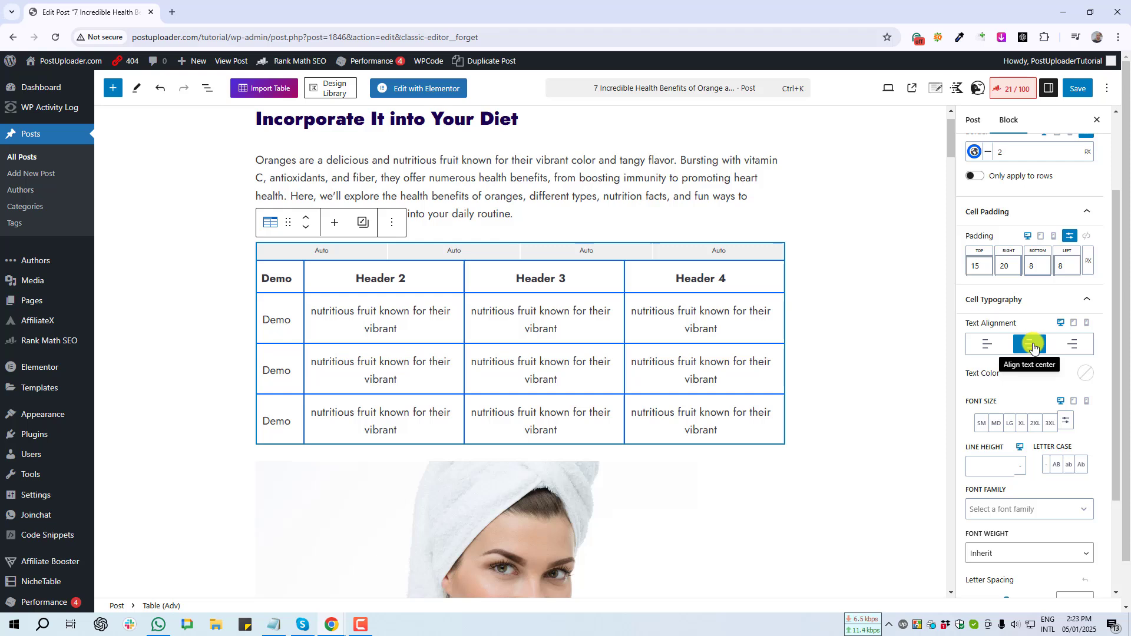
{"action": "left_click", "coordinate": [987, 346]}
{"action": "key", "text": "Print"}
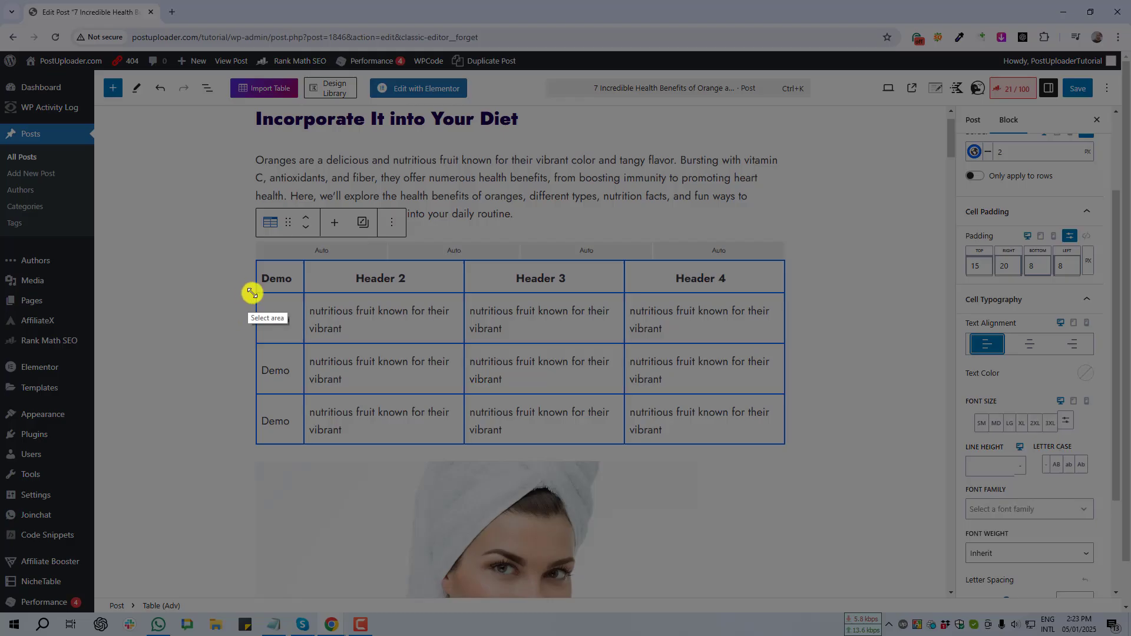
{"action": "left_click_drag", "start_coordinate": [252, 292], "coordinate": [373, 447]}
{"action": "left_click", "coordinate": [366, 457]}
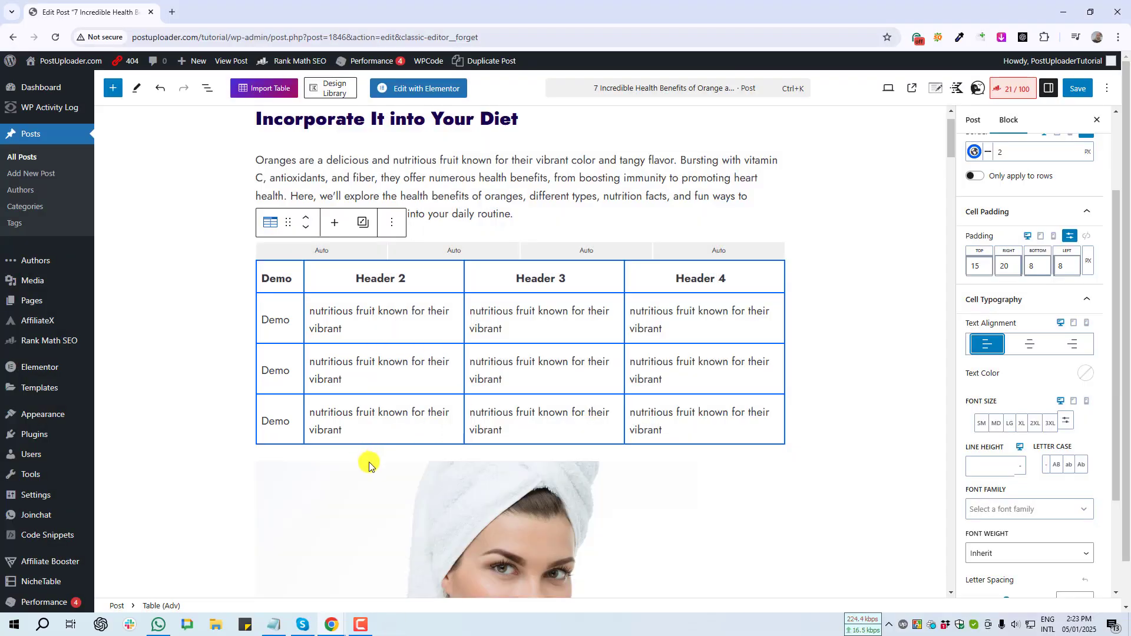
{"action": "left_click", "coordinate": [1089, 349]}
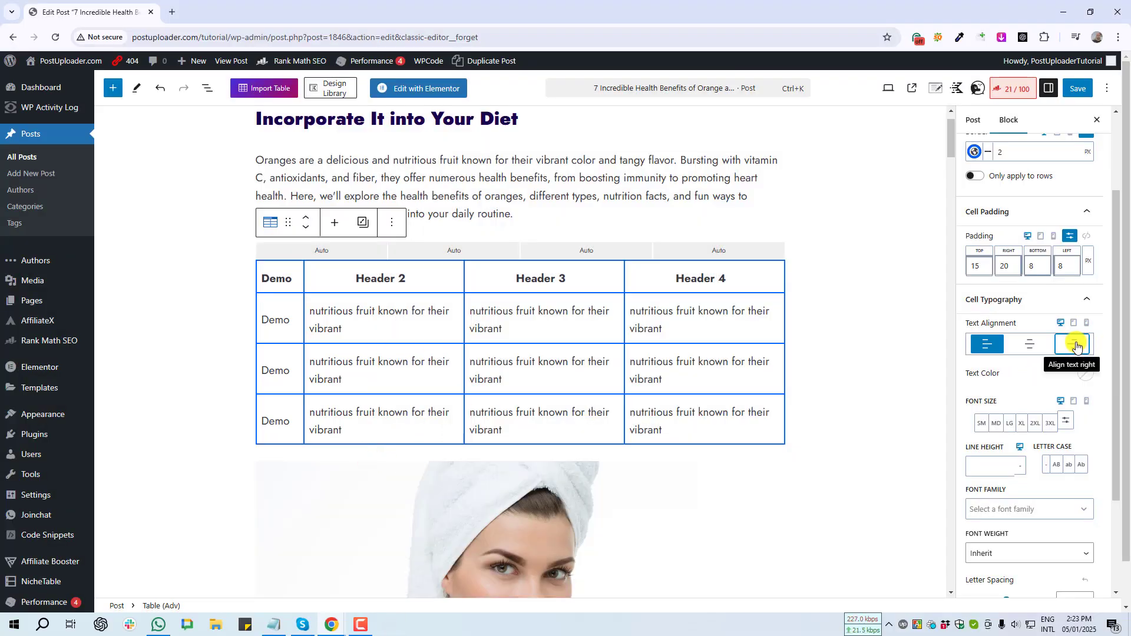
{"action": "key", "text": "Print"}
{"action": "left_click_drag", "start_coordinate": [384, 304], "coordinate": [466, 439]}
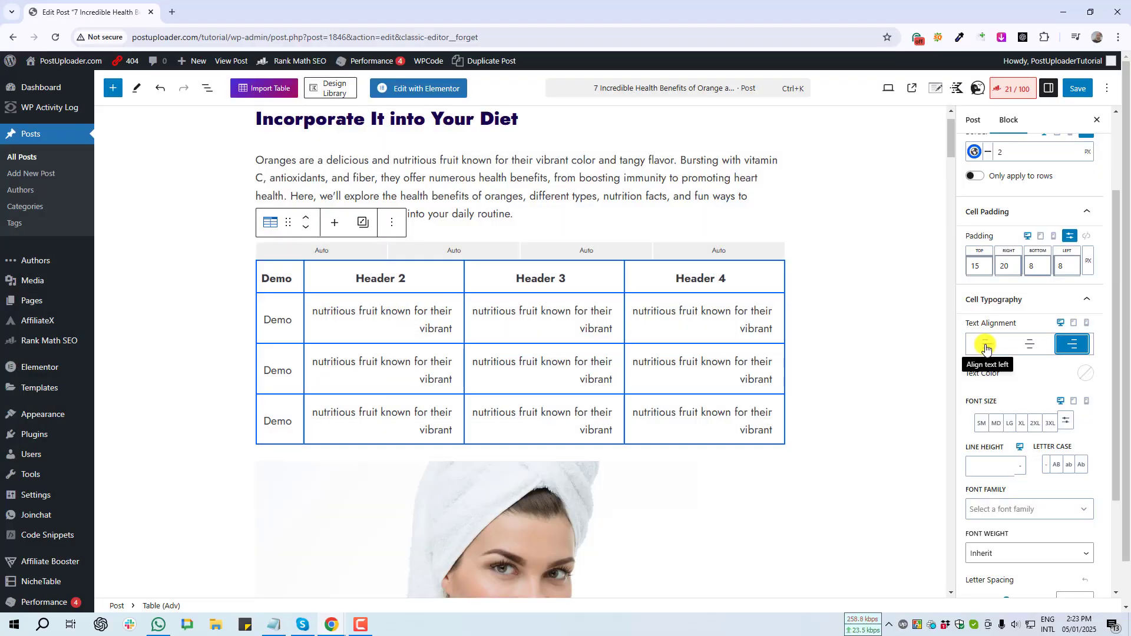
{"action": "left_click", "coordinate": [986, 347]}
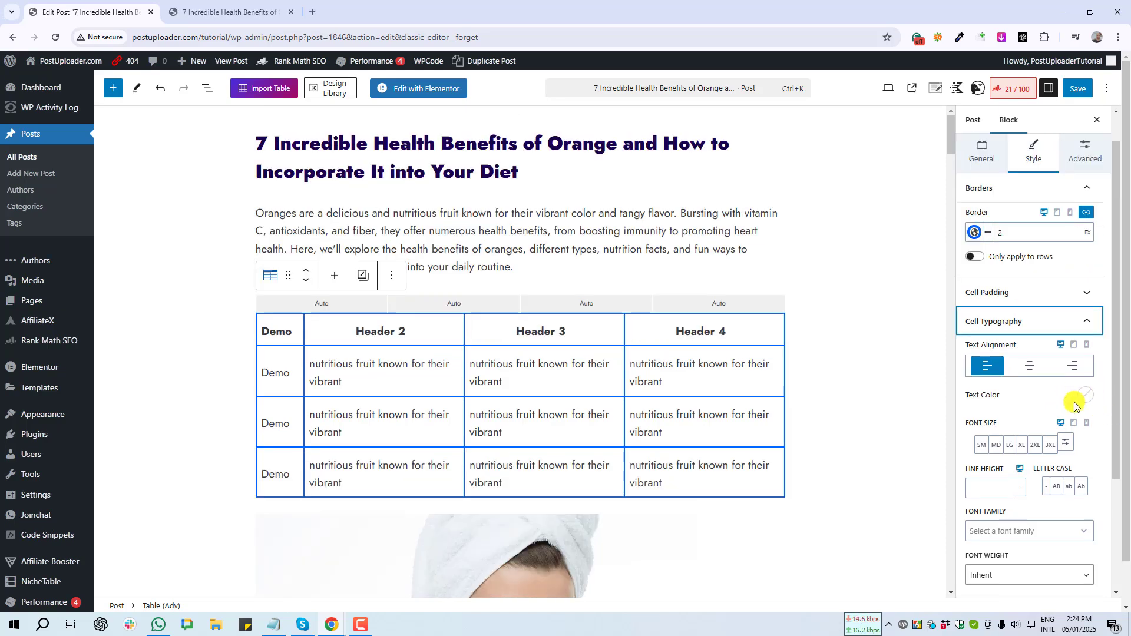
- Set the Cell Typography text colour to the blue Accent swatch
{"action": "key", "text": "Print"}
{"action": "left_click_drag", "start_coordinate": [1072, 381], "coordinate": [1104, 415]}
{"action": "left_click", "coordinate": [1096, 427]}
{"action": "left_click", "coordinate": [1086, 395]}
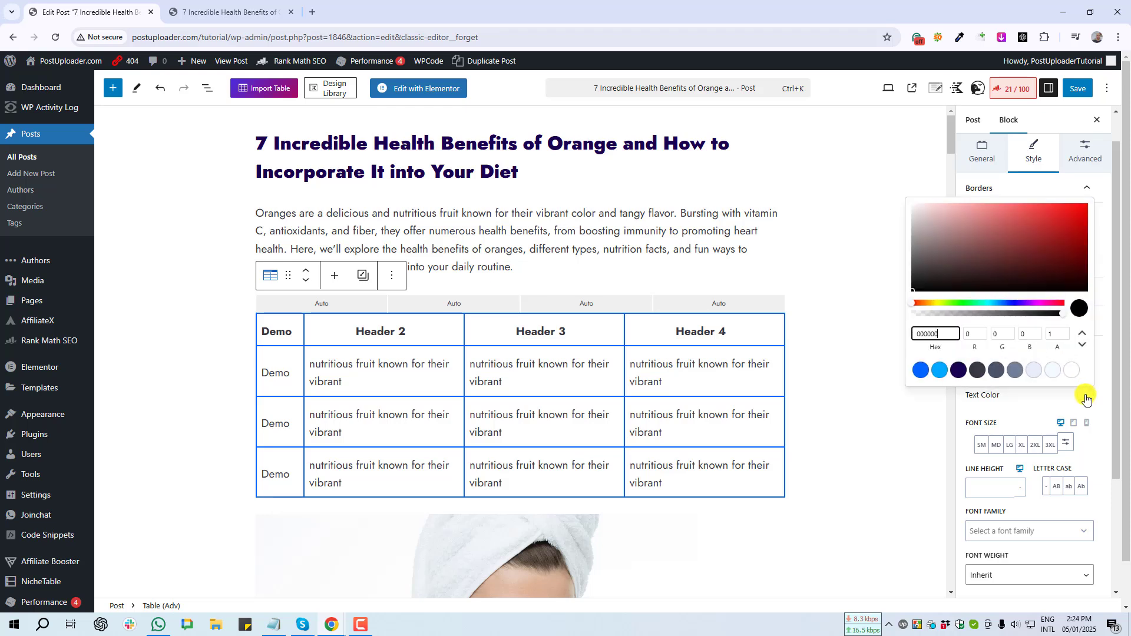
{"action": "left_click", "coordinate": [921, 372]}
- Save the post, view it live in a new tab, then return to the editor
{"action": "left_click", "coordinate": [1084, 90]}
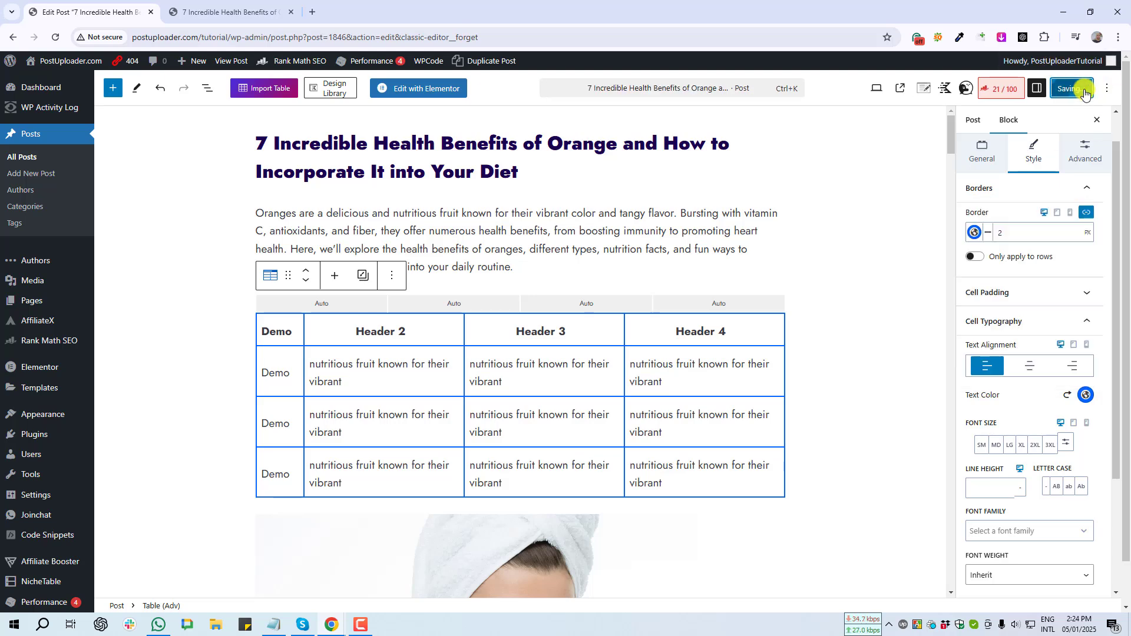
{"action": "middle_click", "coordinate": [112, 586]}
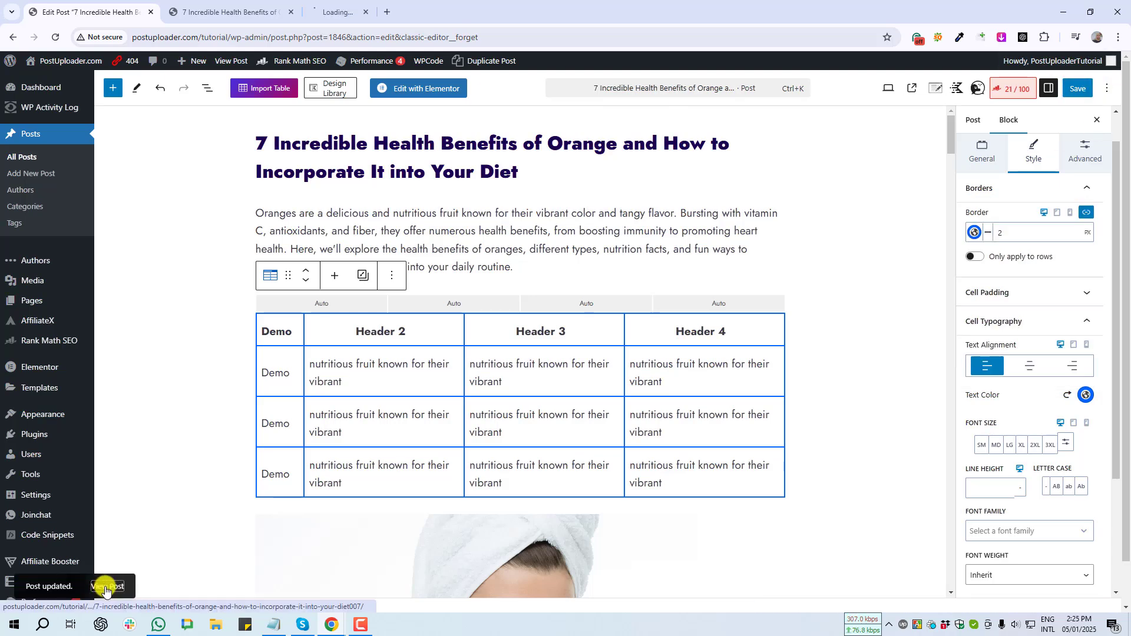
{"action": "left_click", "coordinate": [350, 7]}
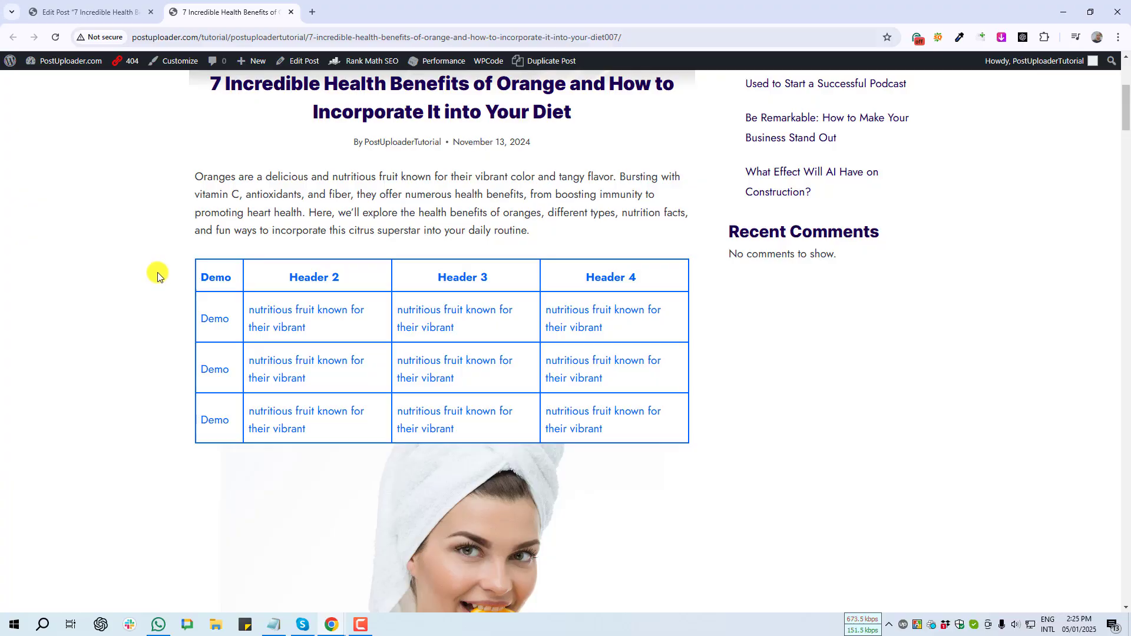
{"action": "key", "text": "Print"}
{"action": "left_click_drag", "start_coordinate": [199, 252], "coordinate": [571, 458]}
{"action": "left_click", "coordinate": [558, 469]}
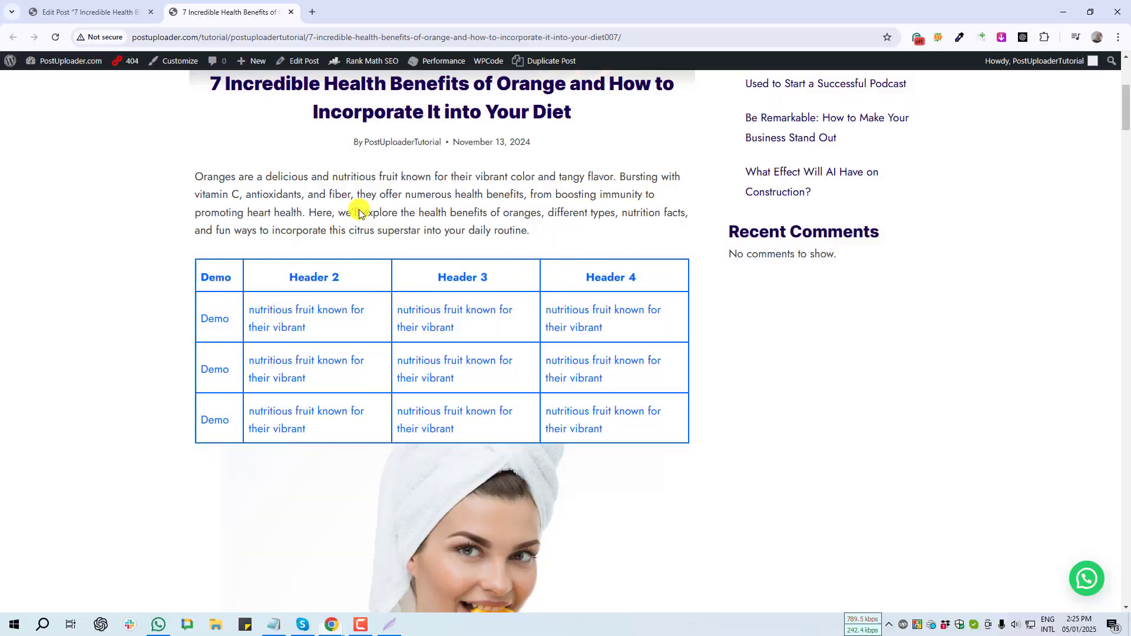
{"action": "key", "text": "ctrl+shift+Tab"}
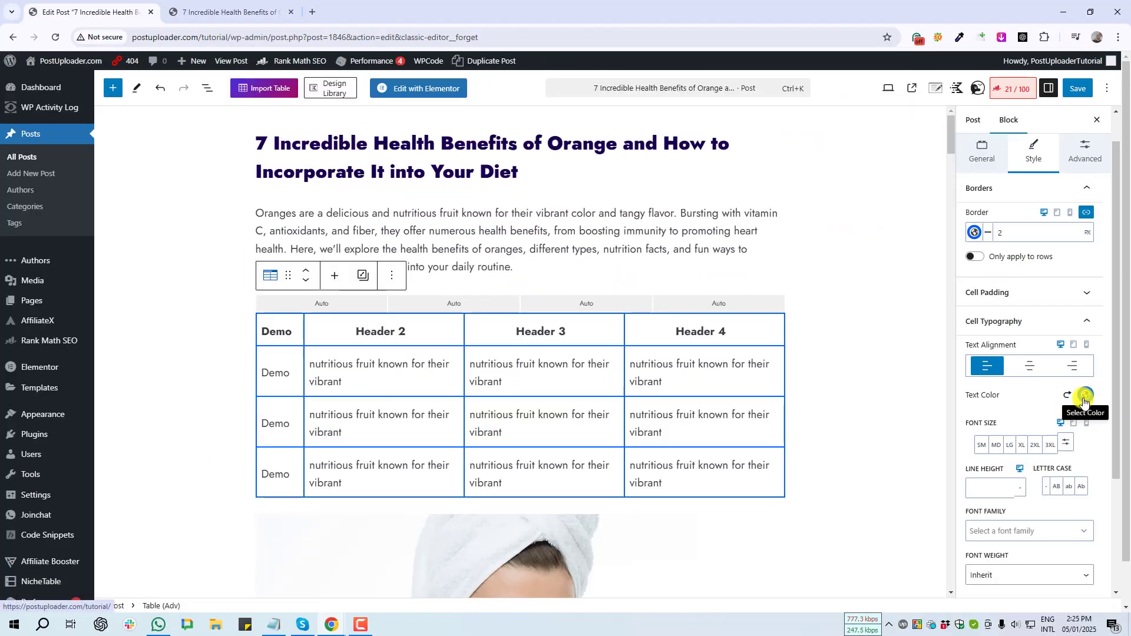
- Change the table cell text colour to orange (D1760F)
{"action": "left_click", "coordinate": [1085, 397]}
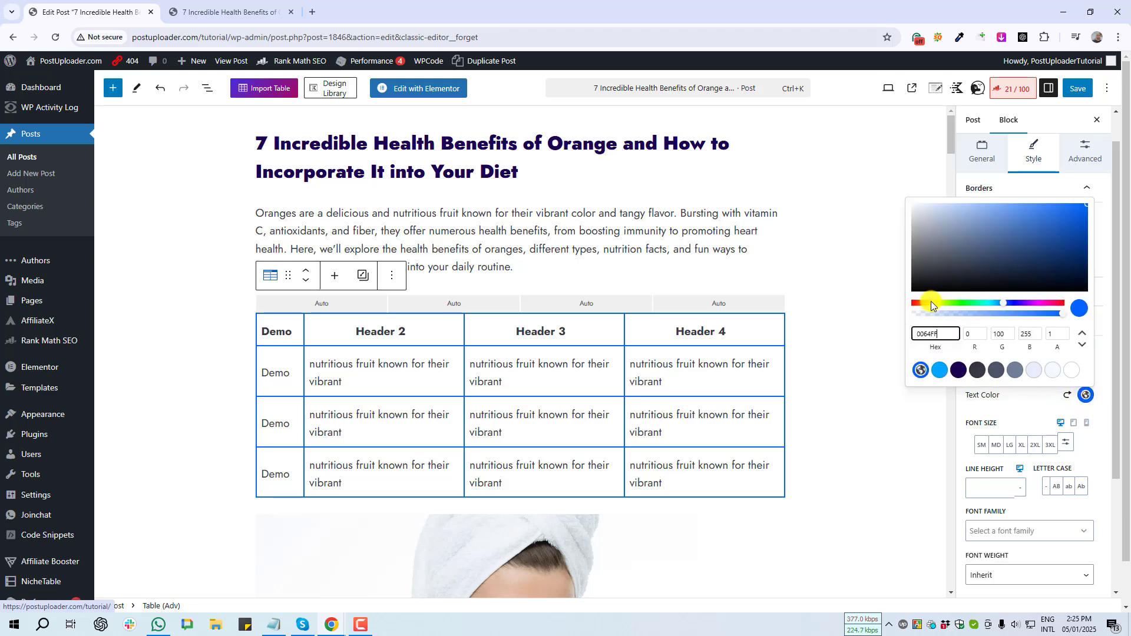
{"action": "left_click_drag", "start_coordinate": [931, 301], "coordinate": [926, 303]}
{"action": "left_click", "coordinate": [1076, 219]}
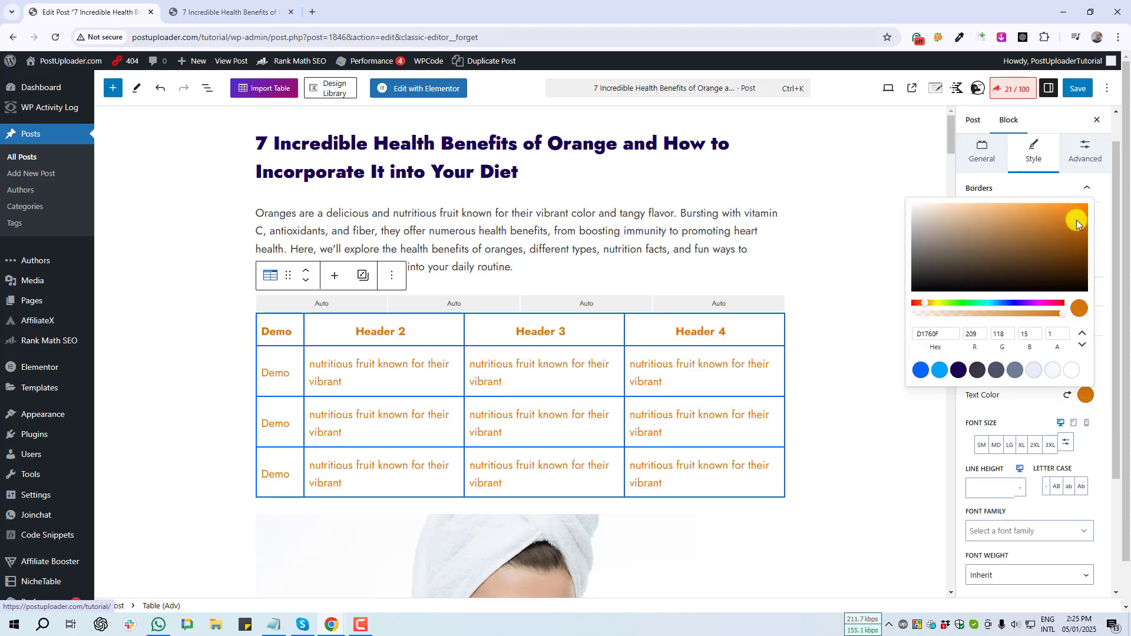
{"action": "key", "text": "Print"}
{"action": "left_click_drag", "start_coordinate": [313, 340], "coordinate": [767, 481]}
{"action": "left_click", "coordinate": [762, 493]}
{"action": "left_click", "coordinate": [872, 475]}
- Switch Cell Typography font size from the SM–3XL presets to a custom PX input
{"action": "scroll", "coordinate": [996, 367], "scroll_direction": "down", "scroll_amount": 3}
{"action": "key", "text": "Print"}
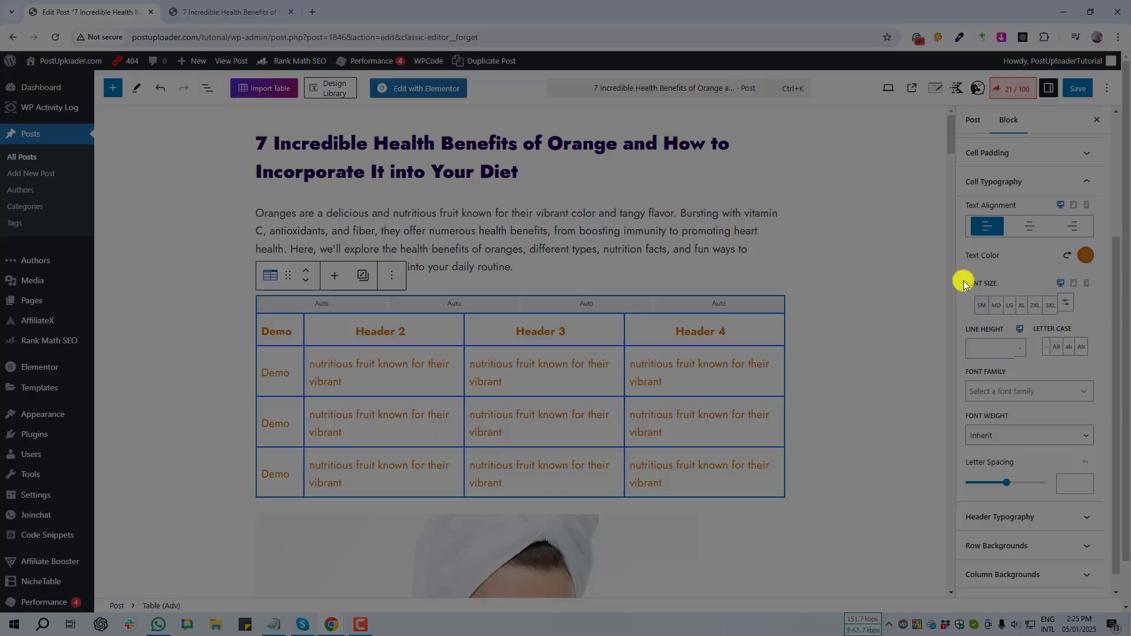
{"action": "left_click_drag", "start_coordinate": [960, 271], "coordinate": [1025, 300]}
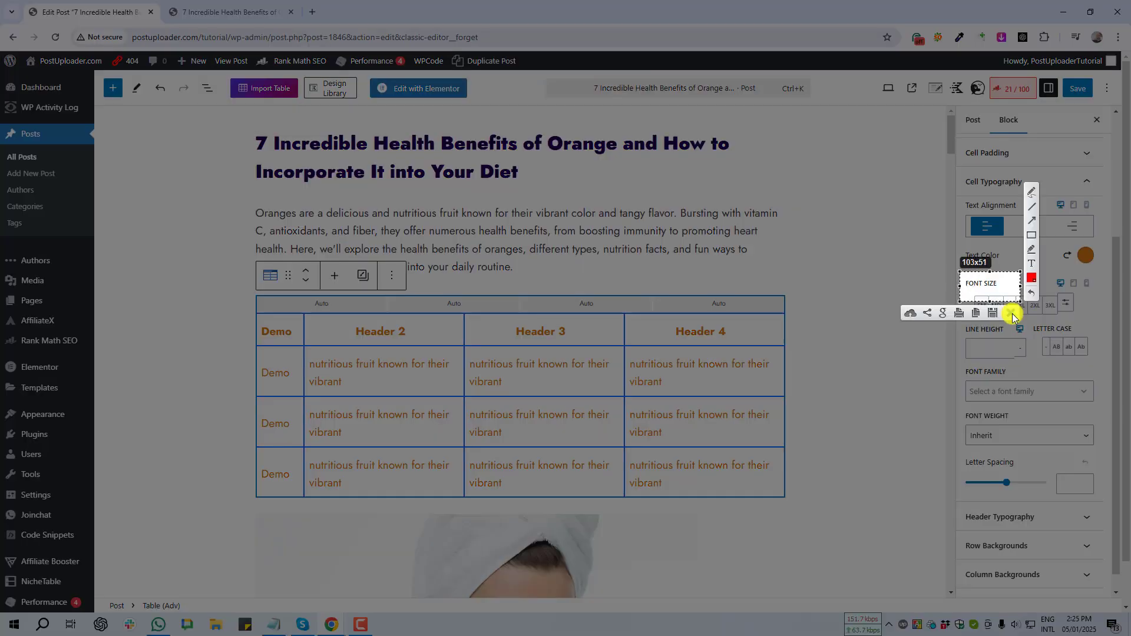
{"action": "left_click", "coordinate": [1007, 307]}
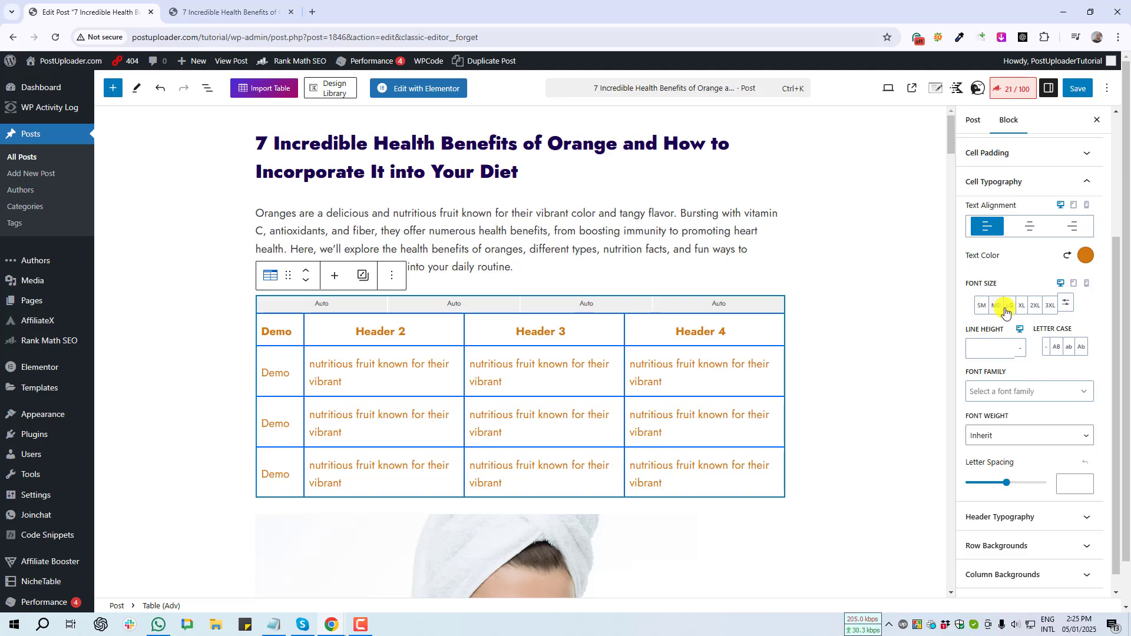
{"action": "key", "text": "Print"}
{"action": "left_click_drag", "start_coordinate": [1059, 290], "coordinate": [1080, 315]}
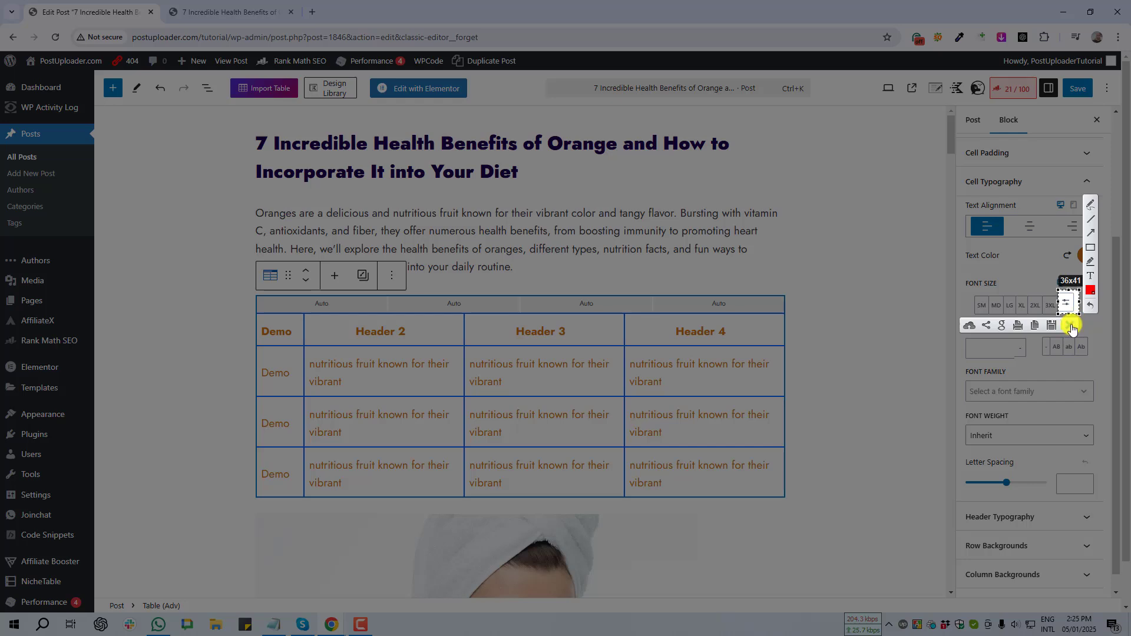
{"action": "left_click", "coordinate": [1071, 325]}
- Enter a custom cell font size of 25 px
{"action": "left_click", "coordinate": [1066, 303]}
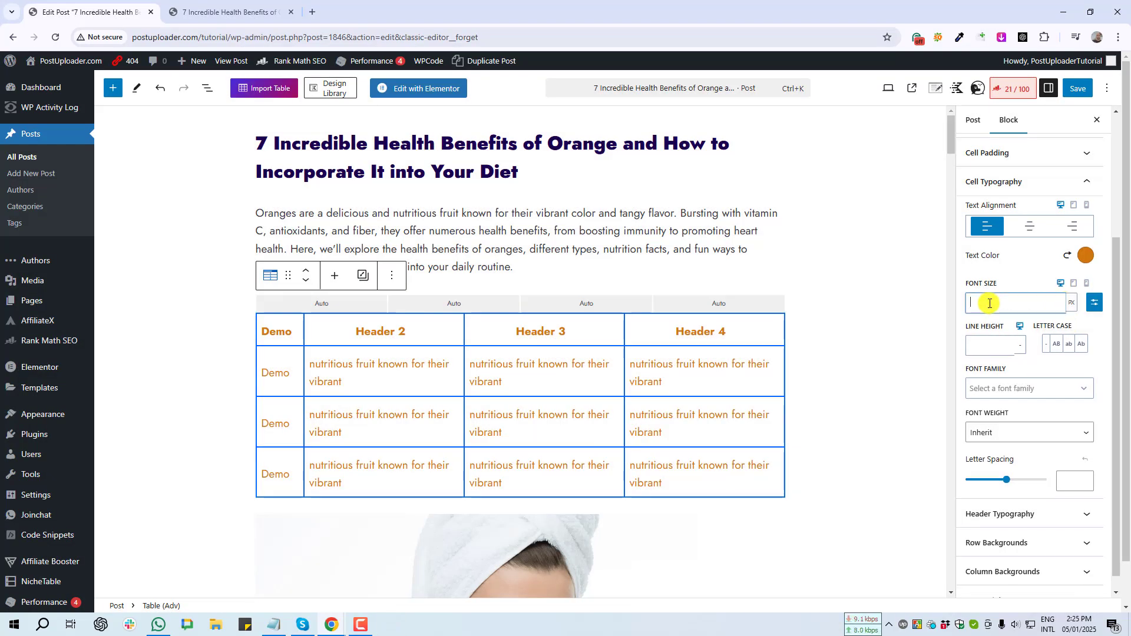
{"action": "type", "text": "20"}
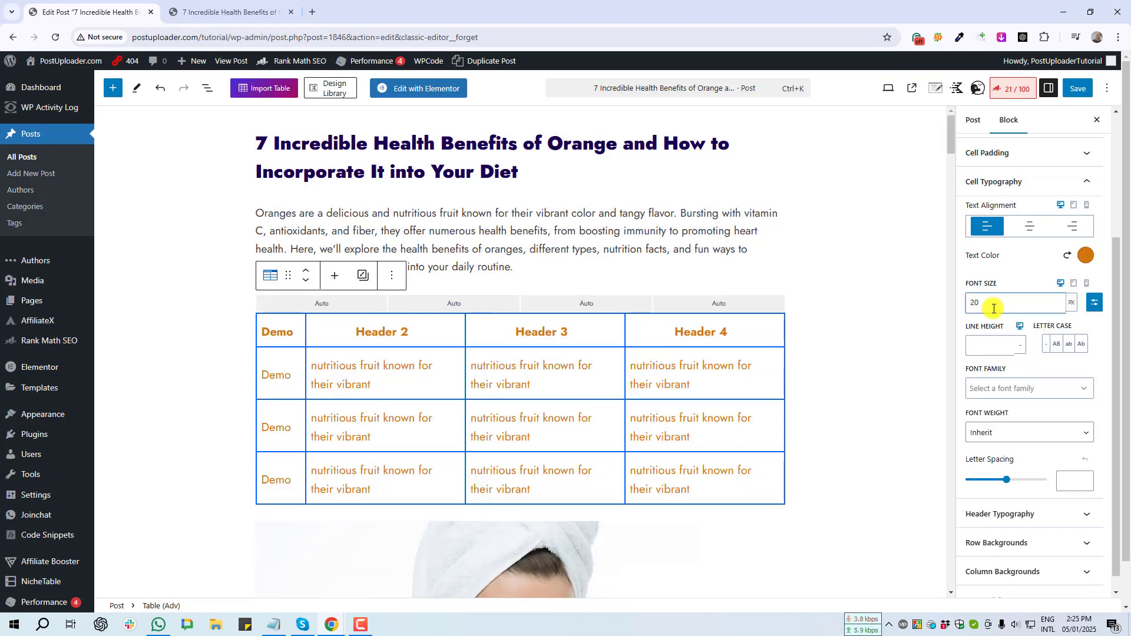
{"action": "key", "text": "Left"}
{"action": "key", "text": "BackSpace"}
{"action": "type", "text": "3"}
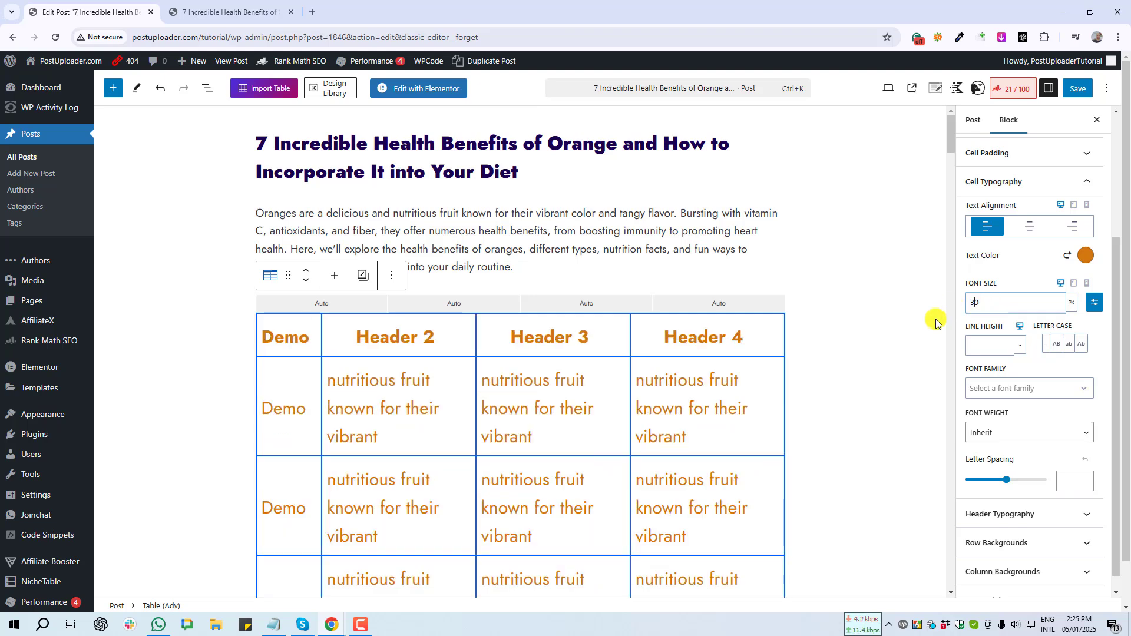
{"action": "key", "text": "BackSpace"}
{"action": "key", "text": "Delete"}
{"action": "type", "text": "28"}
{"action": "scroll", "coordinate": [645, 471], "scroll_direction": "down", "scroll_amount": 5}
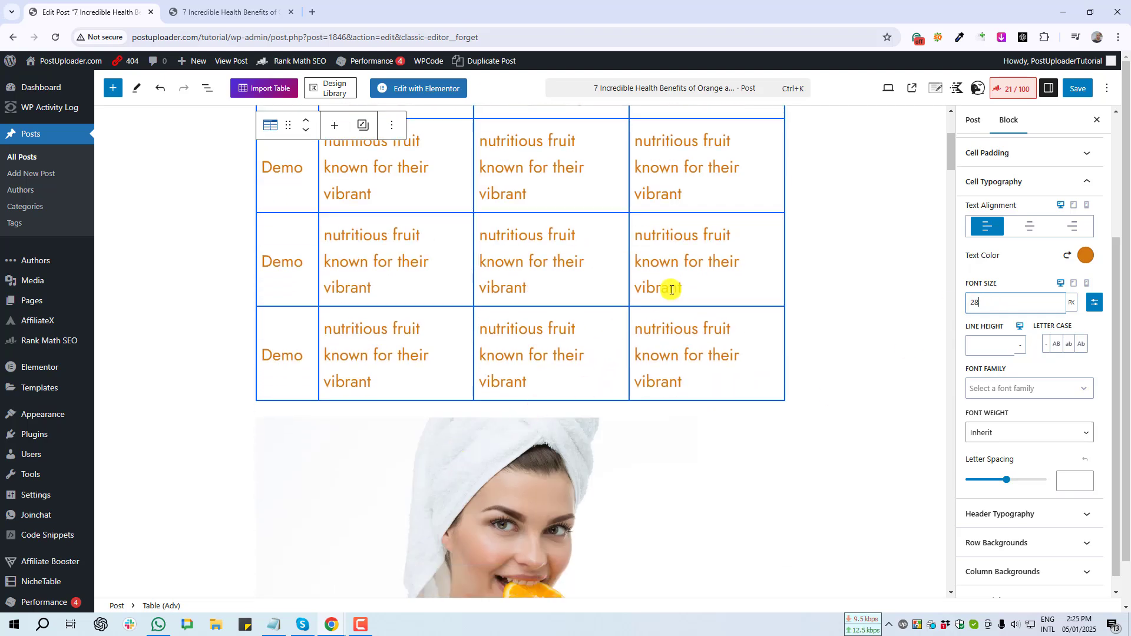
- Set the cell text line height to 1.2
{"action": "left_click", "coordinate": [996, 346]}
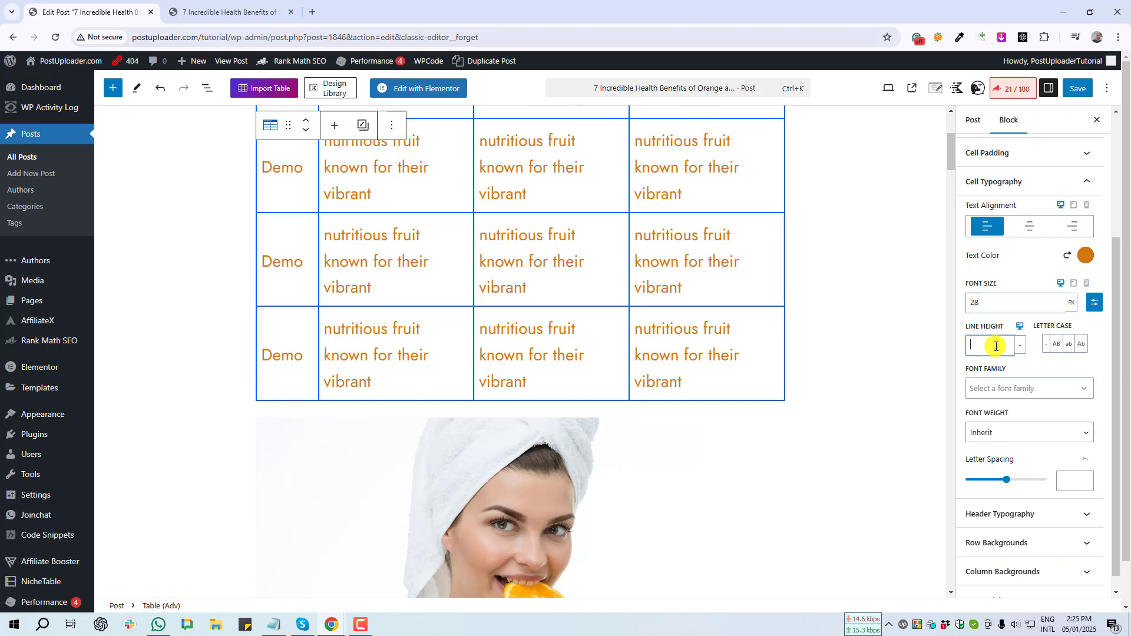
{"action": "type", "text": "5"}
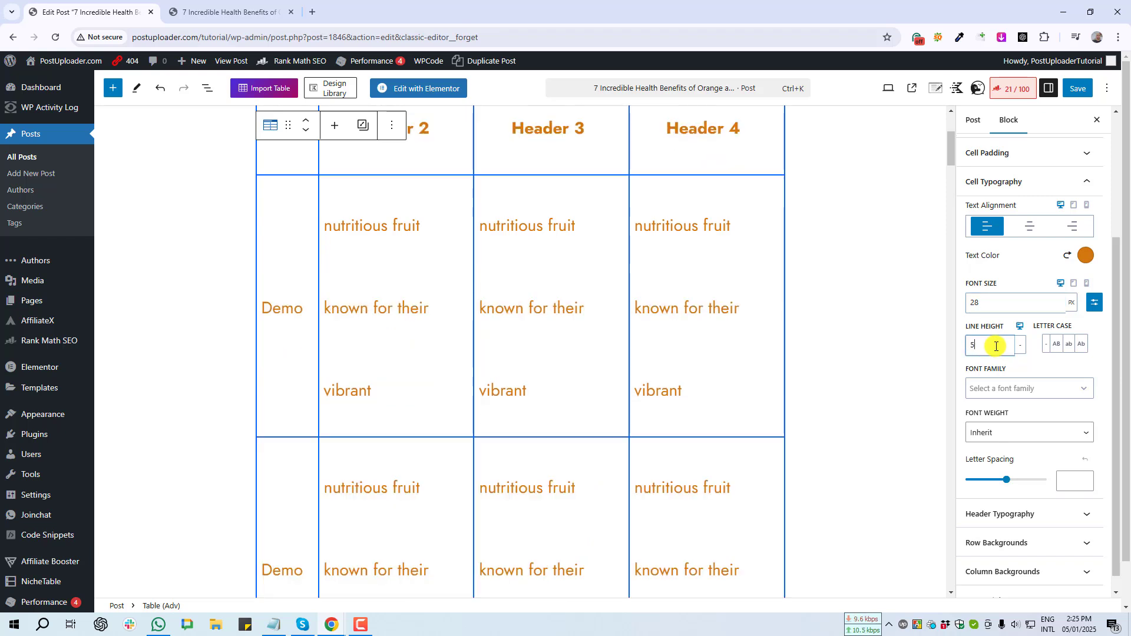
{"action": "key", "text": "Down"}
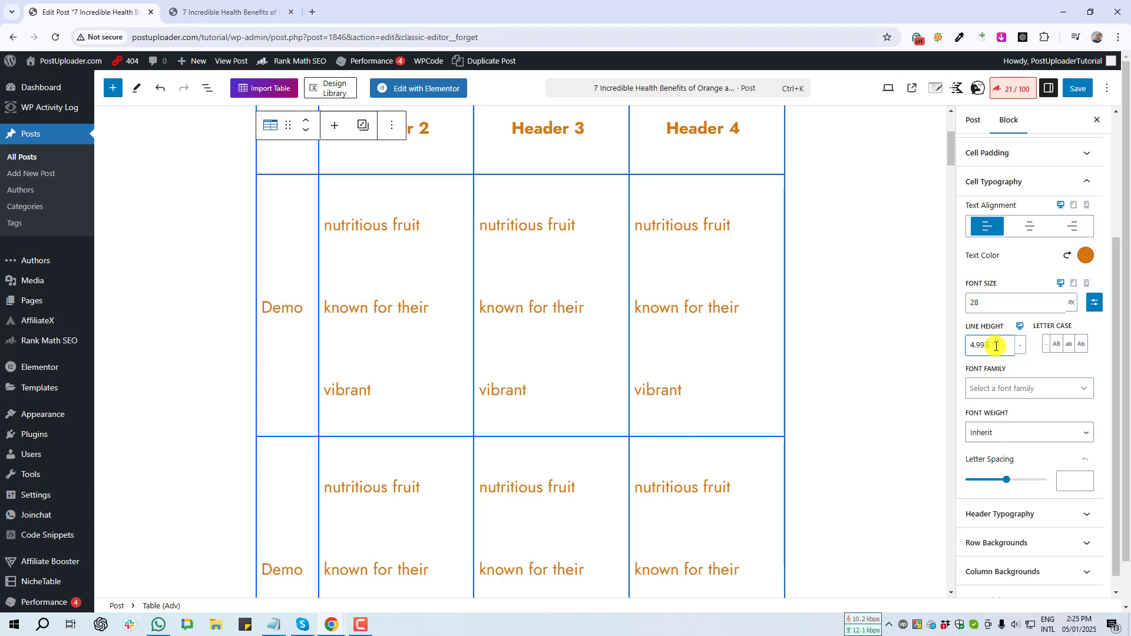
{"action": "left_click_drag", "start_coordinate": [996, 346], "coordinate": [961, 348]}
{"action": "type", "text": "2"}
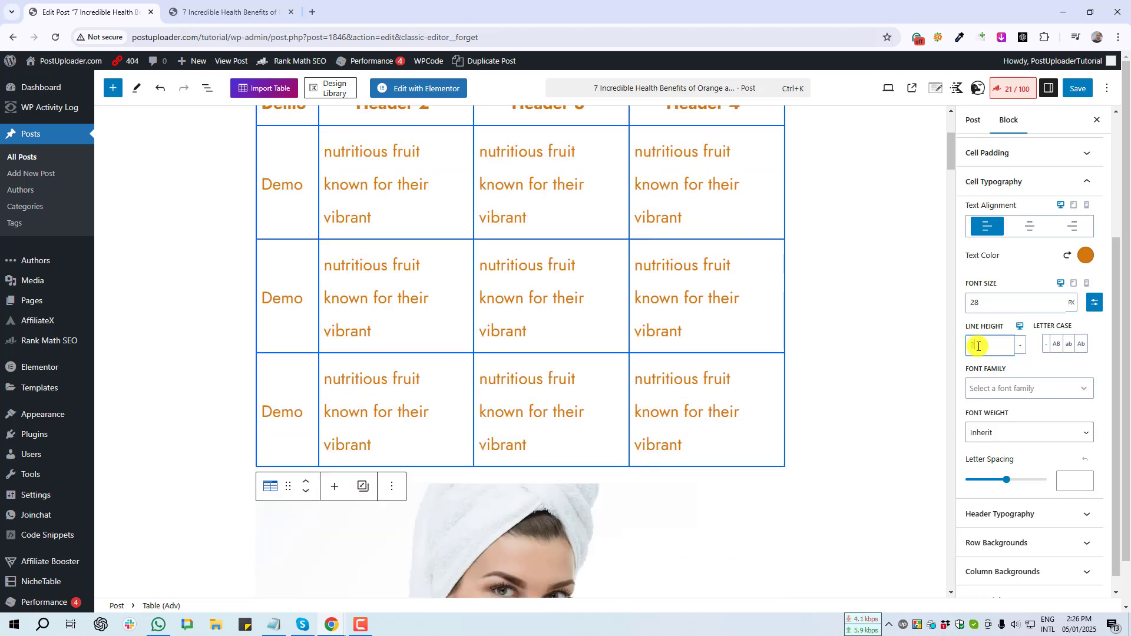
{"action": "key", "text": "BackSpace"}
{"action": "type", "text": "1.2"}
{"action": "scroll", "coordinate": [696, 376], "scroll_direction": "up", "scroll_amount": 4}
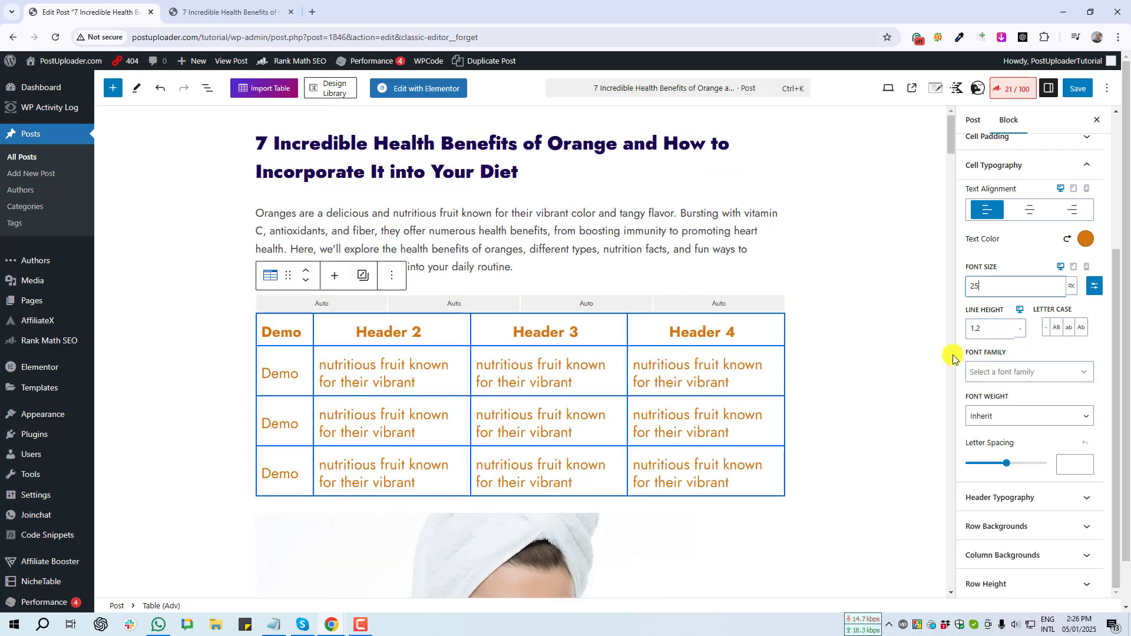
{"action": "left_click", "coordinate": [1082, 376]}
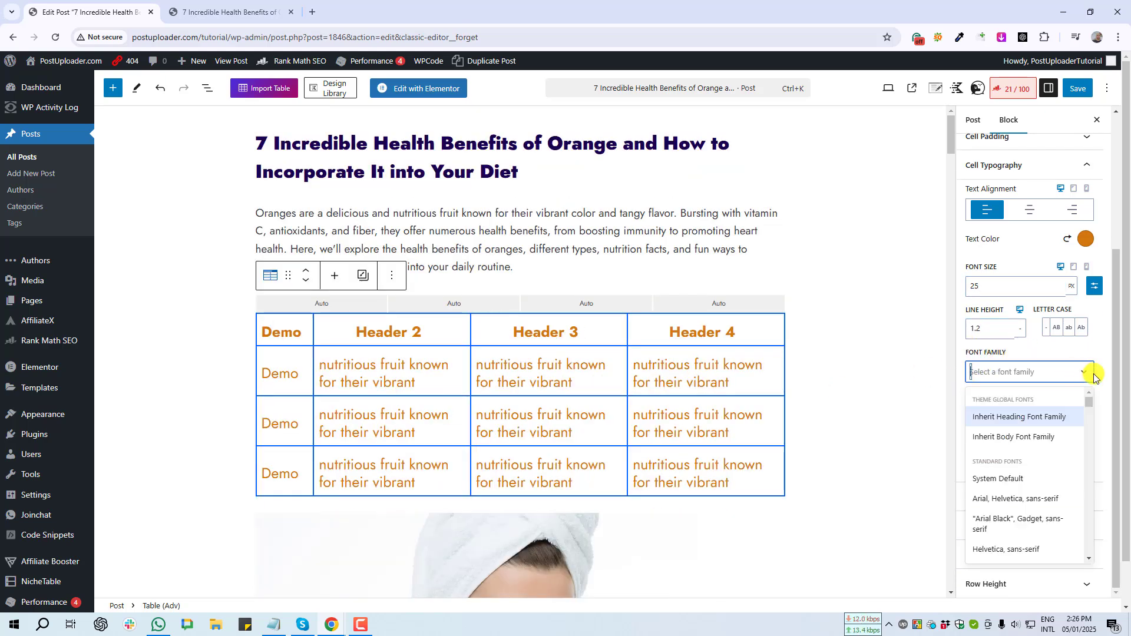
{"action": "scroll", "coordinate": [1026, 495], "scroll_direction": "down", "scroll_amount": 3}
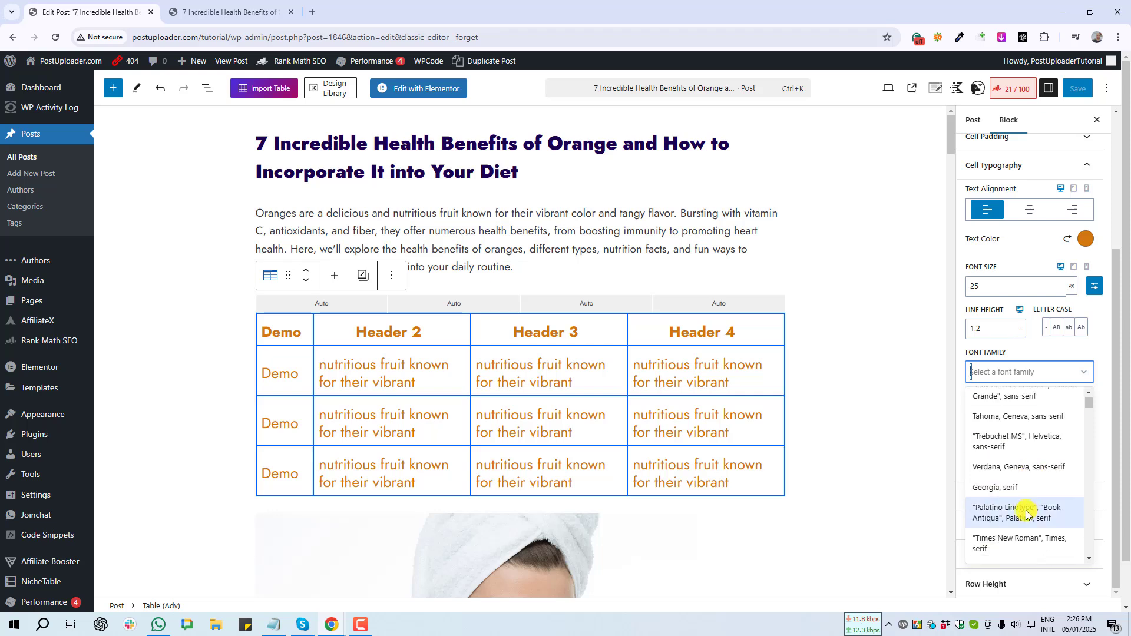
{"action": "left_click", "coordinate": [970, 353]}
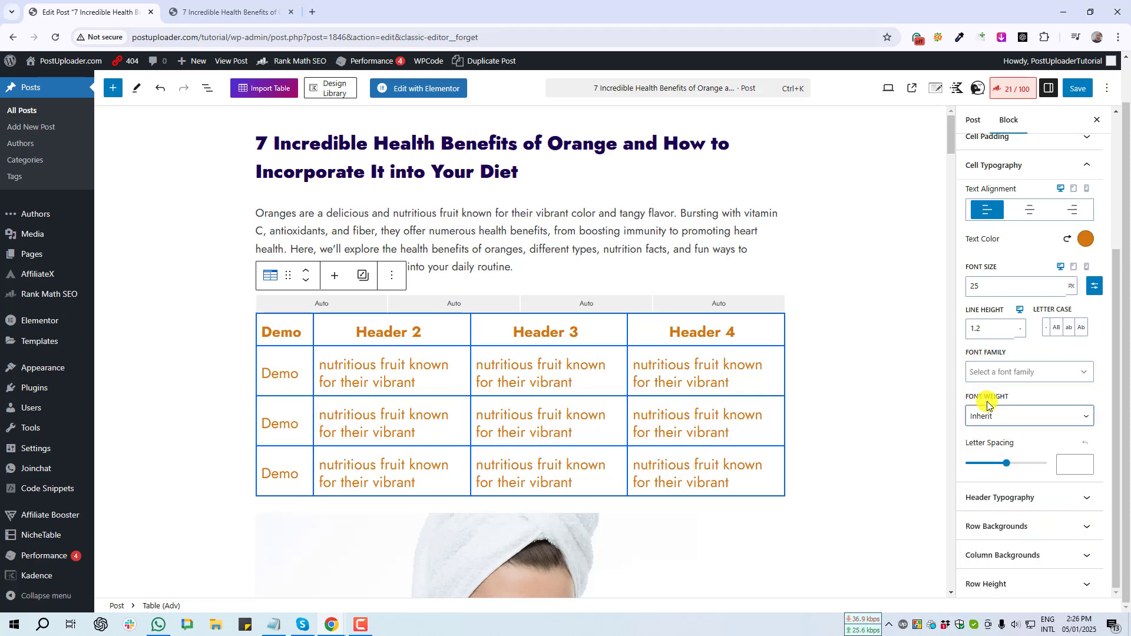
{"action": "left_click", "coordinate": [1004, 417]}
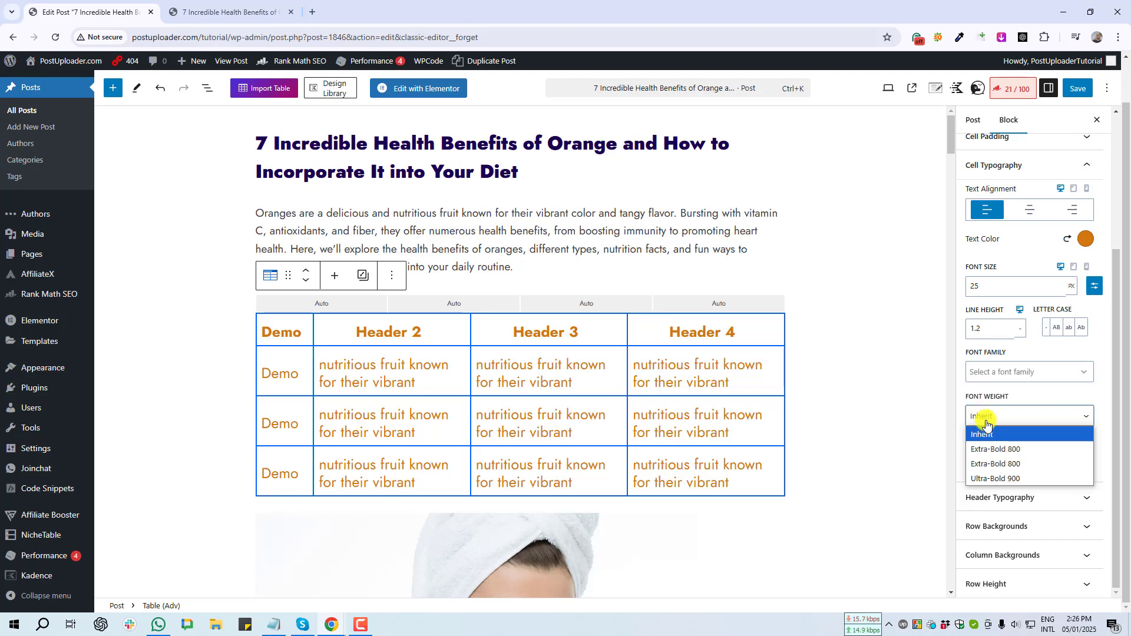
{"action": "left_click", "coordinate": [1011, 450]}
{"action": "left_click", "coordinate": [1014, 423]}
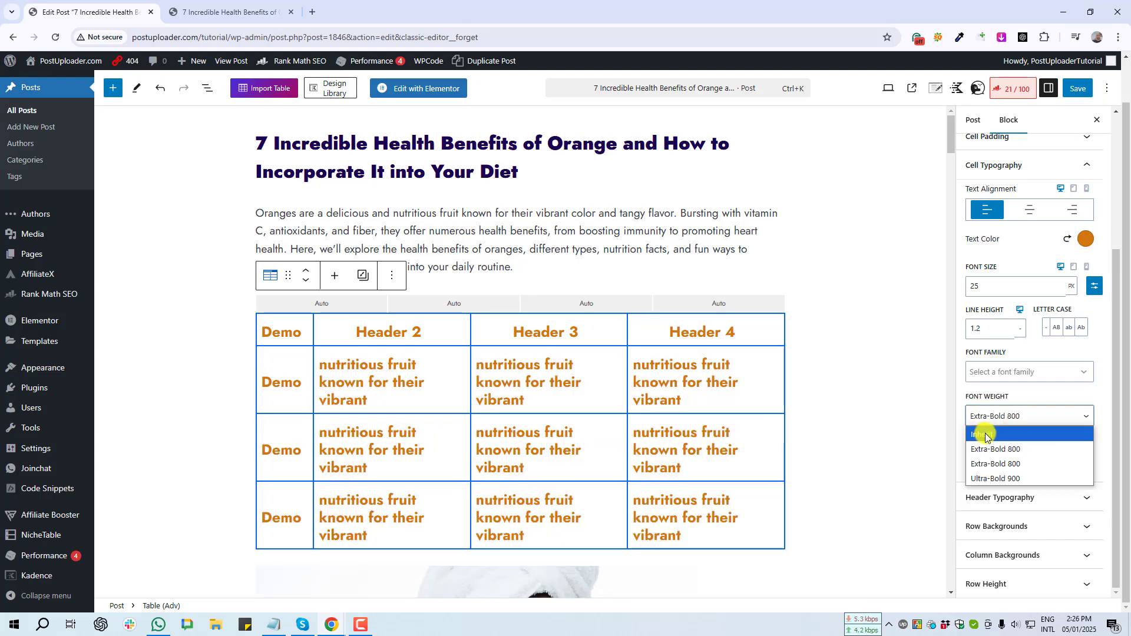
{"action": "left_click", "coordinate": [985, 431]}
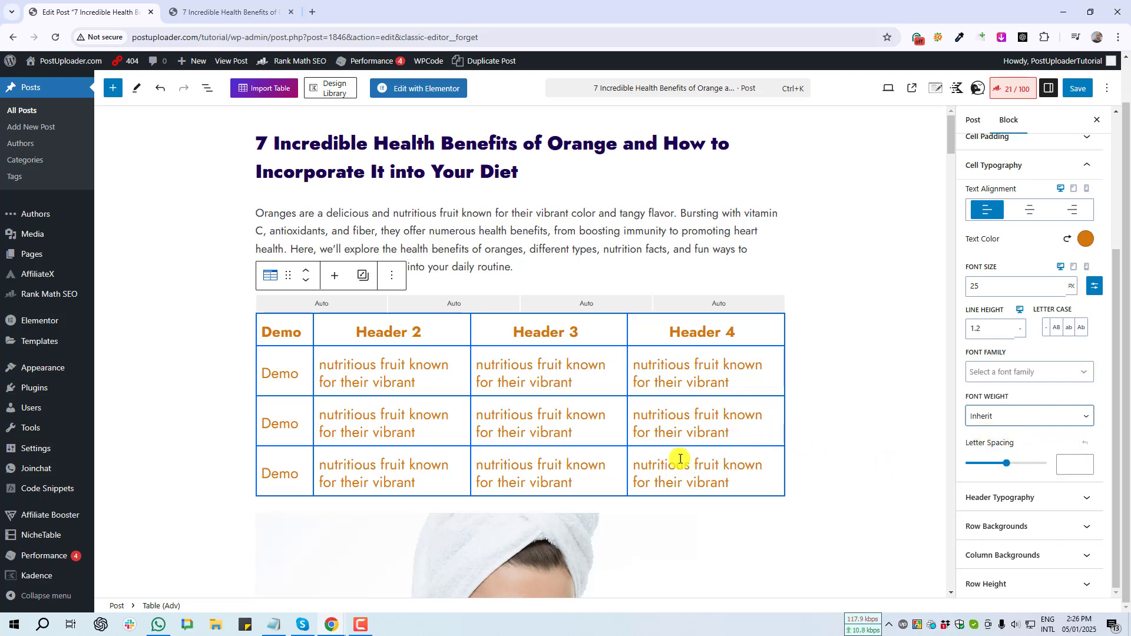
{"action": "key", "text": "Print"}
{"action": "left_click_drag", "start_coordinate": [491, 355], "coordinate": [535, 373]}
{"action": "left_click", "coordinate": [525, 386]}
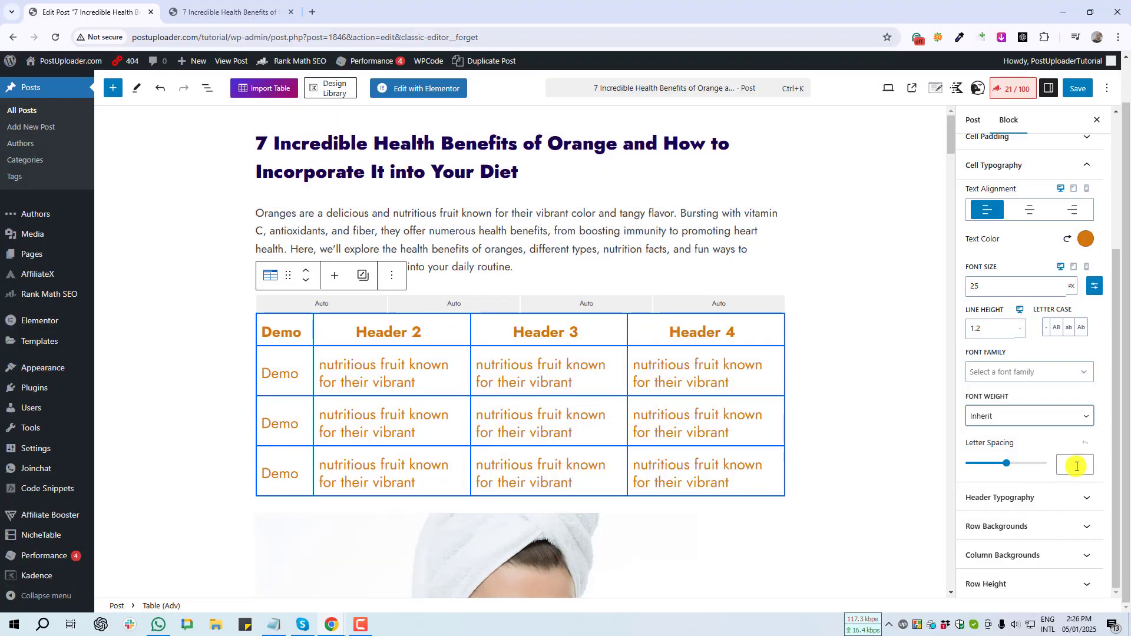
{"action": "scroll", "coordinate": [985, 351], "scroll_direction": "up", "scroll_amount": 2}
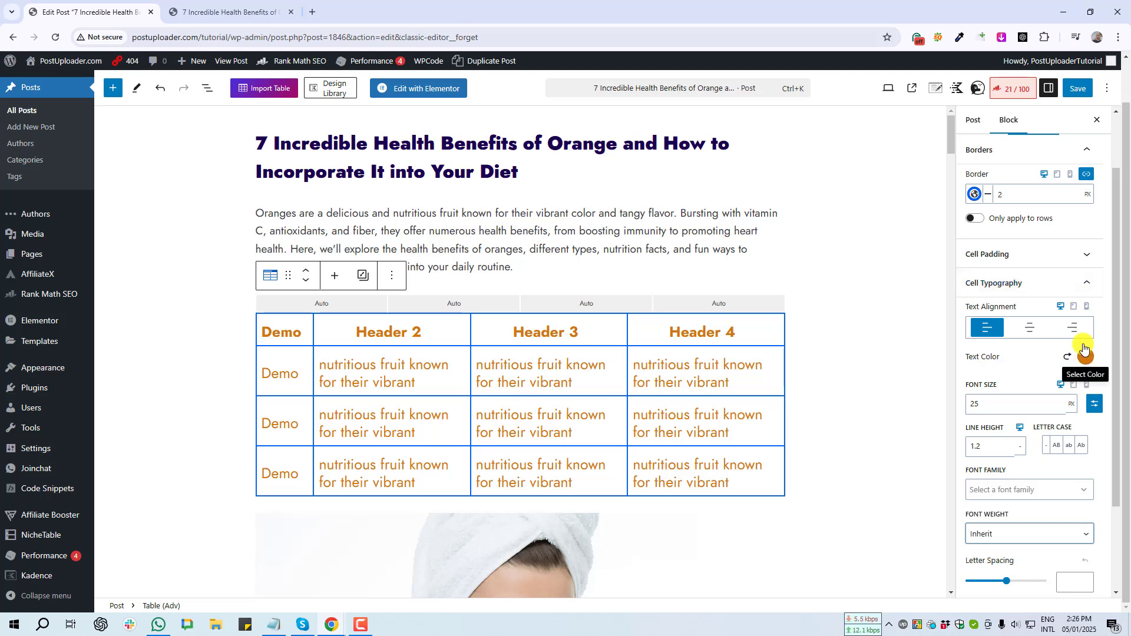
- Collapse Cell Typography and expand Header Typography, reviewing its defaults with Inherit weight
{"action": "left_click", "coordinate": [1083, 286]}
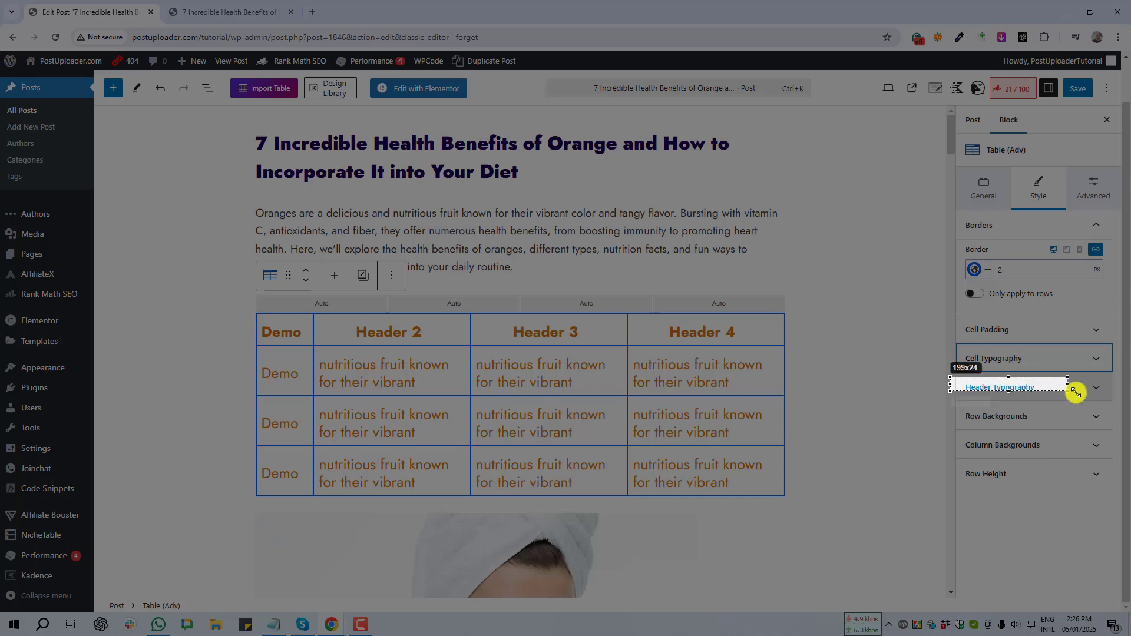
{"action": "left_click", "coordinate": [1095, 388]}
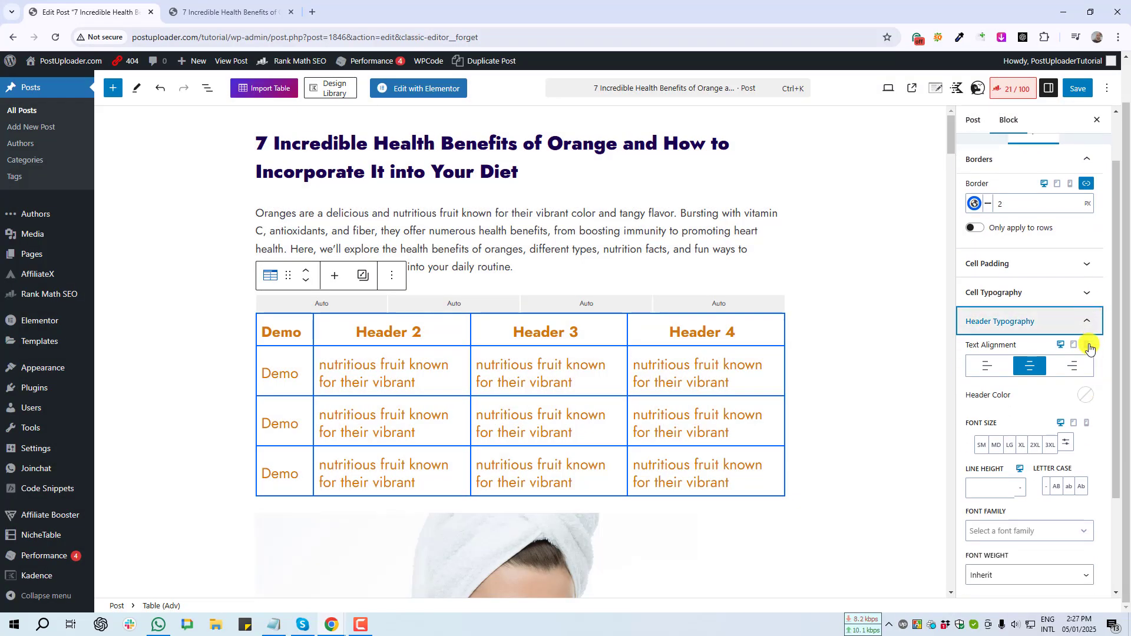
{"action": "scroll", "coordinate": [1024, 430], "scroll_direction": "down", "scroll_amount": 2}
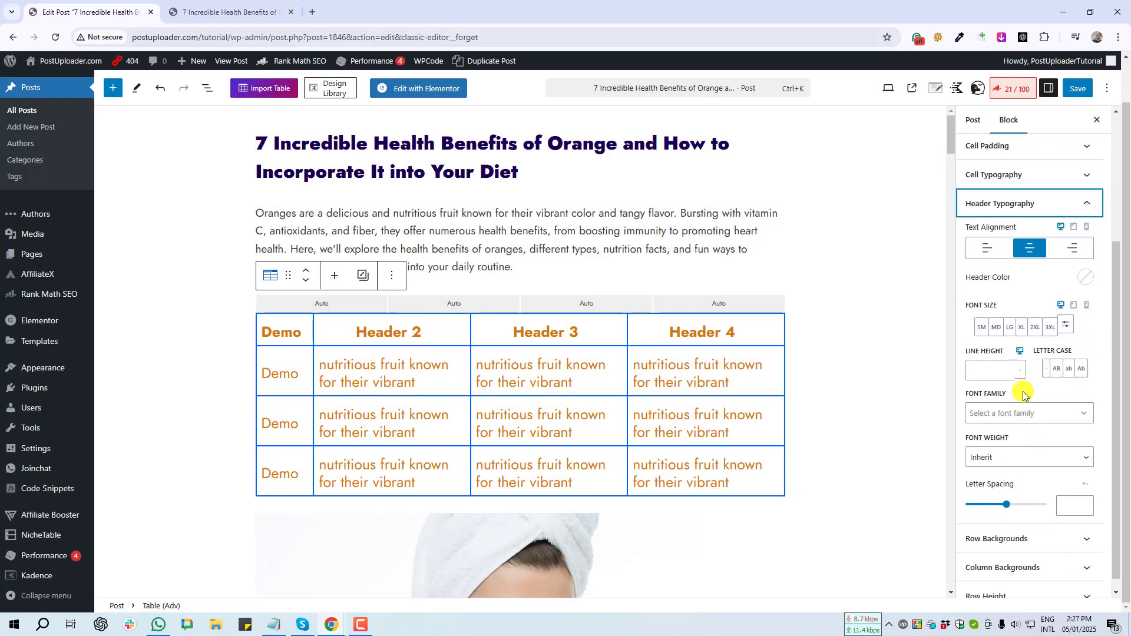
{"action": "scroll", "coordinate": [1025, 428], "scroll_direction": "up", "scroll_amount": 3}
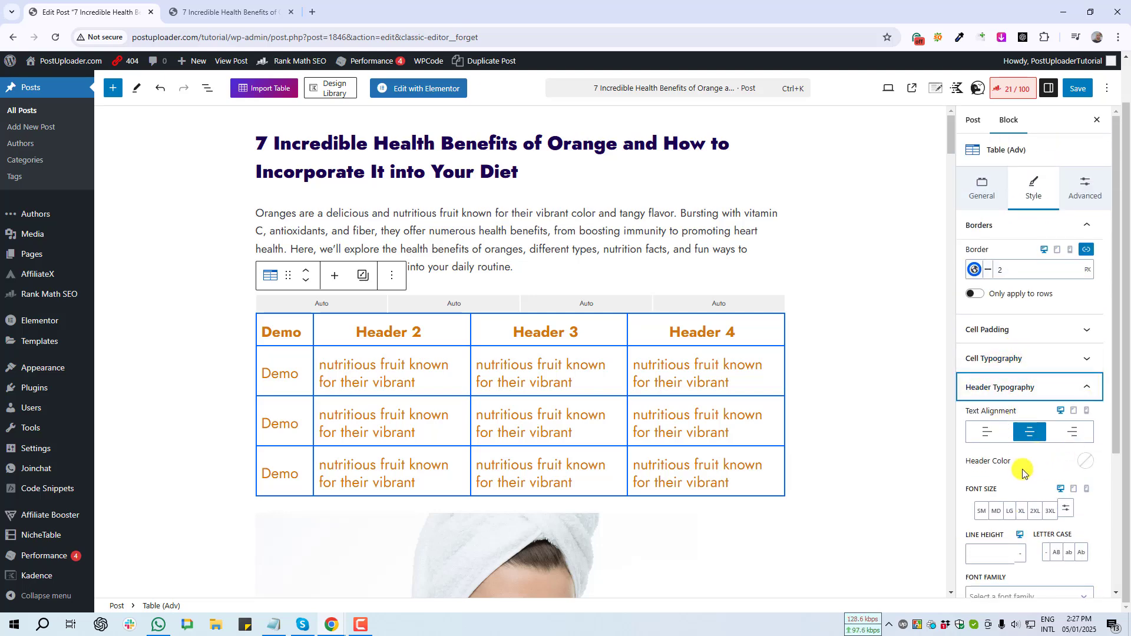
{"action": "scroll", "coordinate": [1016, 476], "scroll_direction": "down", "scroll_amount": 2}
{"action": "scroll", "coordinate": [1017, 476], "scroll_direction": "down", "scroll_amount": 2}
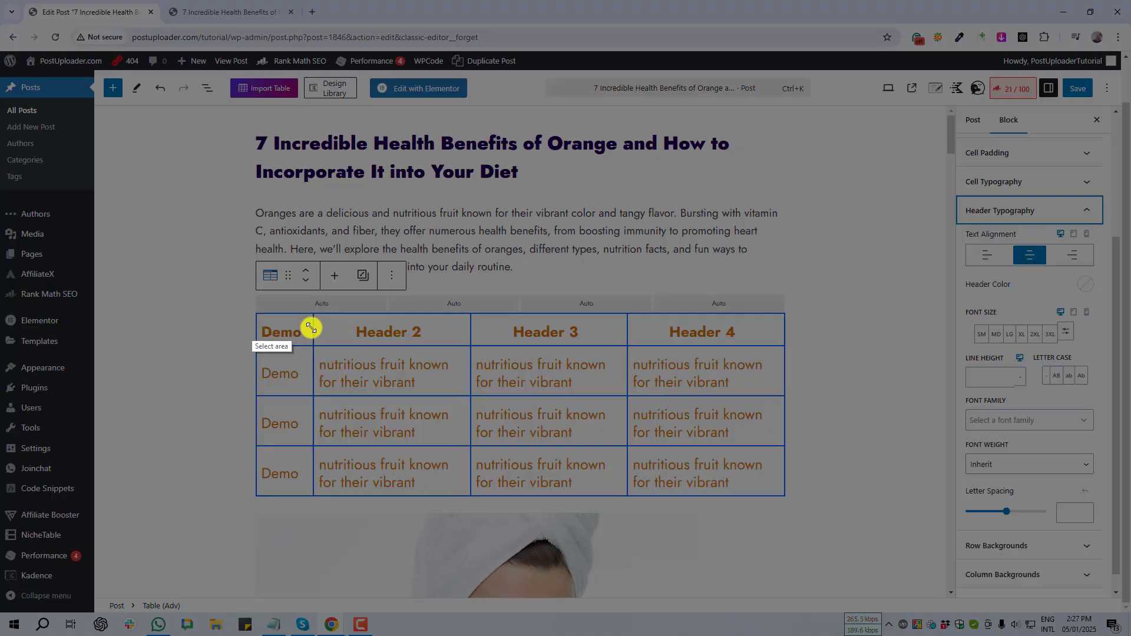
{"action": "left_click_drag", "start_coordinate": [311, 328], "coordinate": [773, 340]}
{"action": "scroll", "coordinate": [1014, 510], "scroll_direction": "down", "scroll_amount": 1}
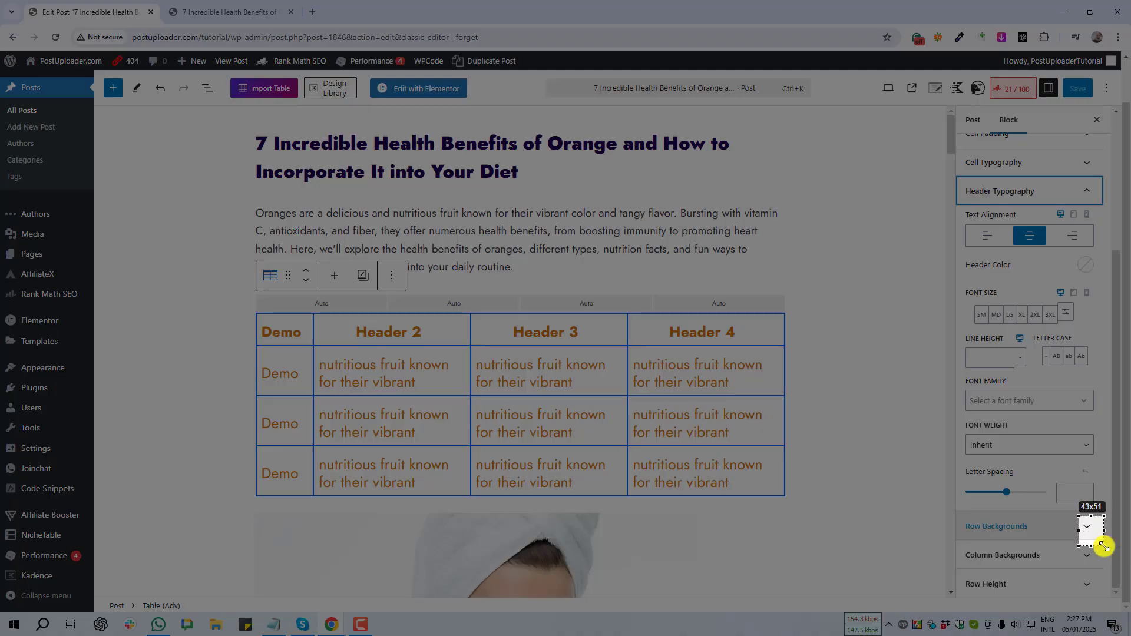
- Expand Row Backgrounds and turn on alternating even/odd row backgrounds
{"action": "left_click", "coordinate": [1087, 531]}
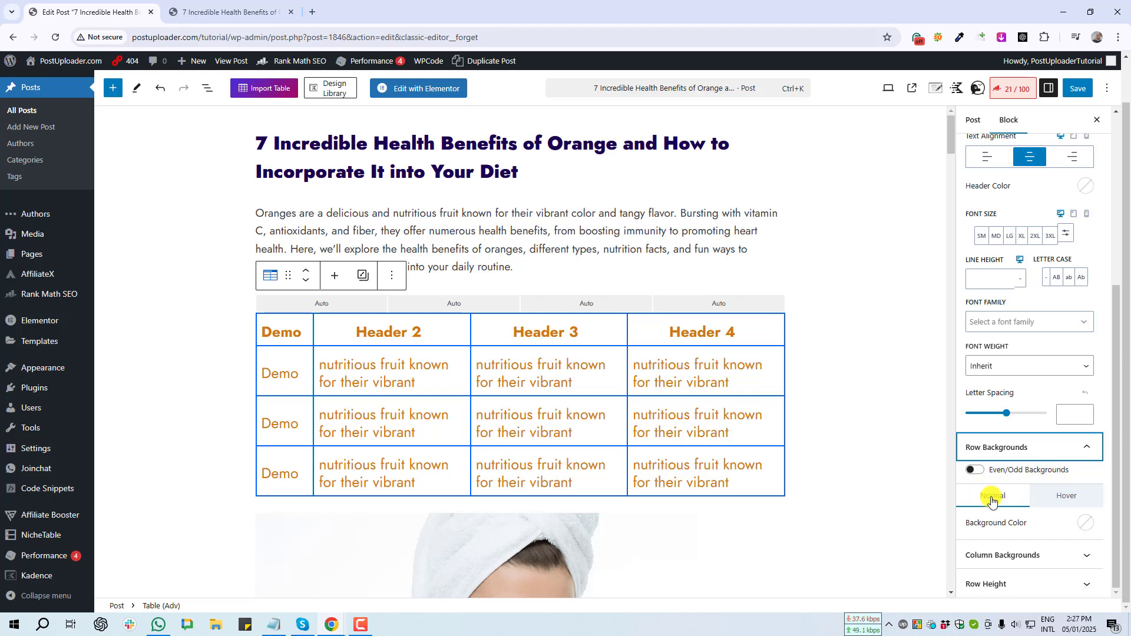
{"action": "left_click", "coordinate": [976, 472]}
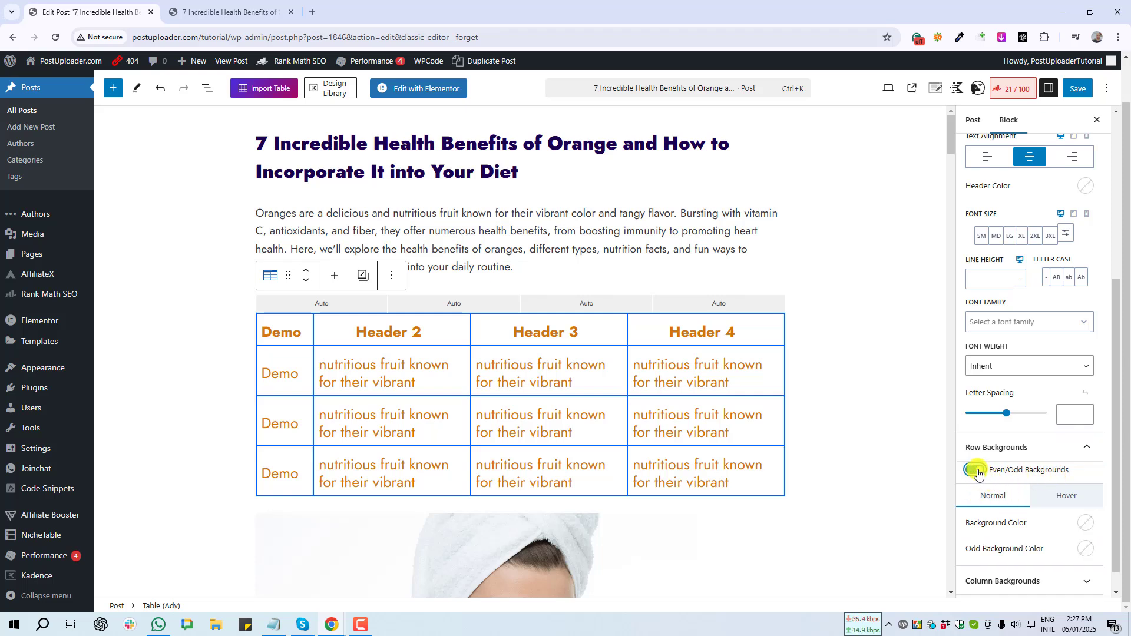
{"action": "key", "text": "Print"}
{"action": "mouse_move", "coordinate": [956, 487]}
{"action": "left_mouse_down"}
{"action": "mouse_move", "coordinate": [1114, 503]}
{"action": "mouse_move", "coordinate": [1100, 508]}
{"action": "mouse_move", "coordinate": [1107, 535]}
{"action": "left_mouse_up"}
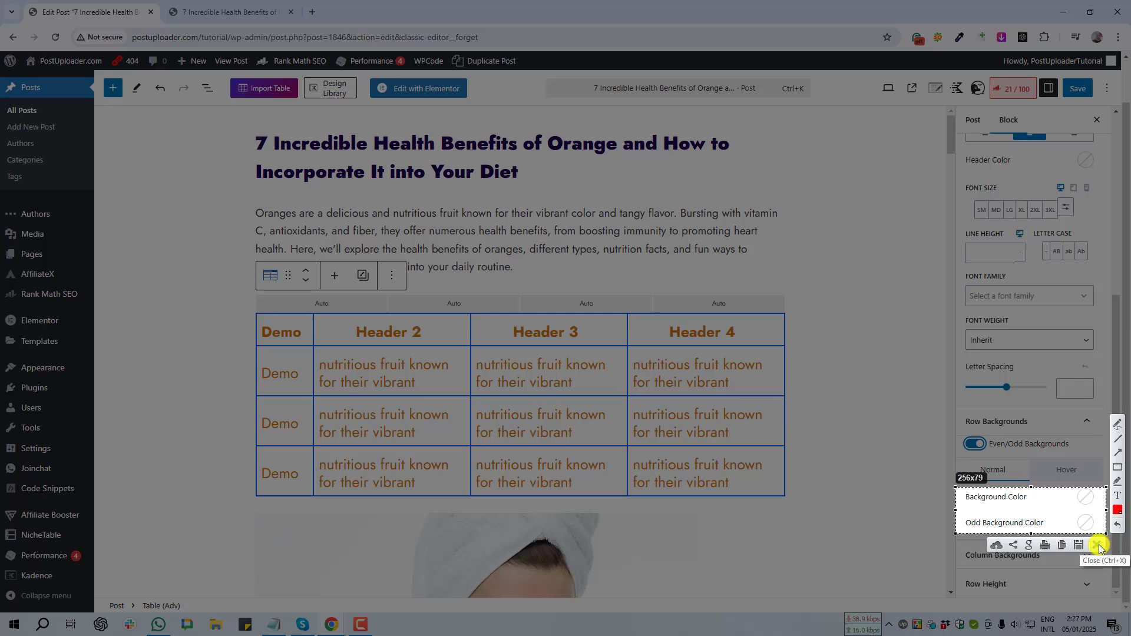
{"action": "left_click", "coordinate": [1101, 540]}
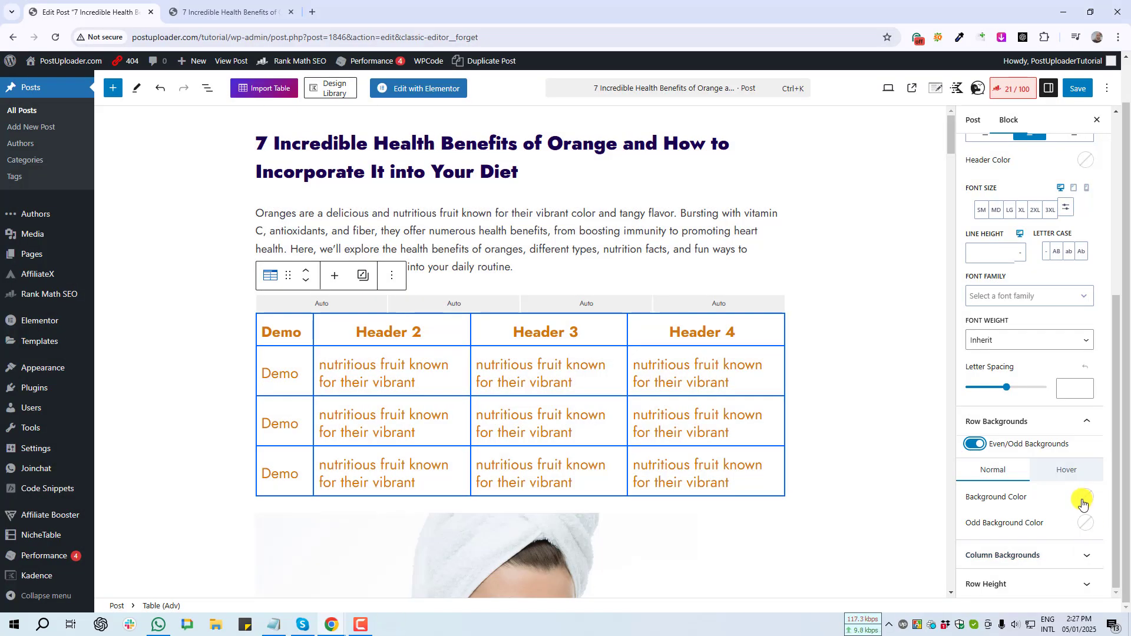
- Try slate grey 718096 rows with pale blue F4F9FF odd rows, then clear both colours
{"action": "left_click", "coordinate": [1085, 501]}
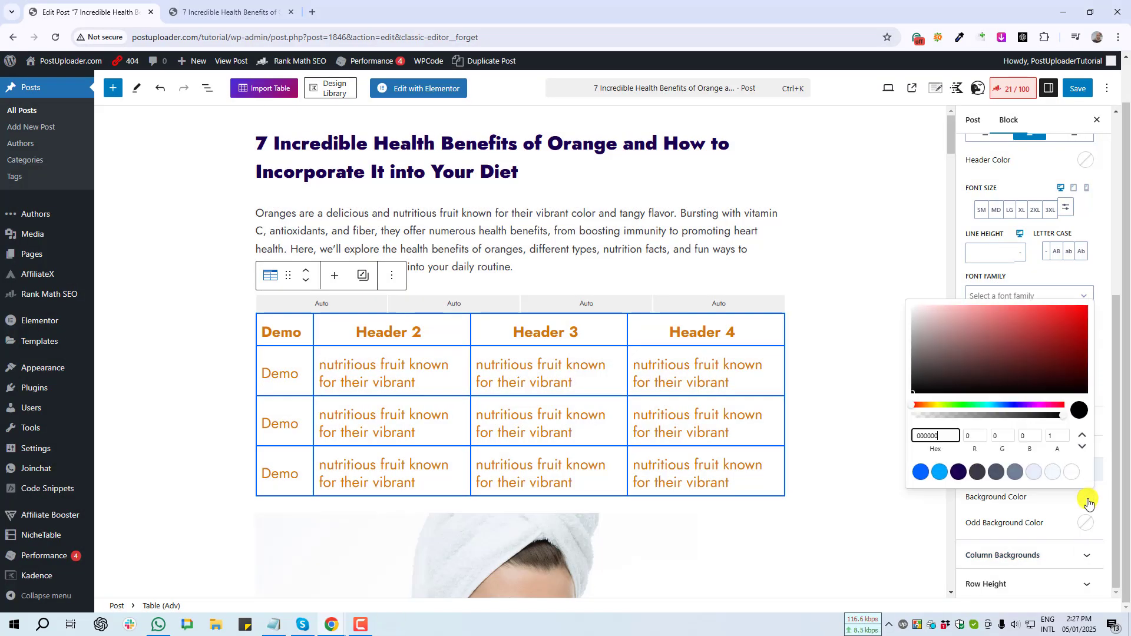
{"action": "left_click", "coordinate": [1019, 474]}
{"action": "key", "text": "Print"}
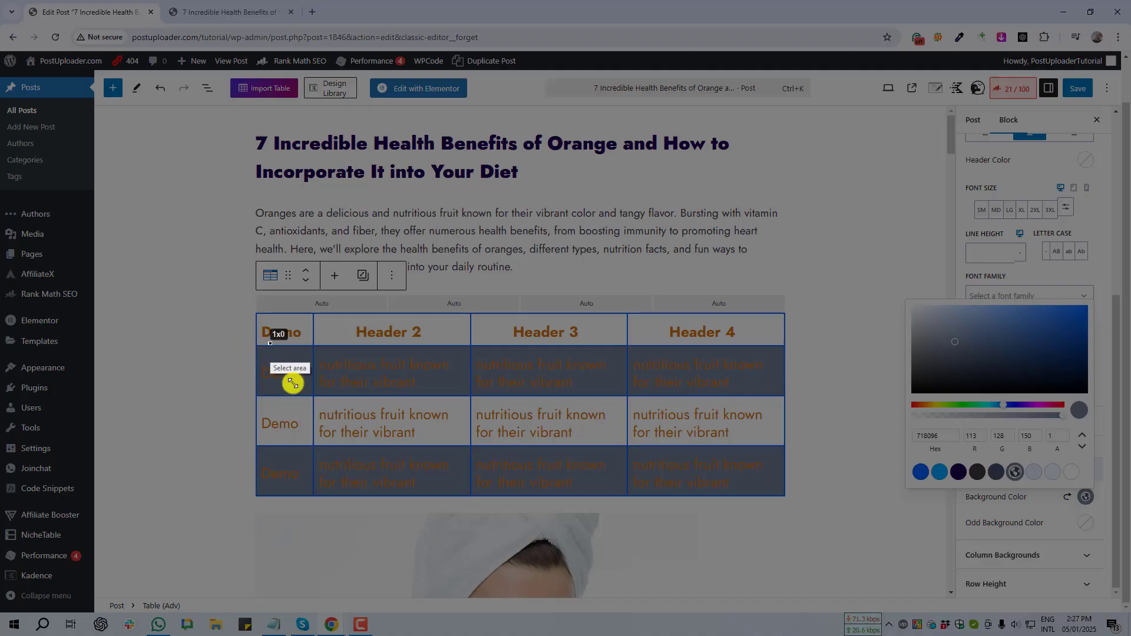
{"action": "left_click_drag", "start_coordinate": [270, 343], "coordinate": [529, 397]}
{"action": "left_click", "coordinate": [1084, 523]}
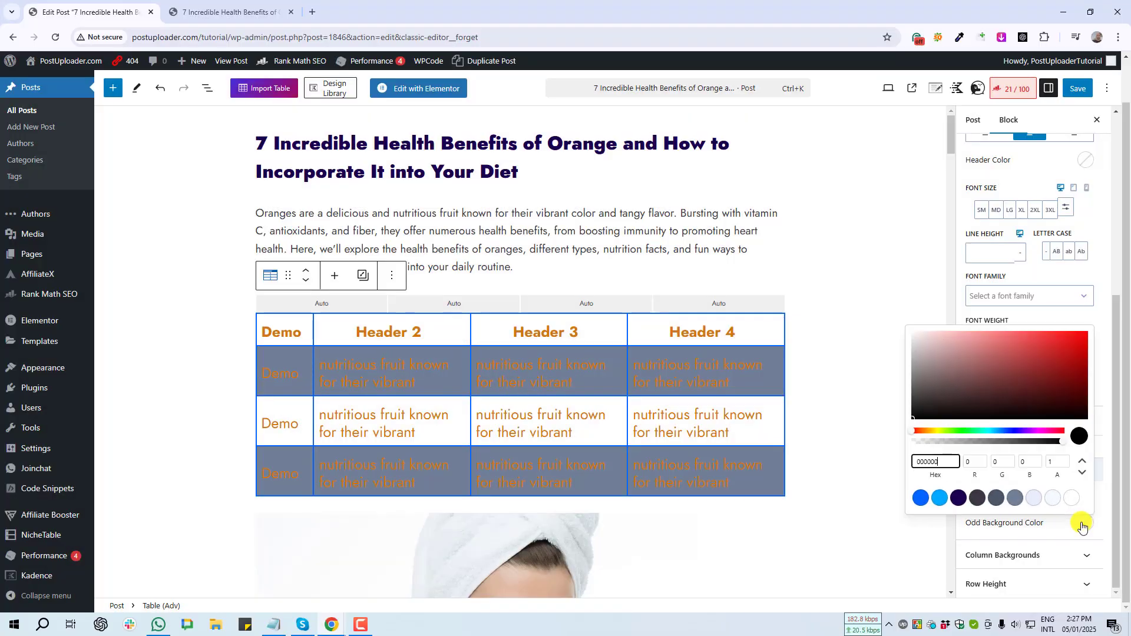
{"action": "left_click", "coordinate": [1054, 499]}
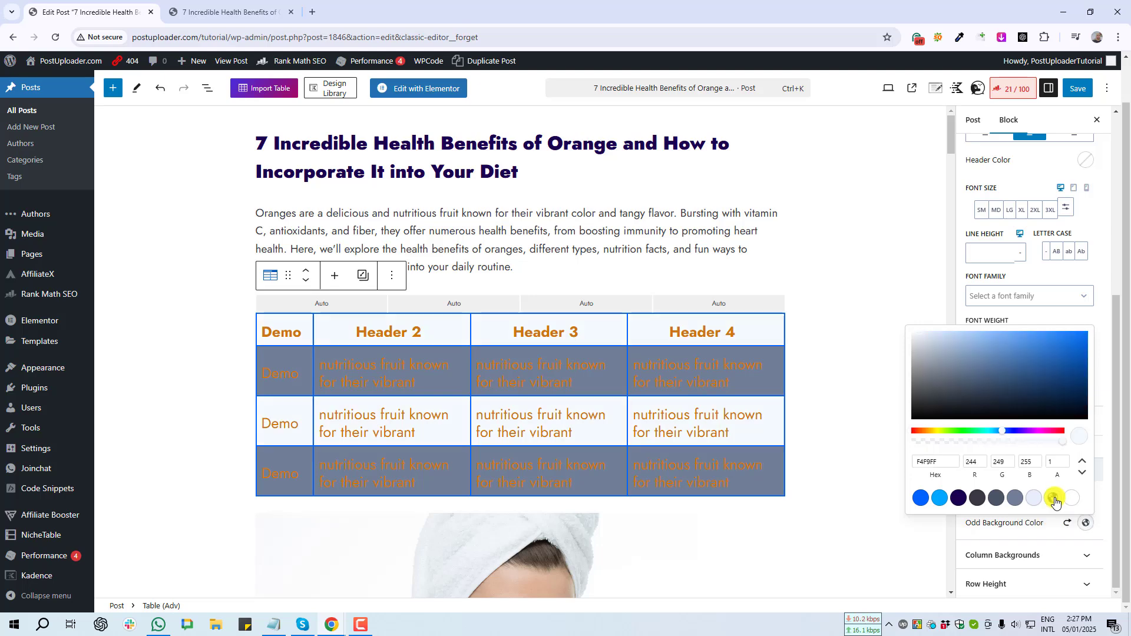
{"action": "left_click", "coordinate": [523, 423]}
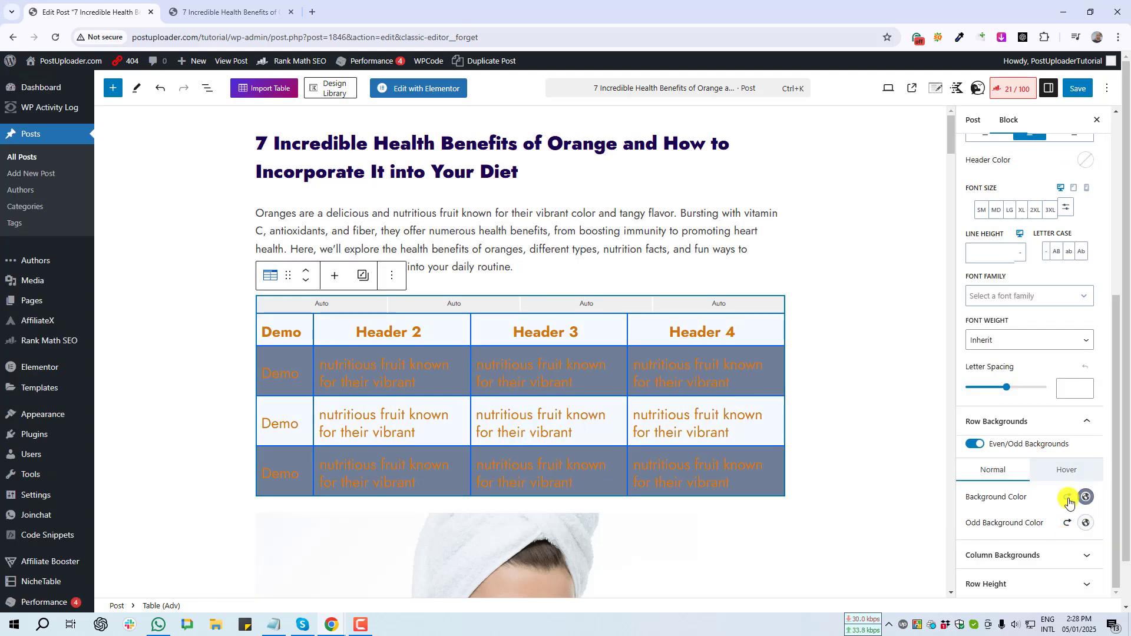
{"action": "left_click", "coordinate": [1068, 498]}
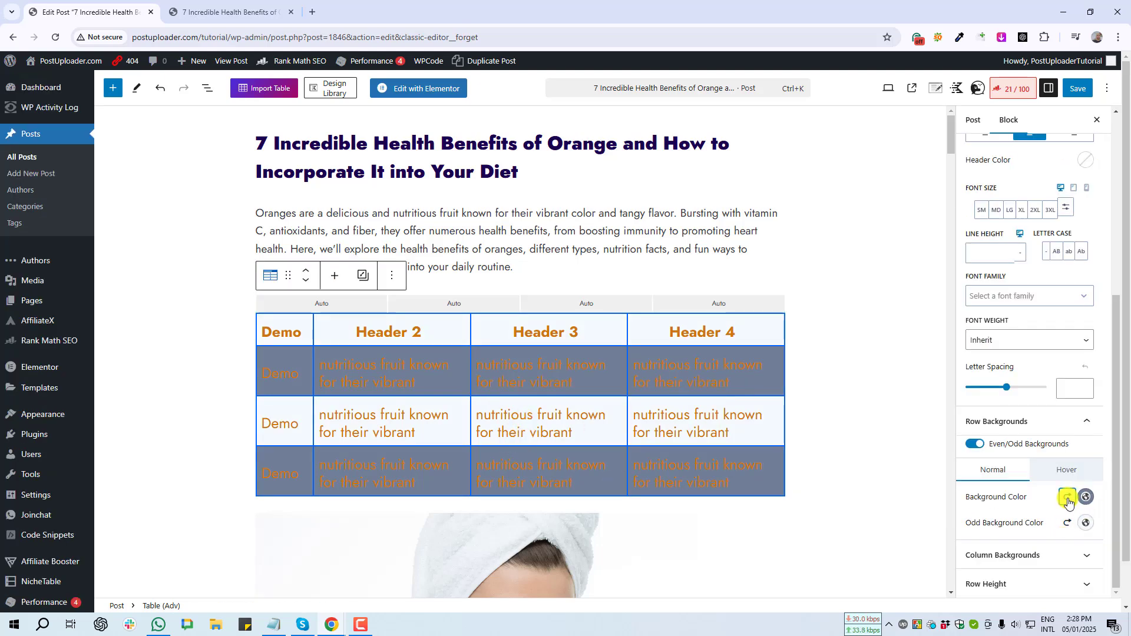
{"action": "left_click", "coordinate": [1069, 523]}
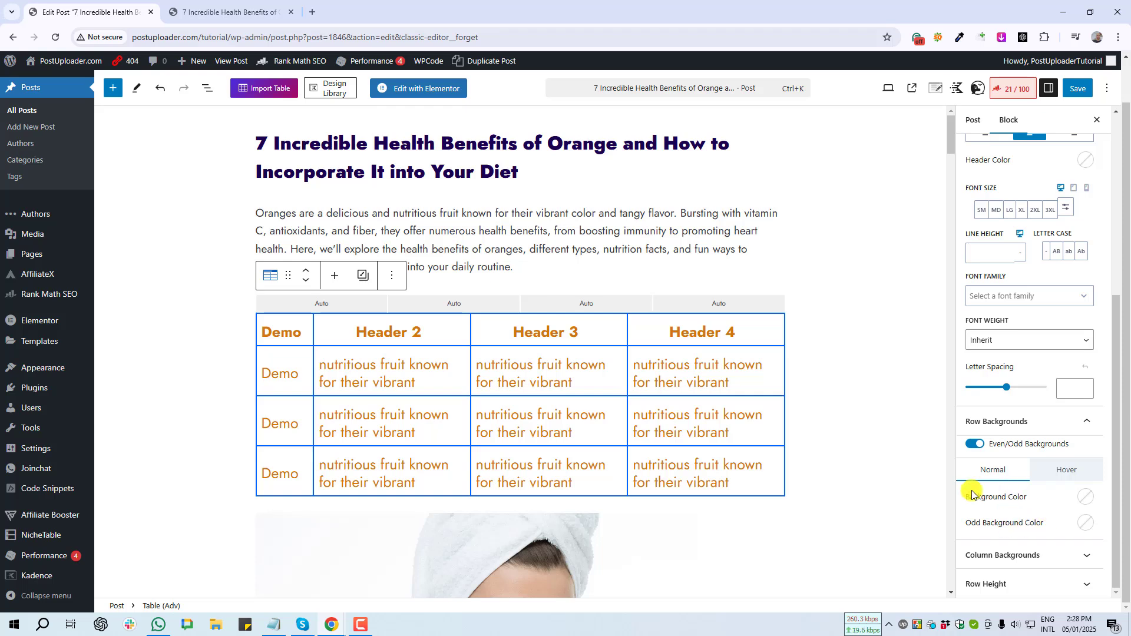
- Set the Hover Background Color for rows to pale blue F4F9FF (Lighter Background)
{"action": "left_click", "coordinate": [1080, 476]}
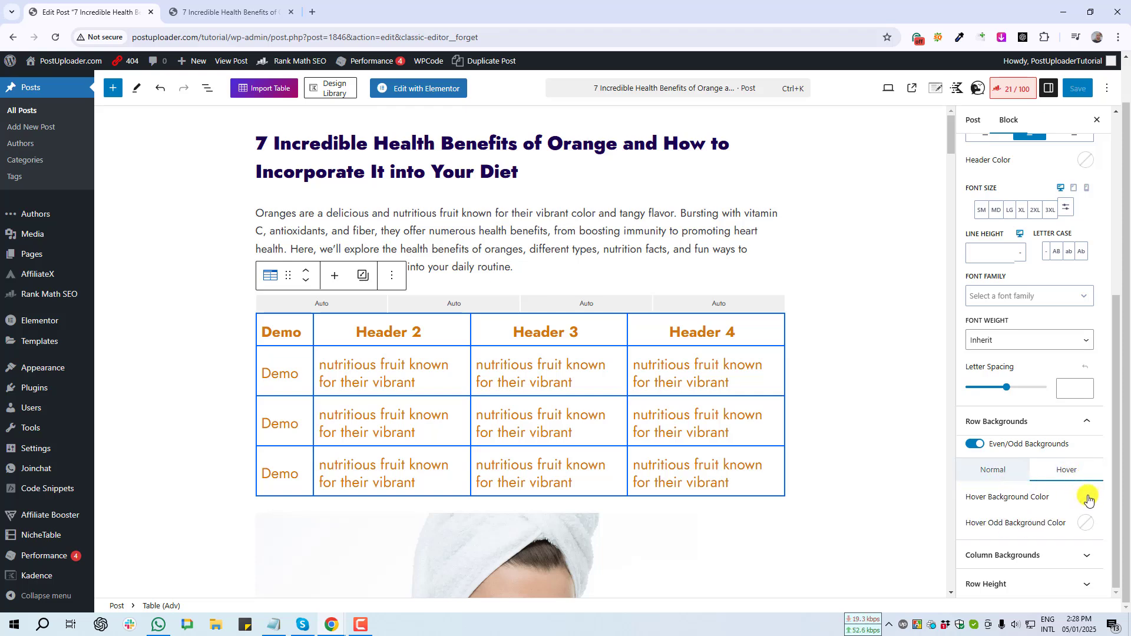
{"action": "left_click", "coordinate": [1087, 498]}
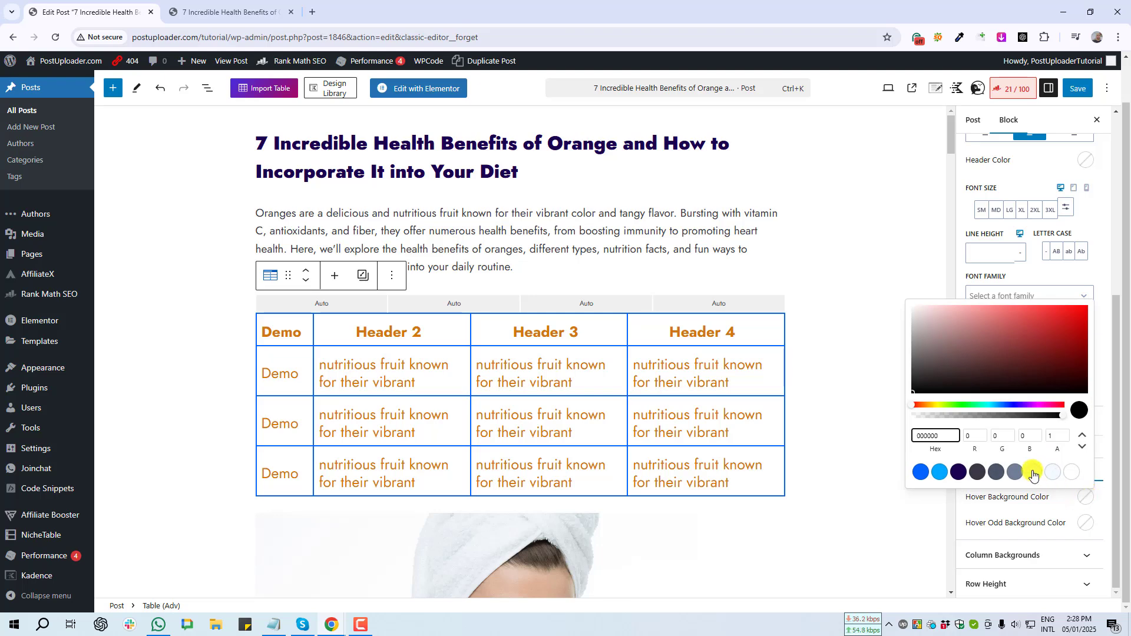
{"action": "left_click", "coordinate": [1054, 473]}
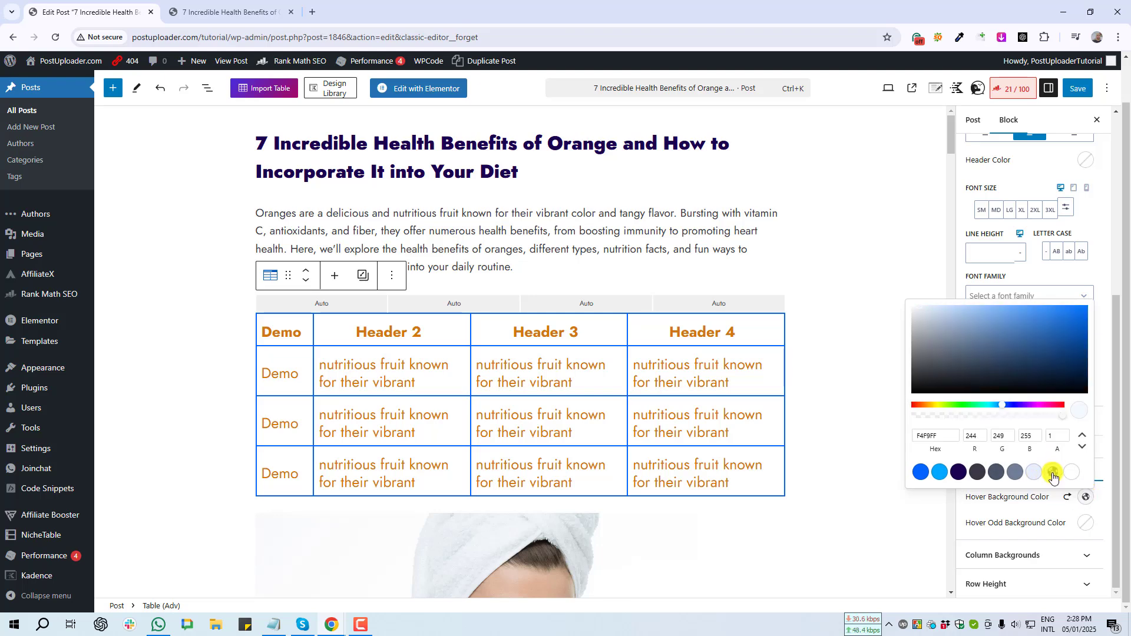
{"action": "left_click", "coordinate": [884, 462]}
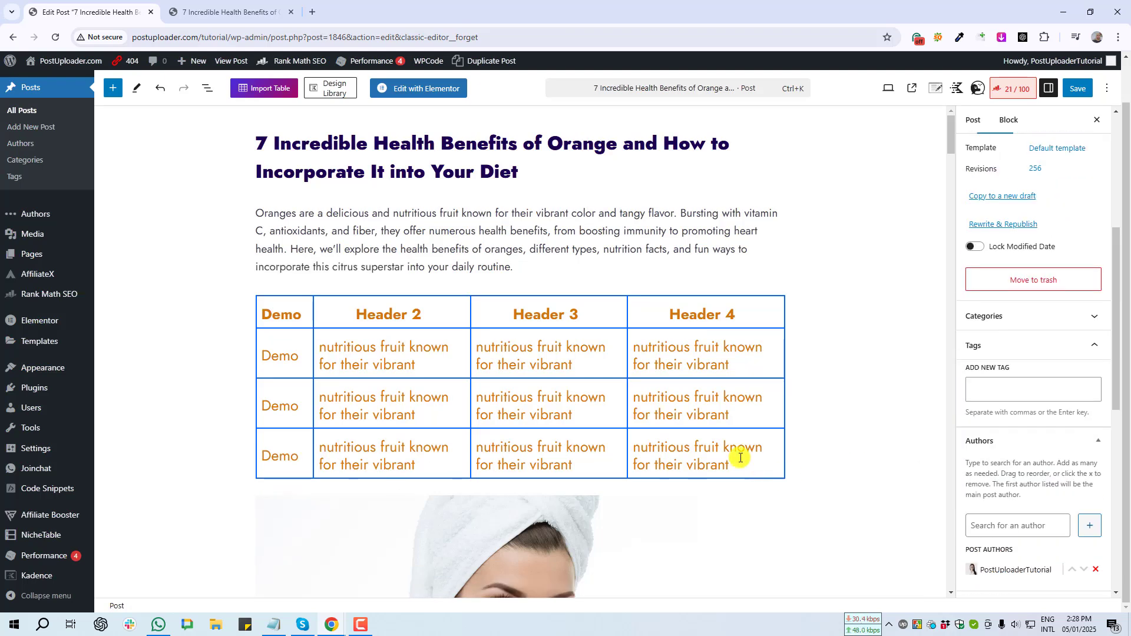
{"action": "left_click", "coordinate": [624, 347]}
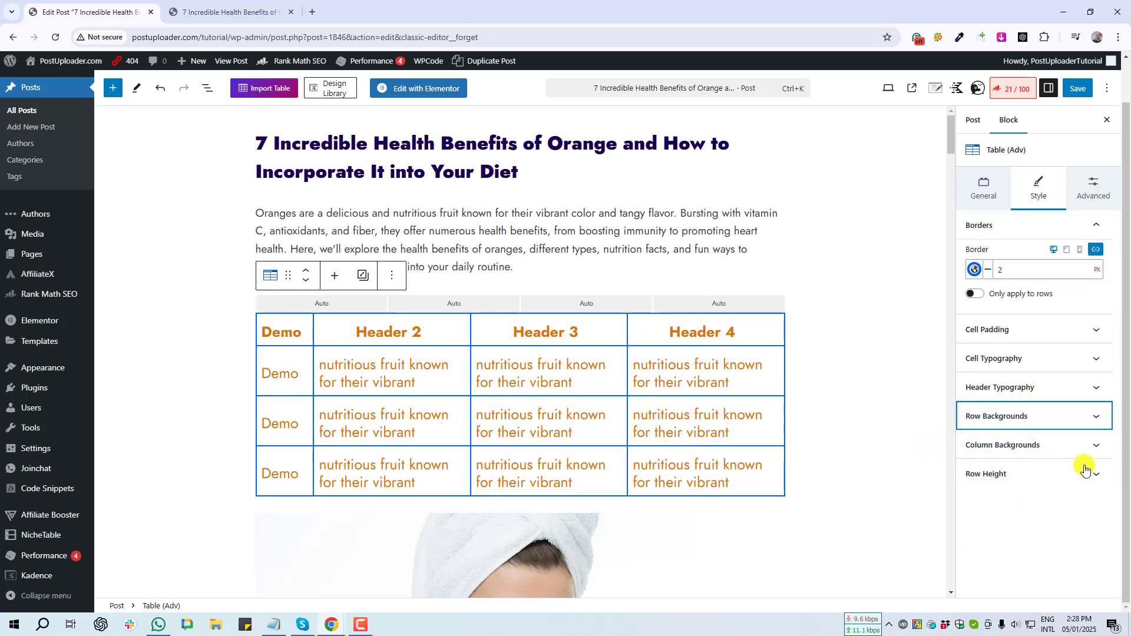
- Expand Column Backgrounds and give Column 1 a slate grey background
{"action": "left_click", "coordinate": [1095, 445]}
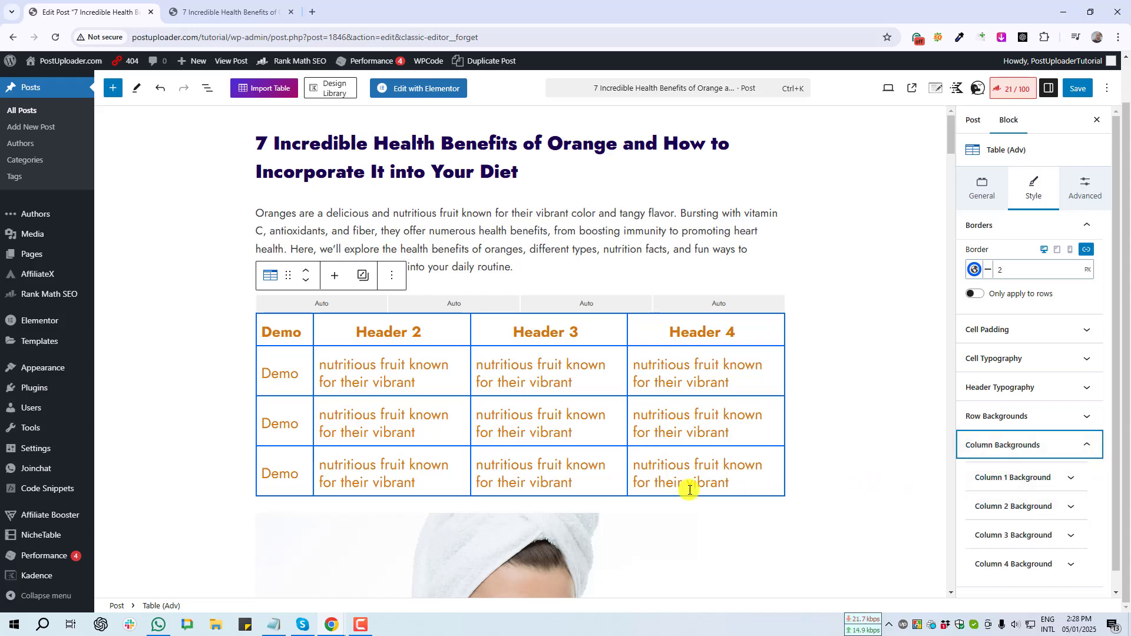
{"action": "key", "text": "Print"}
{"action": "left_click_drag", "start_coordinate": [271, 307], "coordinate": [495, 510]}
{"action": "left_click", "coordinate": [479, 521]}
{"action": "left_click", "coordinate": [1070, 478]}
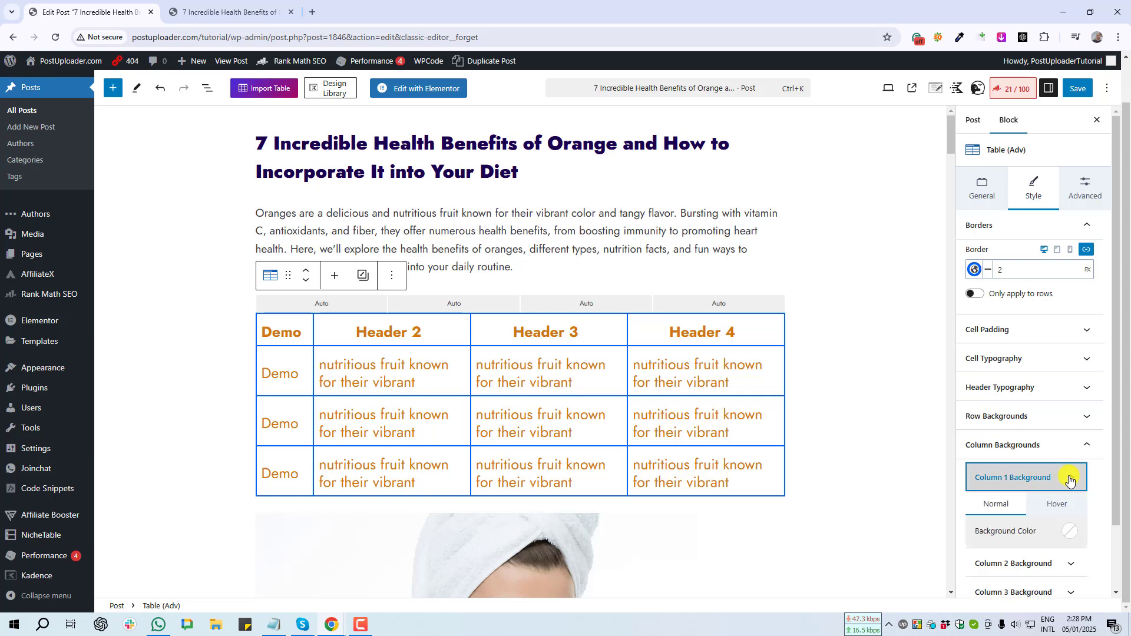
{"action": "scroll", "coordinate": [1073, 533], "scroll_direction": "down", "scroll_amount": 1}
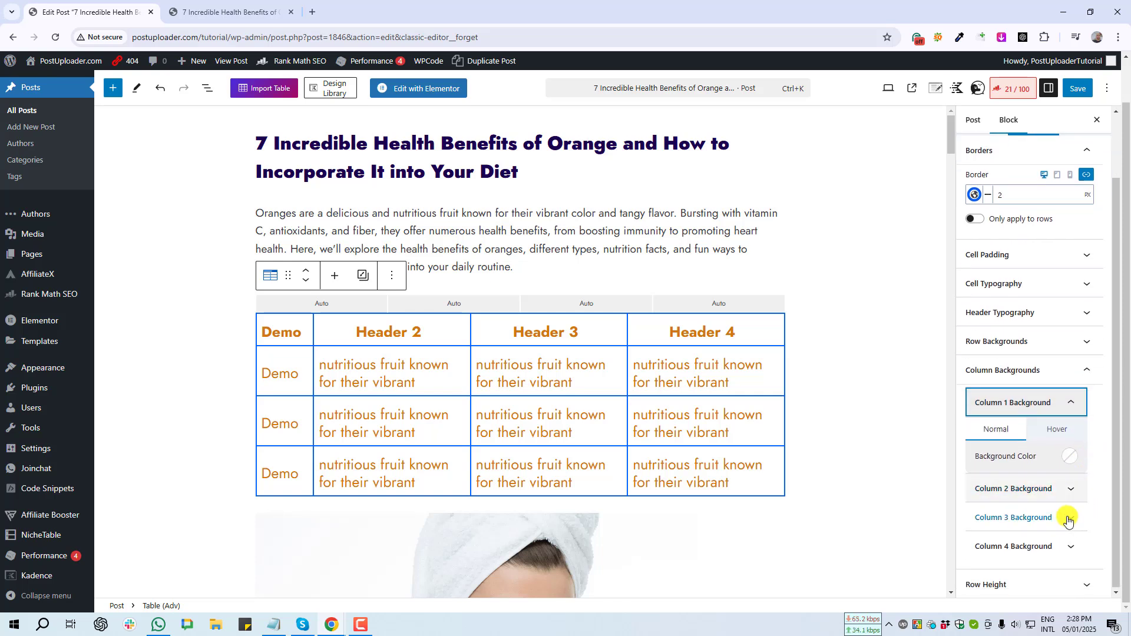
{"action": "left_click", "coordinate": [1073, 459]}
{"action": "left_click", "coordinate": [998, 434]}
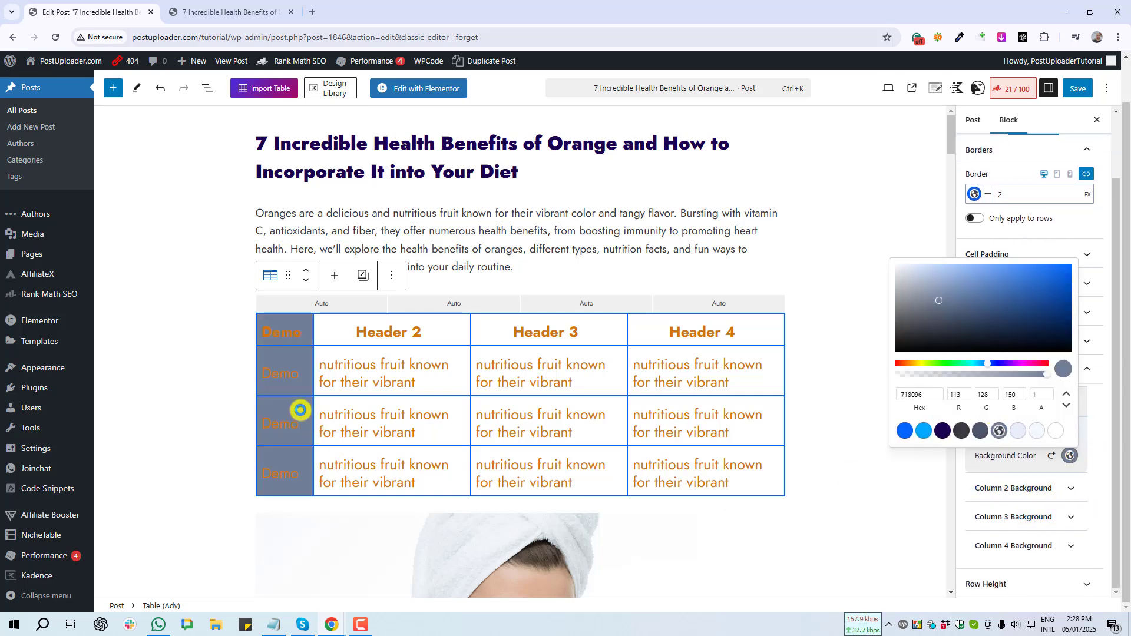
{"action": "key", "text": "Print"}
{"action": "left_click_drag", "start_coordinate": [246, 306], "coordinate": [318, 456]}
{"action": "left_click", "coordinate": [1073, 496]}
- Expand Column 2 Background options and reset Column 1's background colour to none
{"action": "left_click", "coordinate": [1072, 492]}
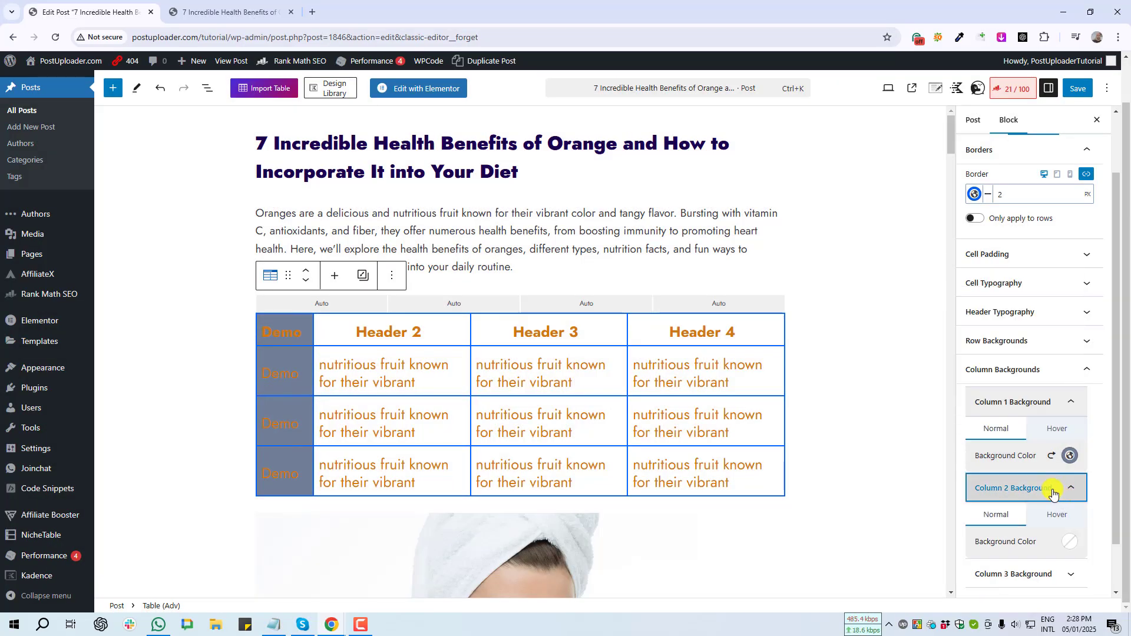
{"action": "scroll", "coordinate": [1000, 545], "scroll_direction": "down", "scroll_amount": 1}
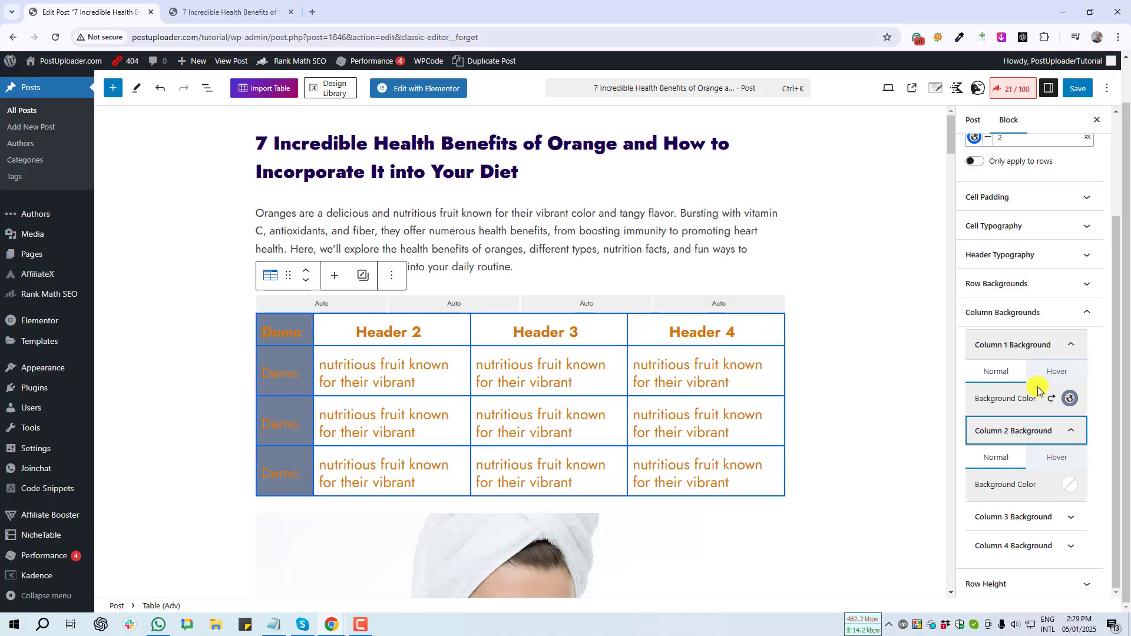
{"action": "key", "text": "Print"}
{"action": "left_click_drag", "start_coordinate": [1035, 361], "coordinate": [1070, 393]}
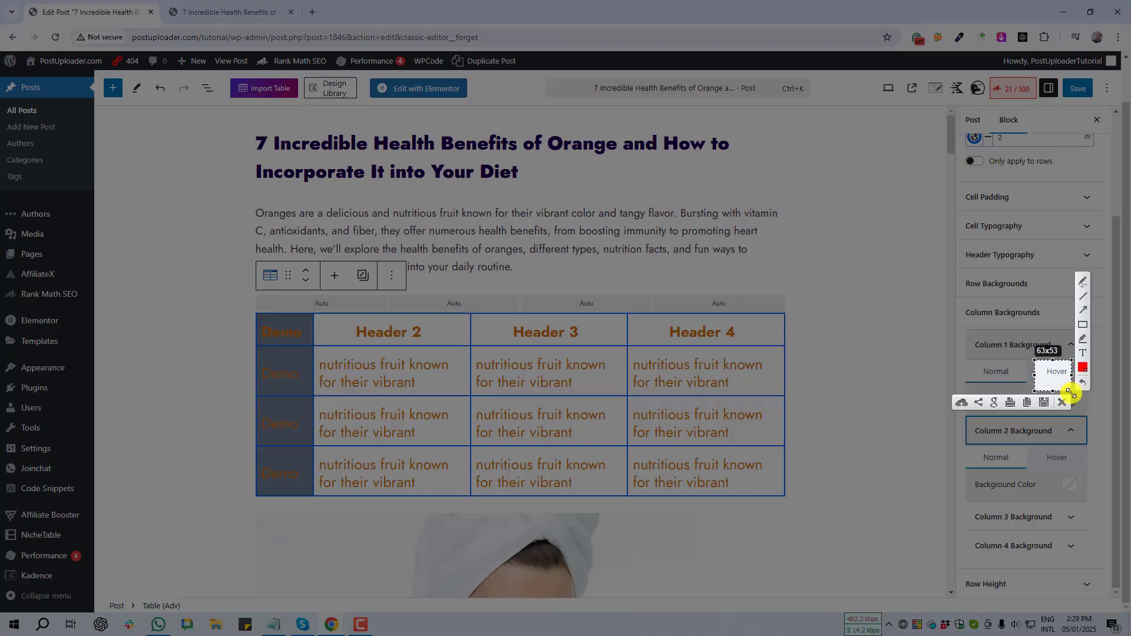
{"action": "left_click", "coordinate": [1062, 403]}
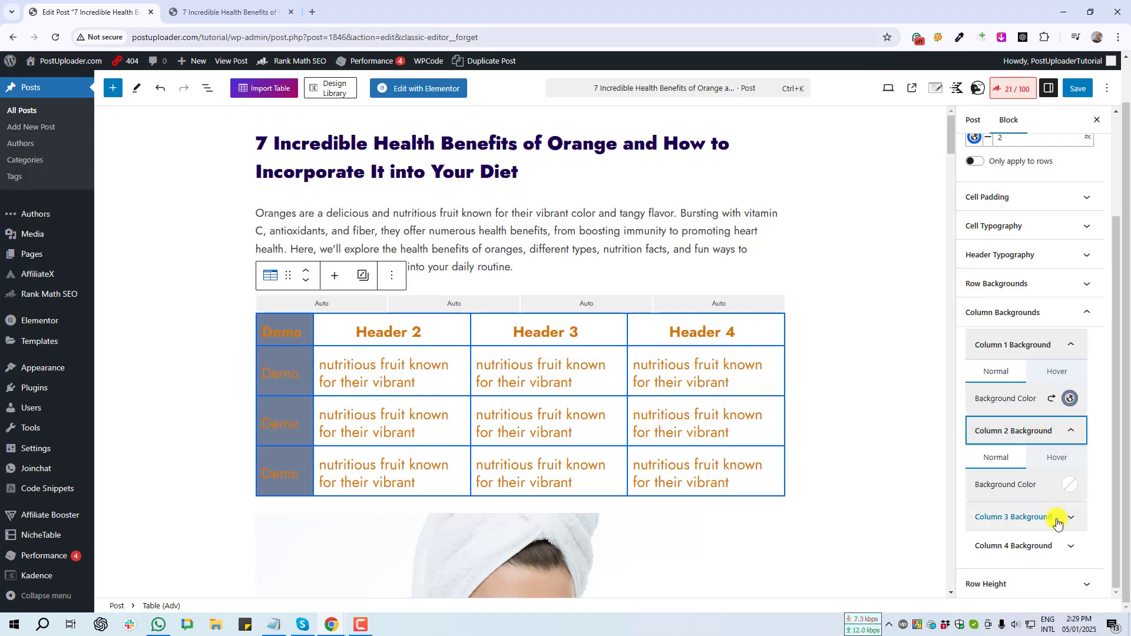
{"action": "left_click", "coordinate": [1052, 399]}
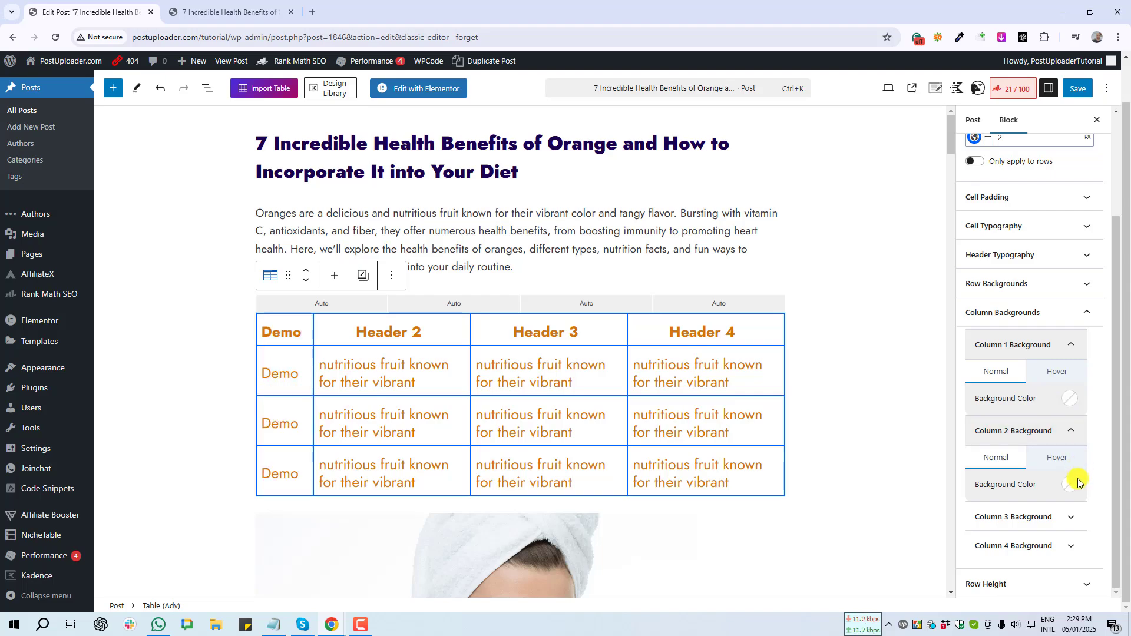
{"action": "key", "text": "Print"}
{"action": "left_click_drag", "start_coordinate": [947, 567], "coordinate": [1103, 597]}
{"action": "left_click", "coordinate": [1093, 609]}
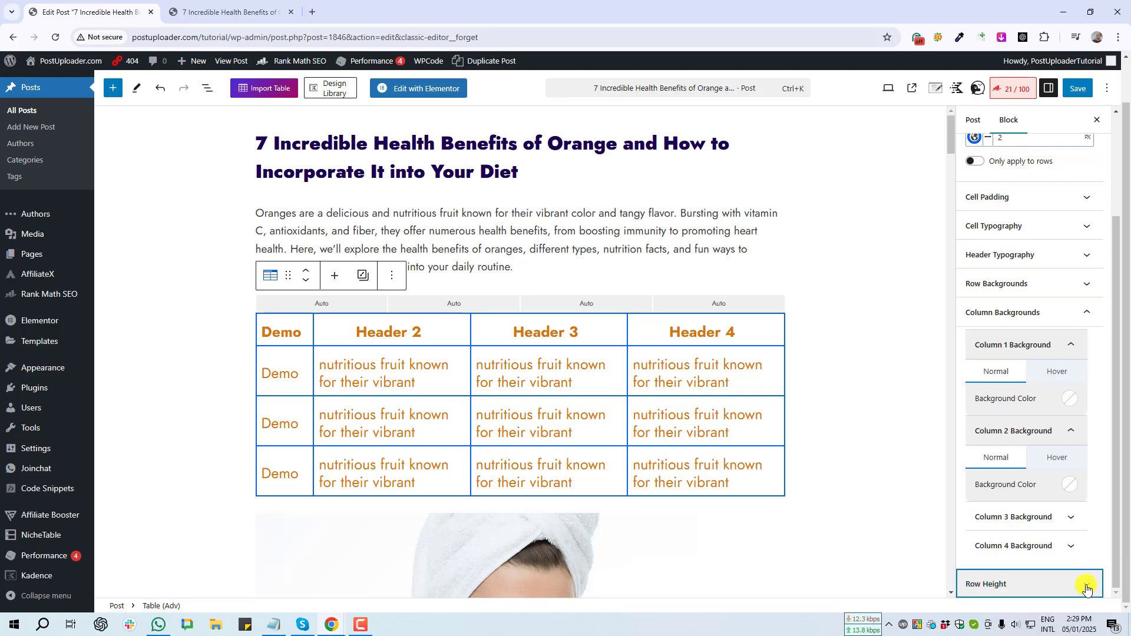
- Expand the Row Height panel to reveal the Height slider
{"action": "left_click", "coordinate": [1086, 584]}
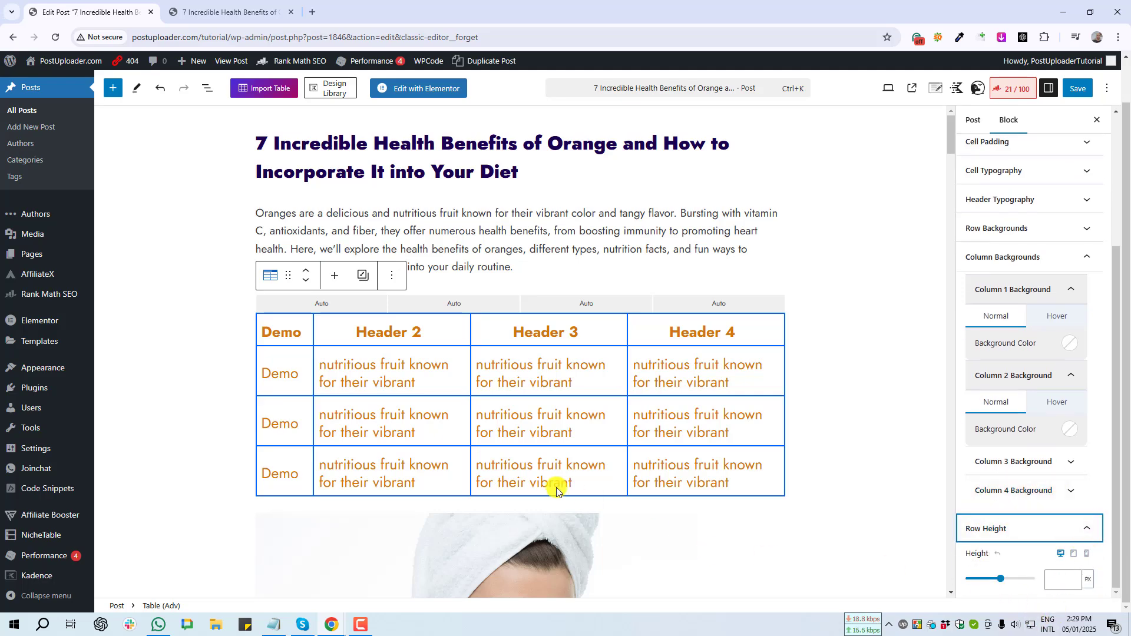
{"action": "key", "text": "Print"}
{"action": "left_click_drag", "start_coordinate": [254, 319], "coordinate": [437, 366]}
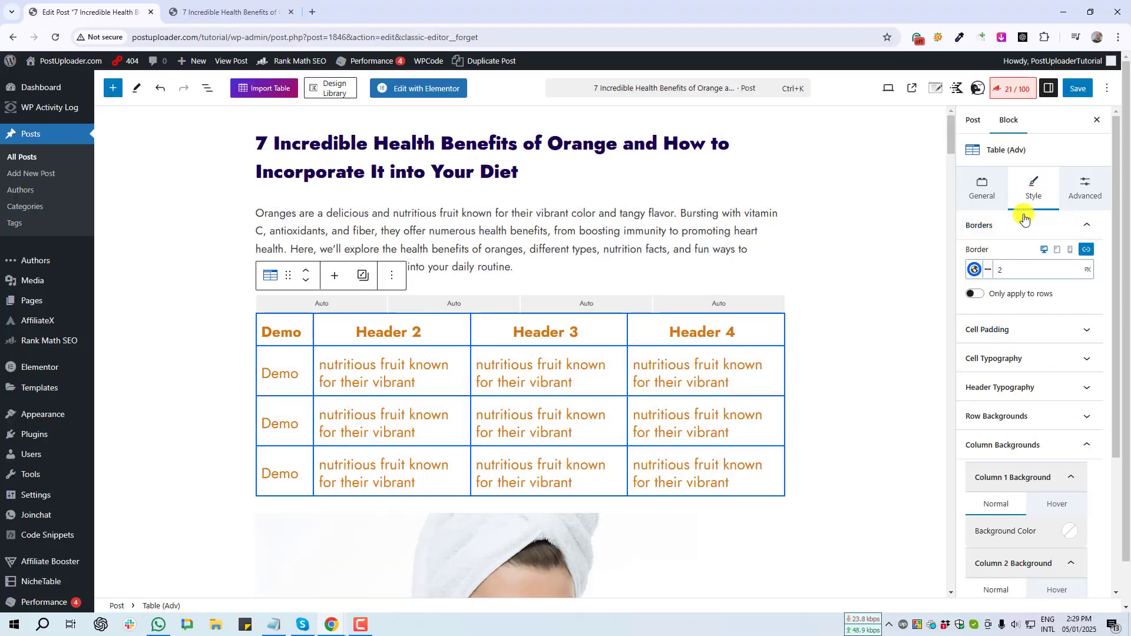
- Open the Advanced section with padding, margin and Additional CSS class(es), then reselect the Table (Adv) block
{"action": "left_click", "coordinate": [1088, 199]}
{"action": "key", "text": "Print"}
{"action": "left_click_drag", "start_coordinate": [959, 211], "coordinate": [1121, 333]}
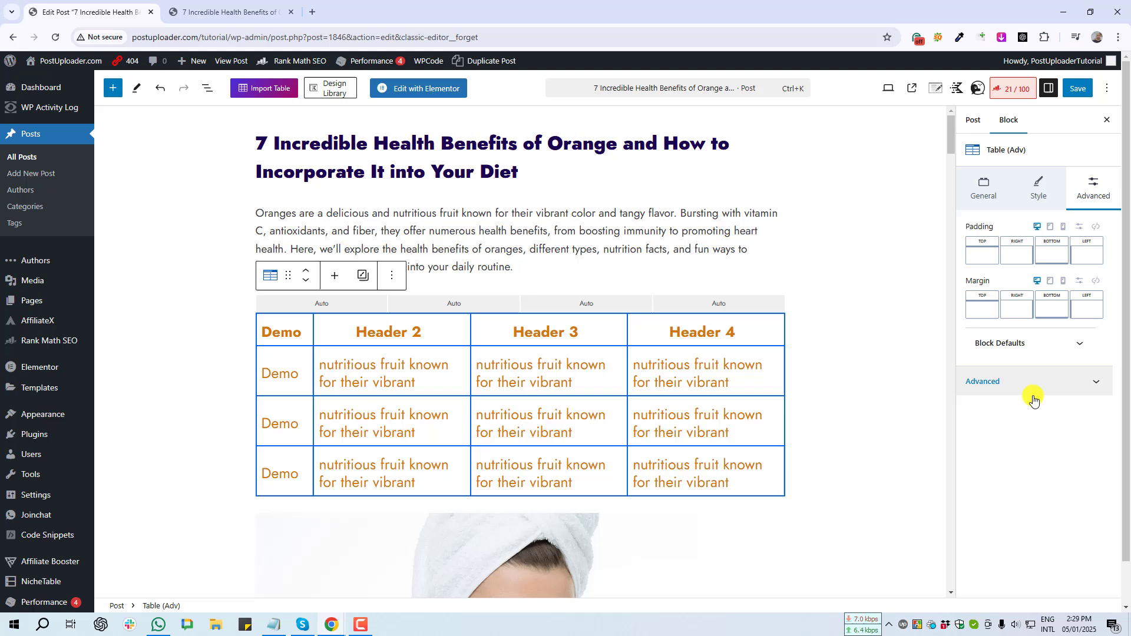
{"action": "left_click", "coordinate": [1094, 384]}
{"action": "key", "text": "Print"}
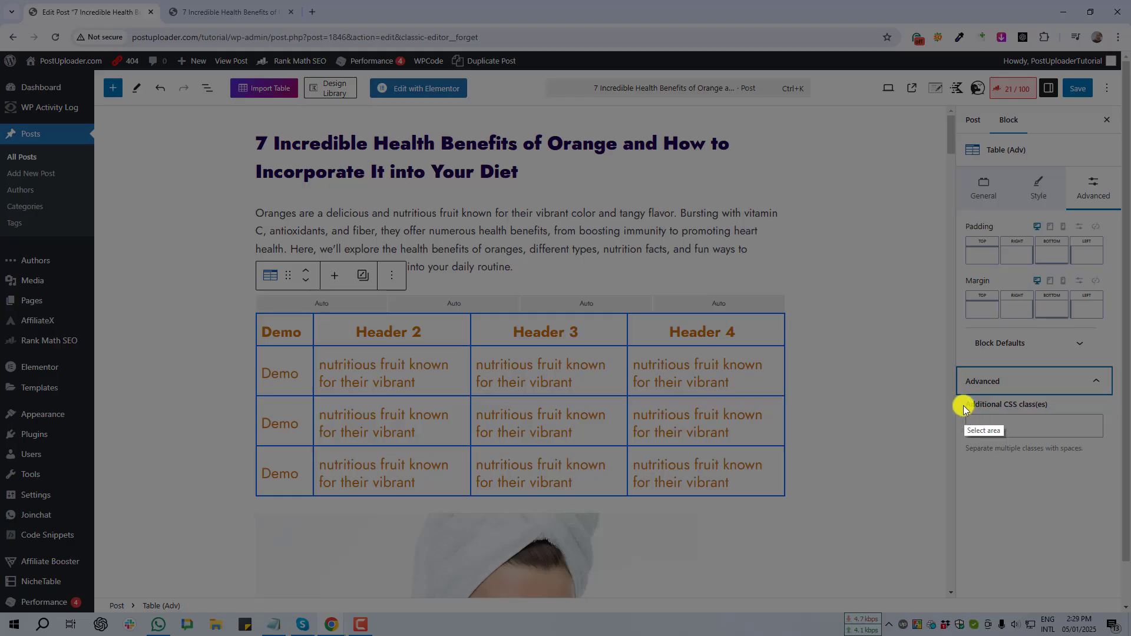
{"action": "left_click_drag", "start_coordinate": [953, 399], "coordinate": [1112, 440]}
{"action": "left_click", "coordinate": [1103, 451]}
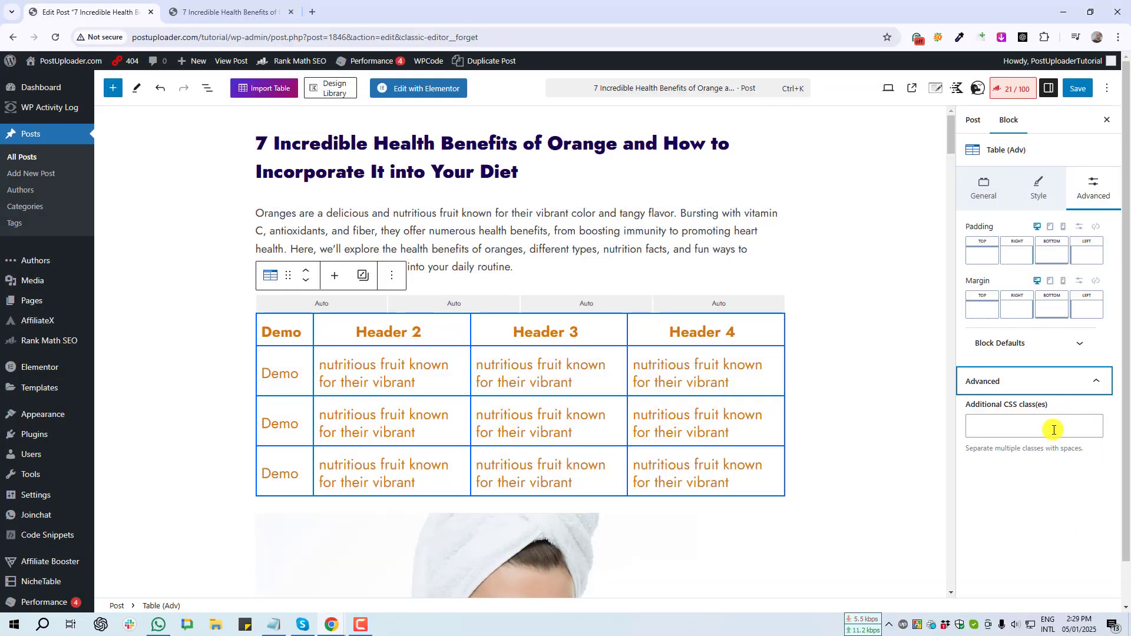
{"action": "left_click", "coordinate": [1053, 426]}
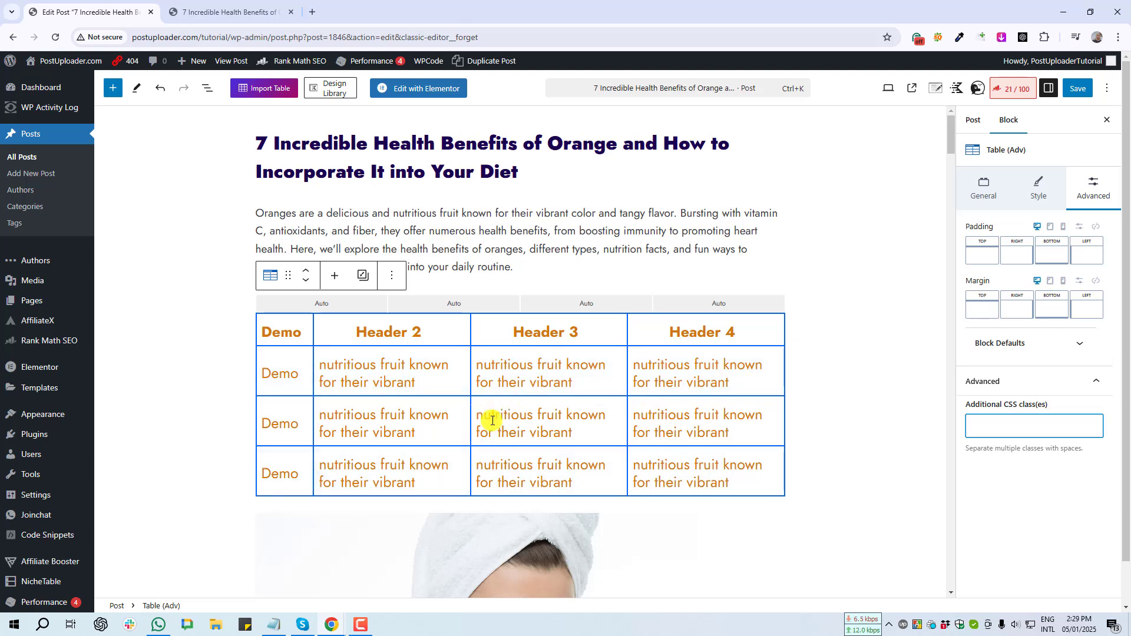
{"action": "left_click", "coordinate": [295, 321]}
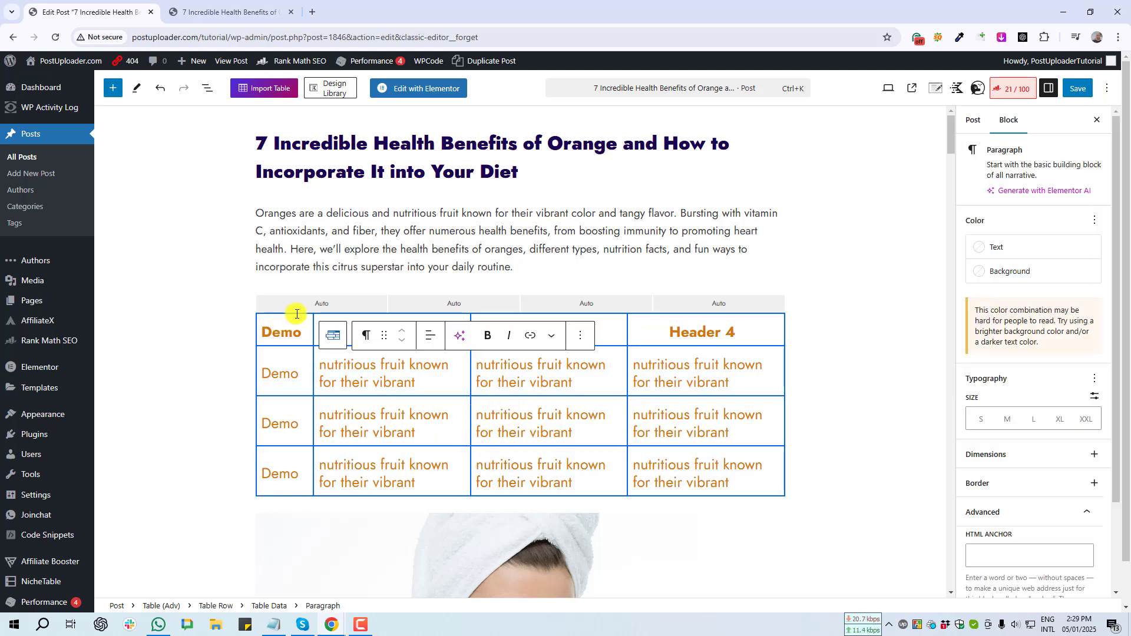
{"action": "left_click", "coordinate": [653, 305]}
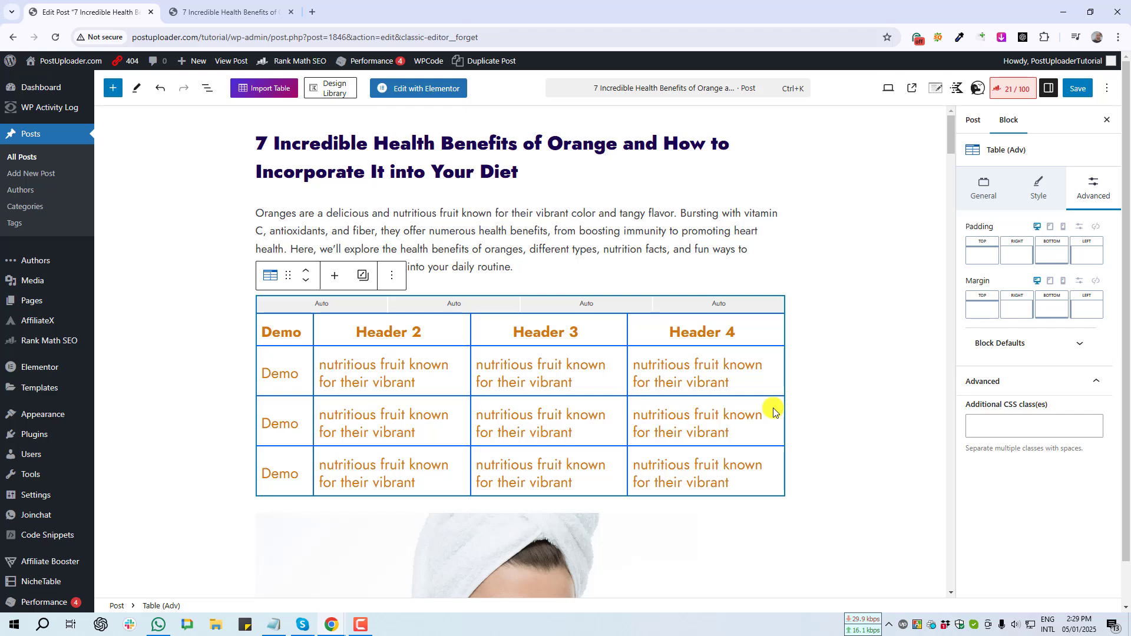